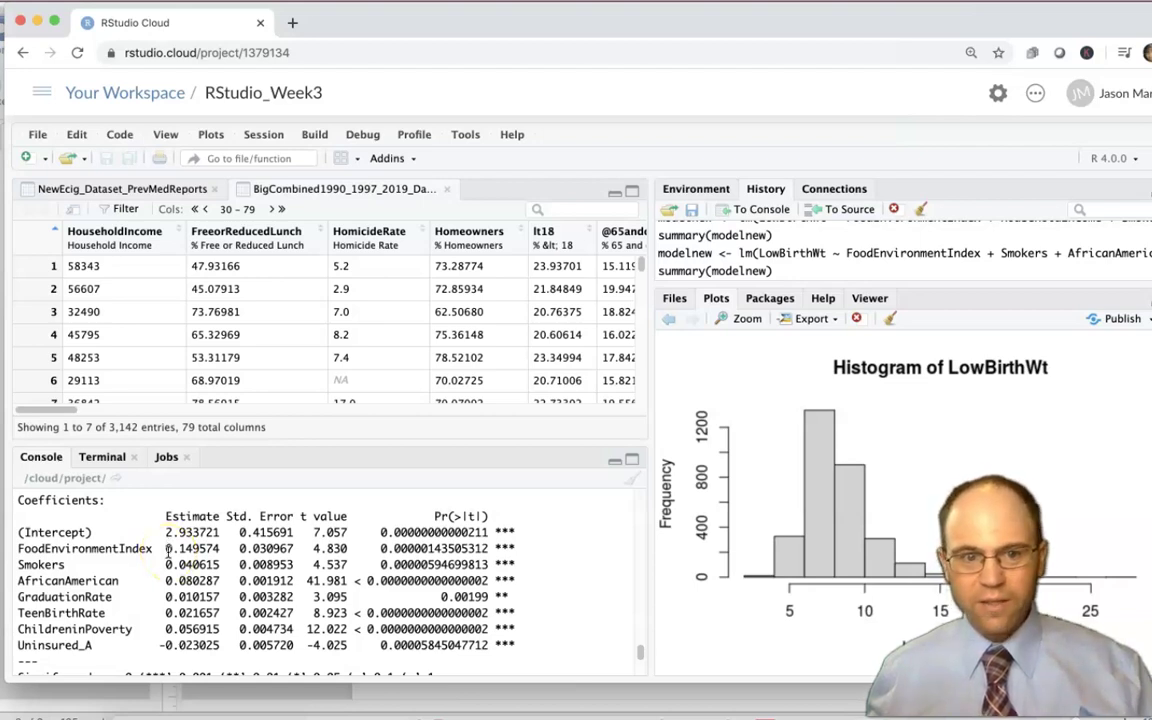
- Examine the FoodEnvironmentIndex and Smokers coefficient estimates in the regression summary of modelnew
{"action": "left_click_drag", "start_coordinate": [167, 549], "coordinate": [215, 549]}
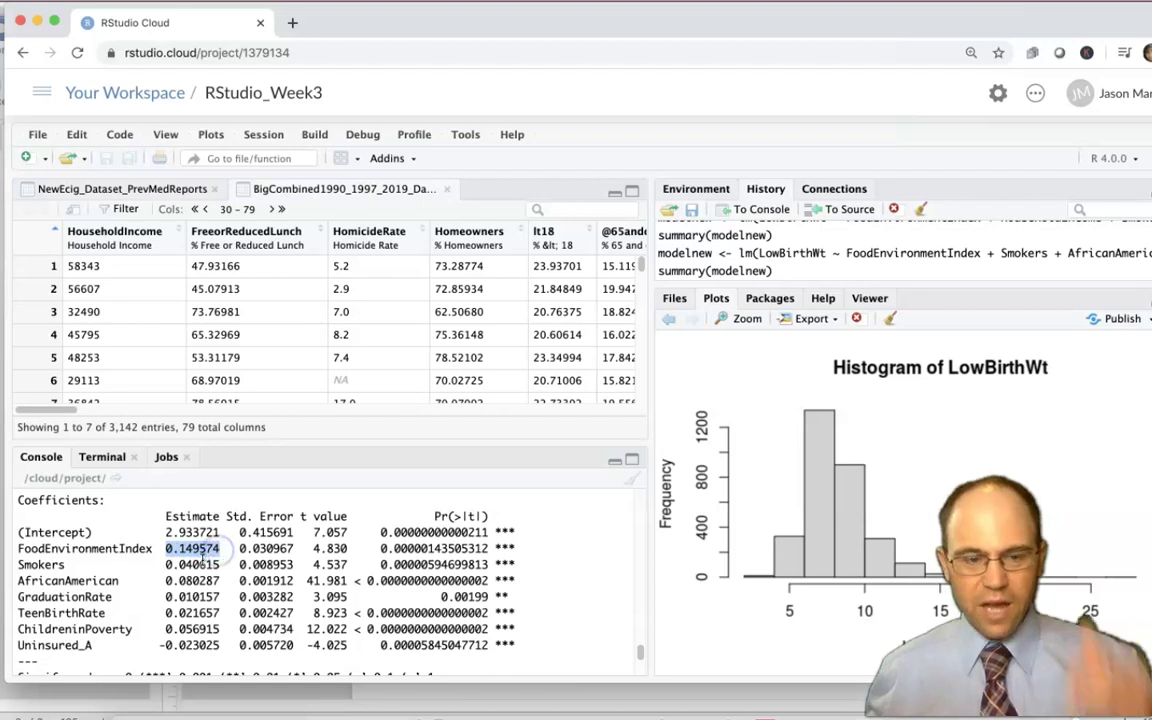
{"action": "scroll", "coordinate": [206, 548], "scroll_direction": "up", "scroll_amount": 1}
{"action": "scroll", "coordinate": [203, 560], "scroll_direction": "up", "scroll_amount": 1}
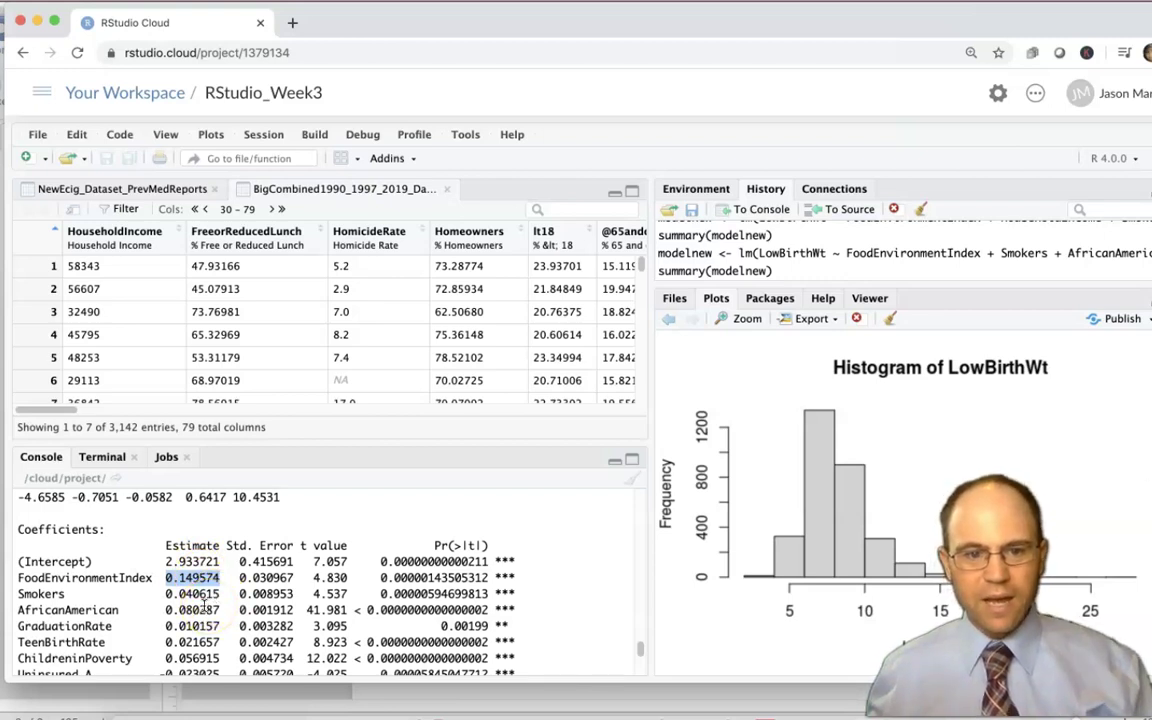
{"action": "scroll", "coordinate": [178, 597], "scroll_direction": "down", "scroll_amount": 1}
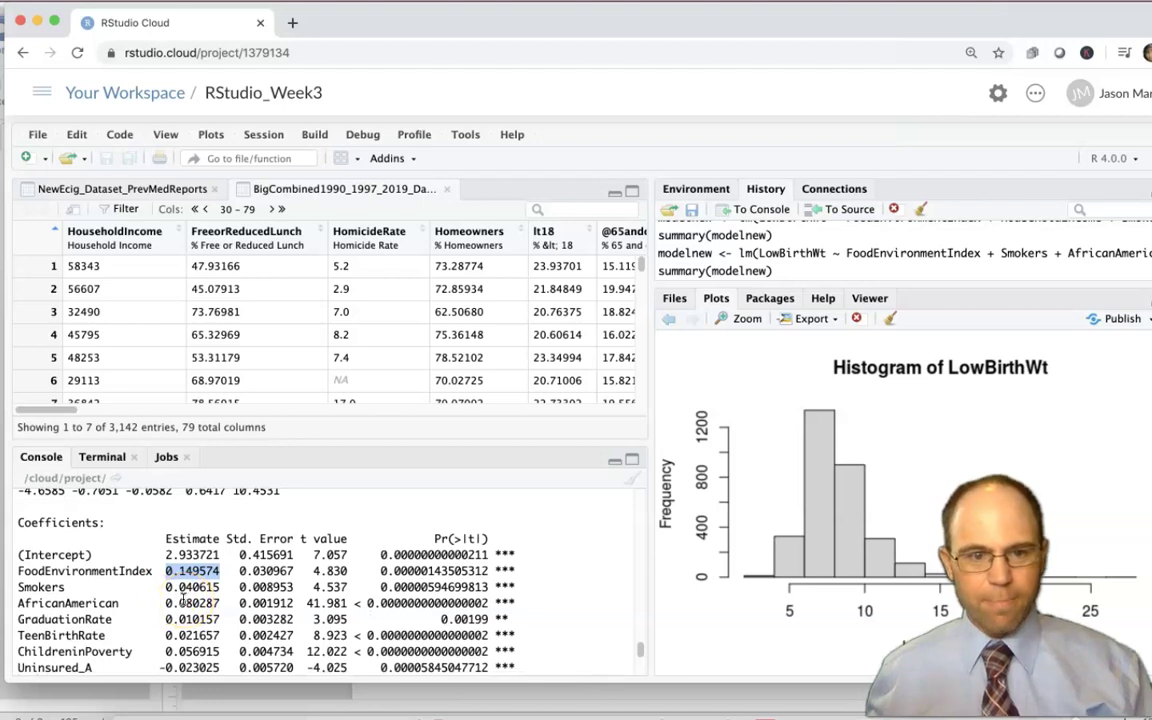
{"action": "left_click_drag", "start_coordinate": [160, 587], "coordinate": [226, 590]}
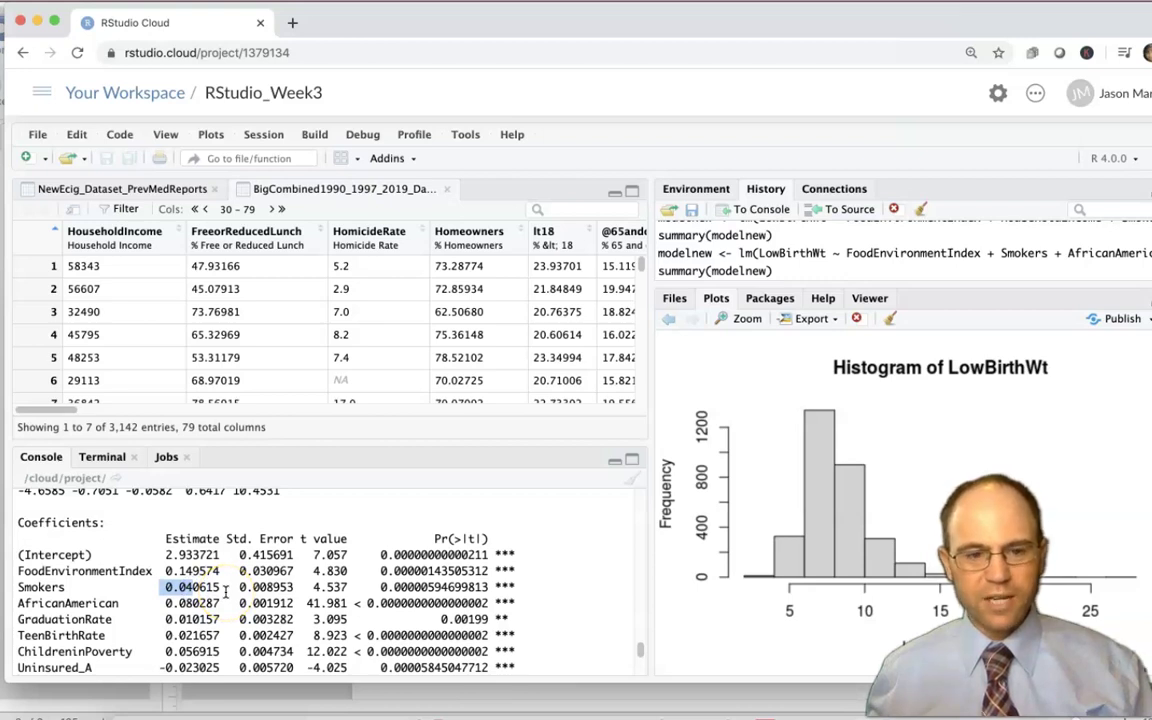
{"action": "left_click", "coordinate": [190, 588]}
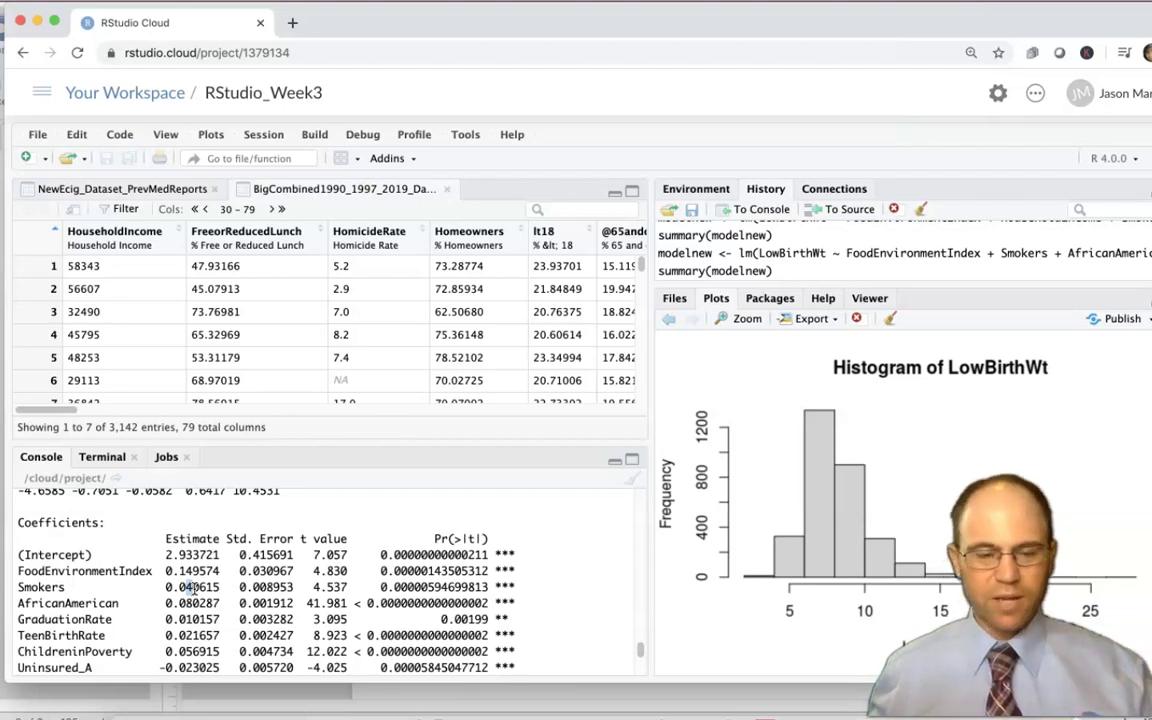
{"action": "scroll", "coordinate": [190, 588], "scroll_direction": "down", "scroll_amount": 1}
{"action": "scroll", "coordinate": [193, 592], "scroll_direction": "up", "scroll_amount": 1}
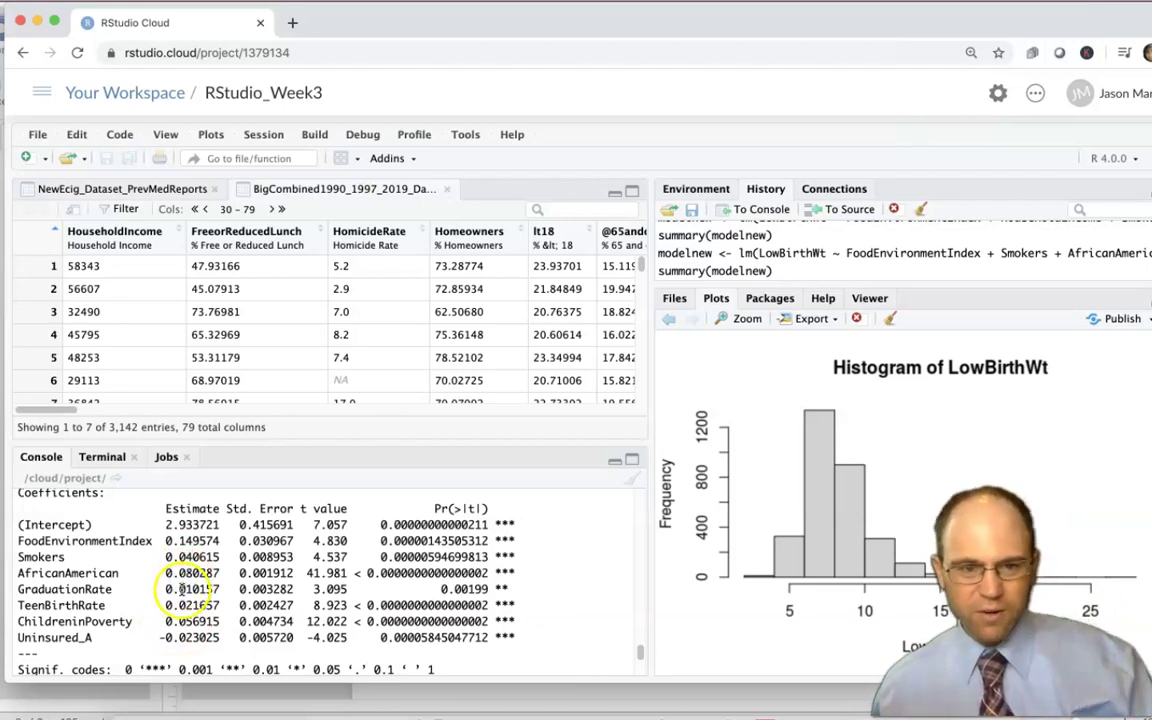
{"action": "scroll", "coordinate": [185, 585], "scroll_direction": "down", "scroll_amount": 1}
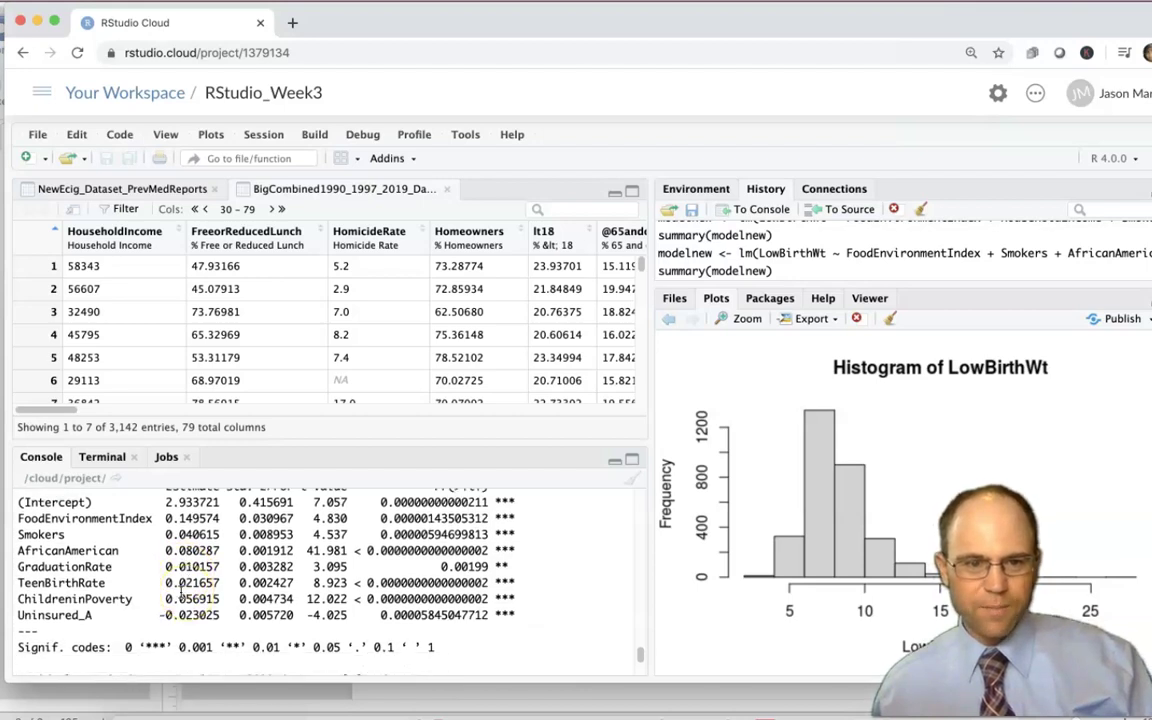
- Examine the GraduationRate coefficient estimate against the GraduationRate data column and the model formula
{"action": "left_click_drag", "start_coordinate": [165, 567], "coordinate": [231, 567]}
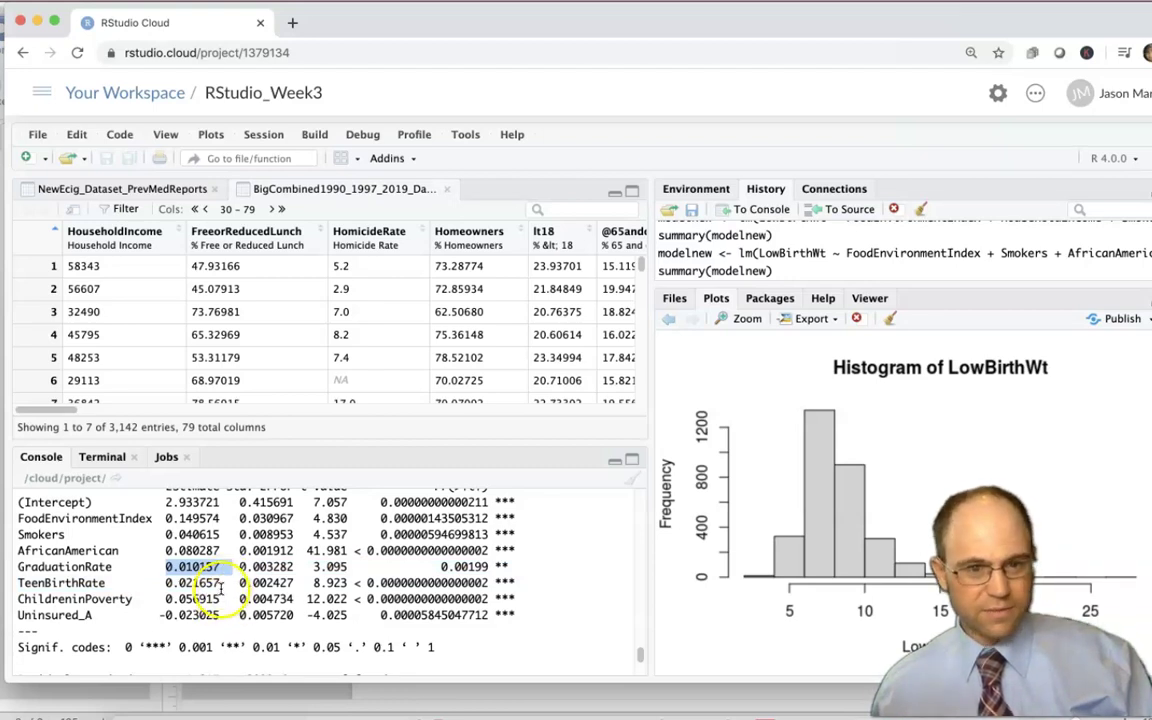
{"action": "left_click_drag", "start_coordinate": [50, 410], "coordinate": [426, 408]}
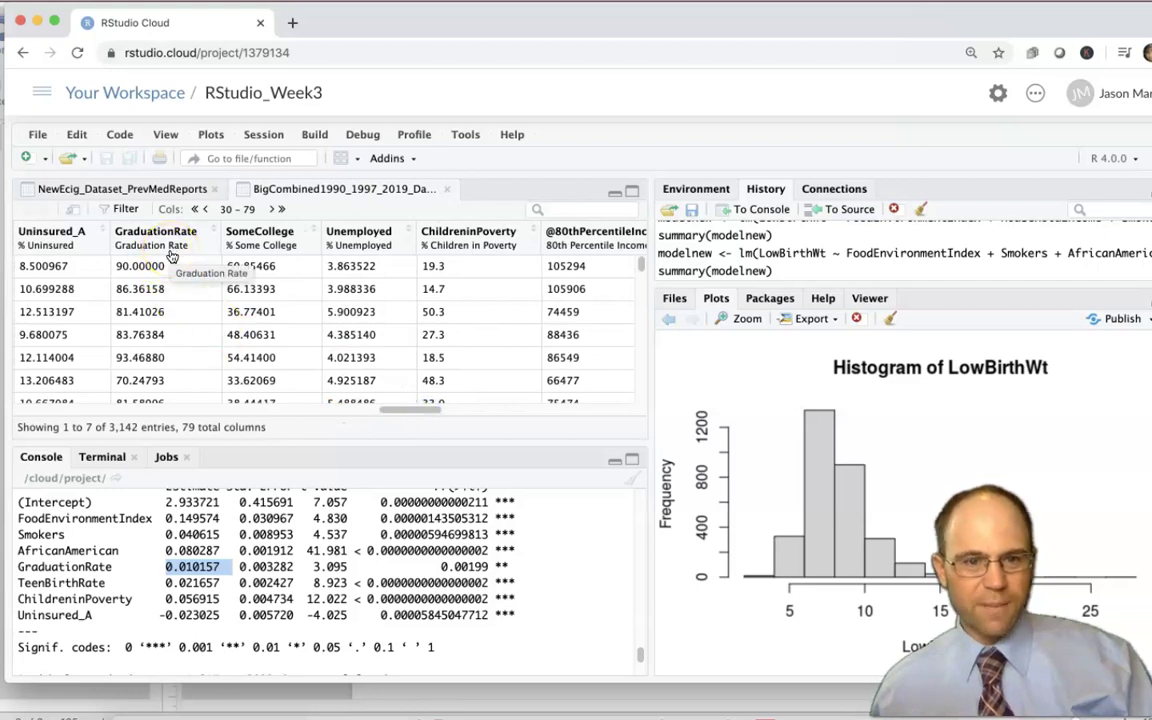
{"action": "scroll", "coordinate": [168, 540], "scroll_direction": "up", "scroll_amount": 4}
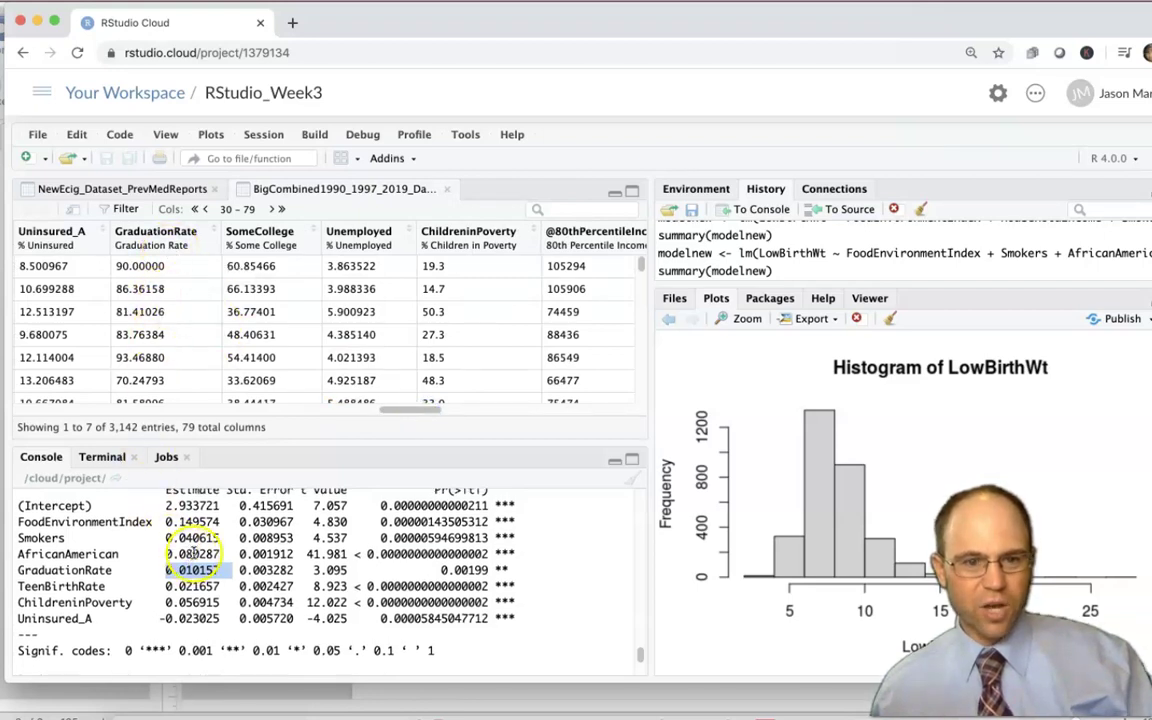
{"action": "scroll", "coordinate": [190, 550], "scroll_direction": "up", "scroll_amount": 8}
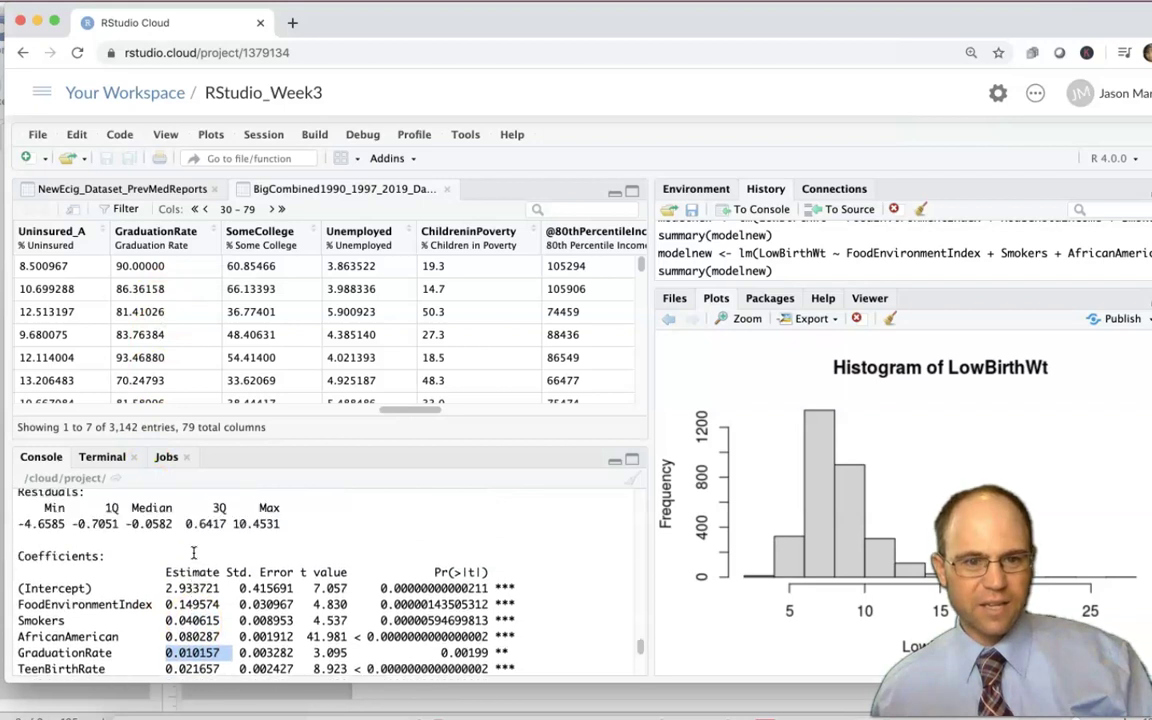
{"action": "scroll", "coordinate": [193, 551], "scroll_direction": "up", "scroll_amount": 3}
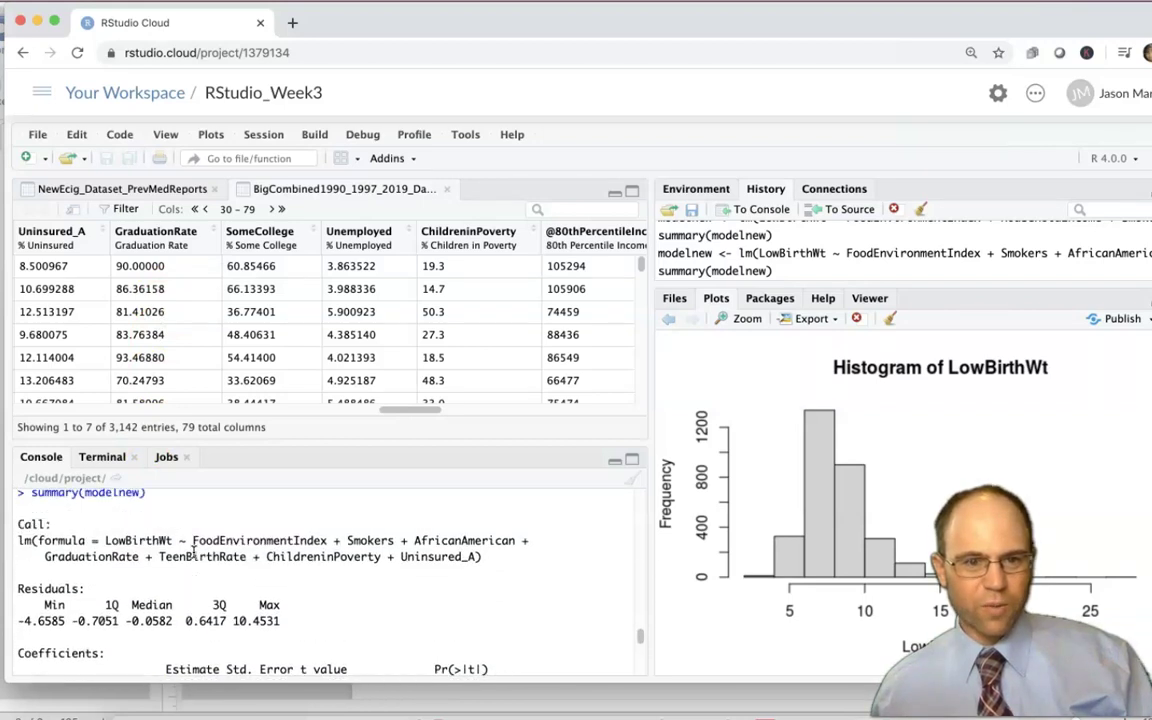
{"action": "scroll", "coordinate": [193, 551], "scroll_direction": "down", "scroll_amount": 15}
{"action": "left_click_drag", "start_coordinate": [166, 561], "coordinate": [232, 561]}
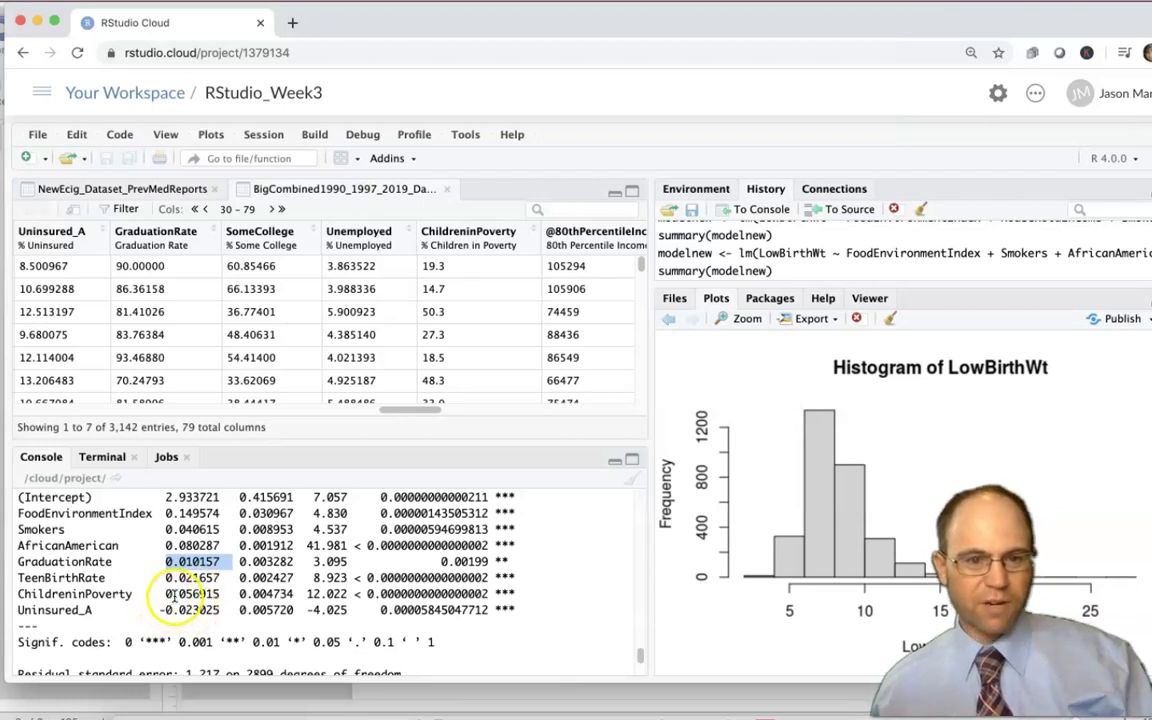
{"action": "left_click", "coordinate": [158, 537]}
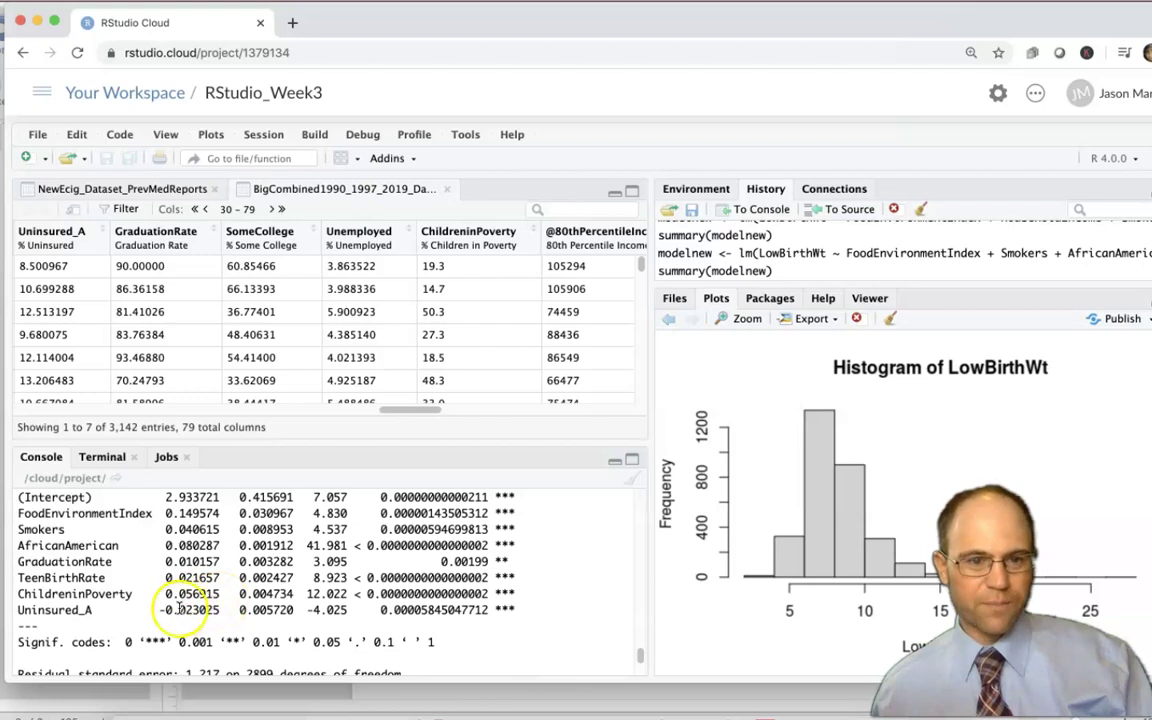
- Examine the Uninsured_A coefficient estimate and the fit statistics at the end of the model summary
{"action": "left_click_drag", "start_coordinate": [147, 611], "coordinate": [220, 612]}
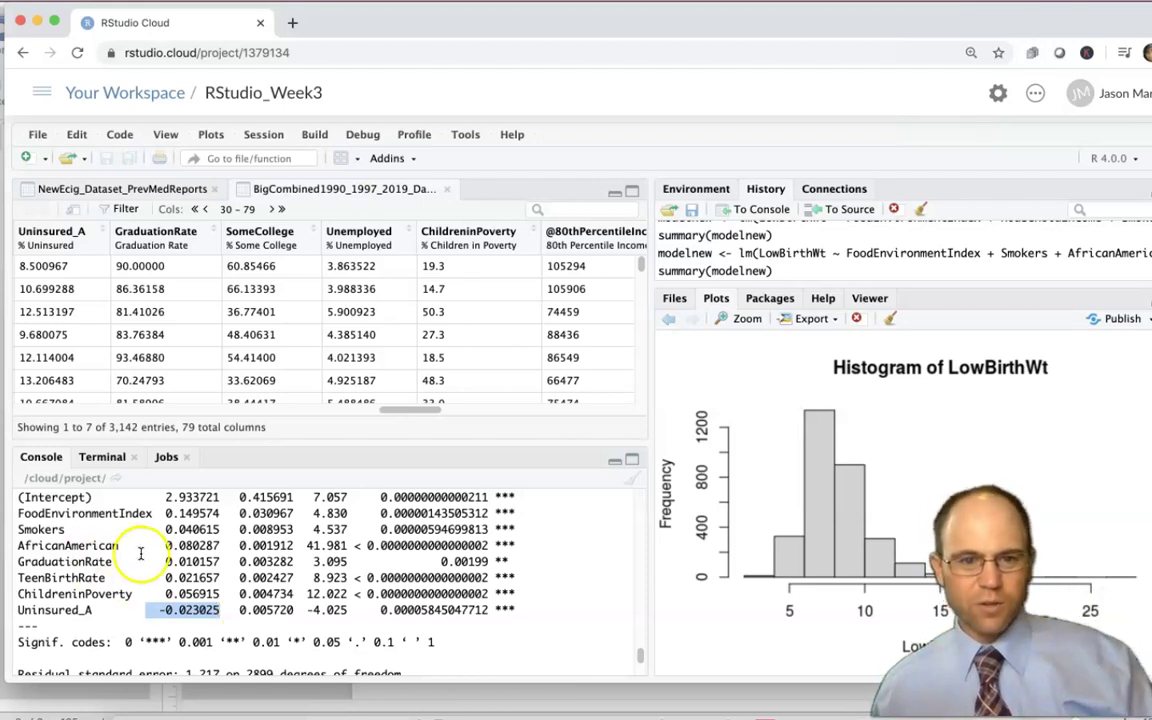
{"action": "scroll", "coordinate": [240, 590], "scroll_direction": "down", "scroll_amount": 1}
{"action": "scroll", "coordinate": [240, 590], "scroll_direction": "down", "scroll_amount": 1}
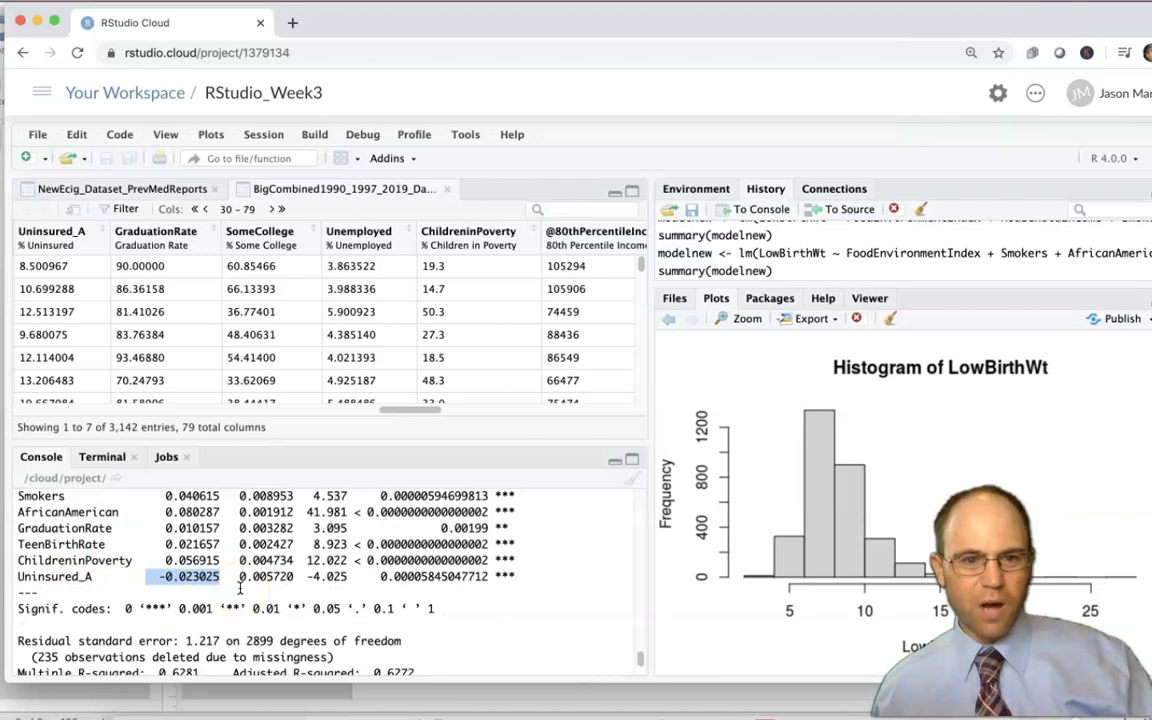
{"action": "scroll", "coordinate": [240, 590], "scroll_direction": "down", "scroll_amount": 2}
{"action": "scroll", "coordinate": [238, 590], "scroll_direction": "up", "scroll_amount": 2}
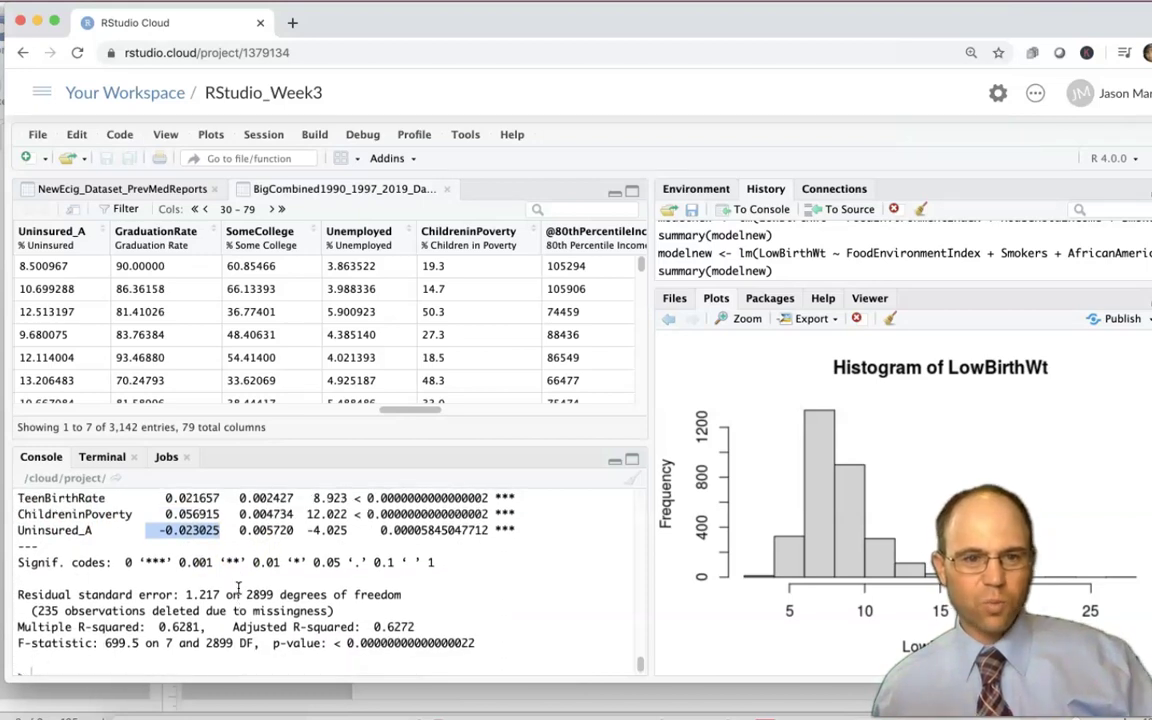
- Review the GraduationRate estimate alongside the neighbouring dataset columns, and return to the end of the summary output
{"action": "scroll", "coordinate": [170, 590], "scroll_direction": "up", "scroll_amount": 2}
{"action": "left_click", "coordinate": [160, 566]}
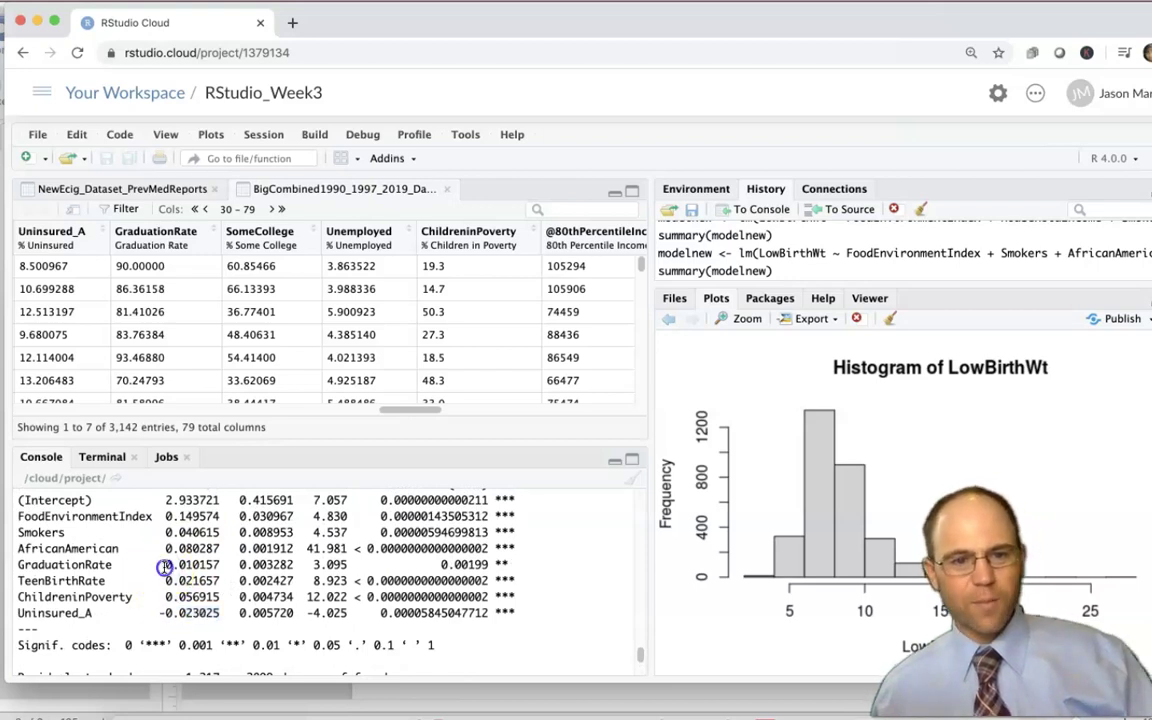
{"action": "double_click", "coordinate": [165, 566]}
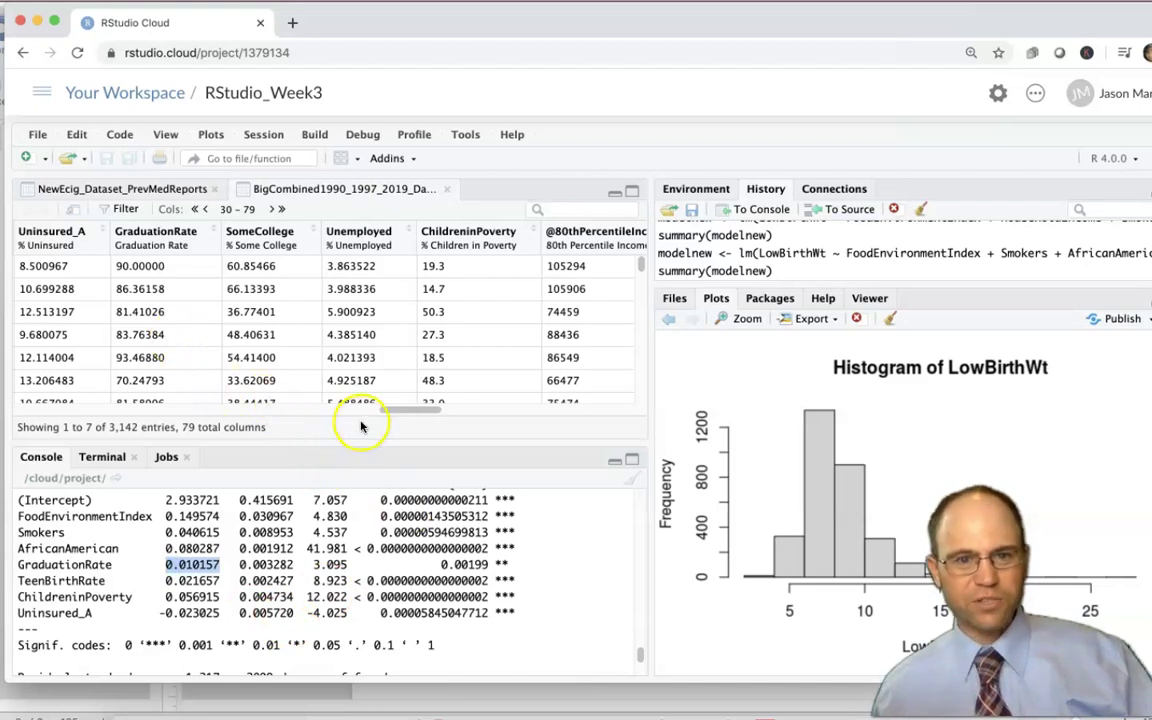
{"action": "left_click_drag", "start_coordinate": [398, 411], "coordinate": [386, 411]}
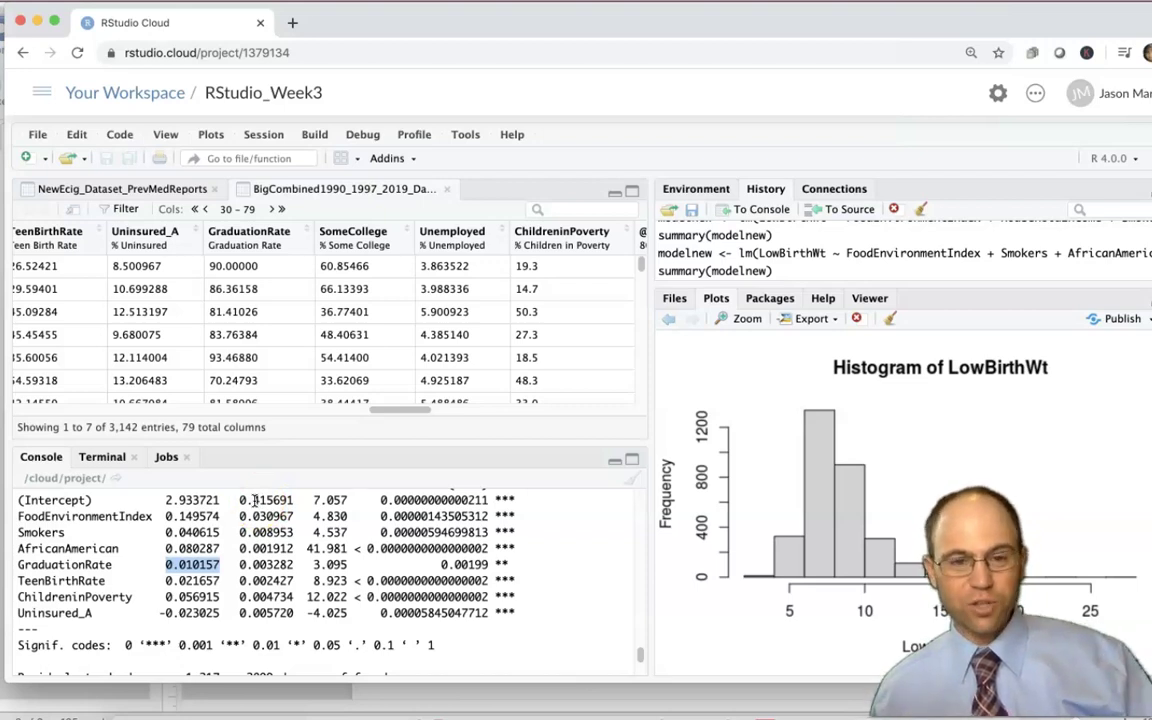
{"action": "scroll", "coordinate": [300, 590], "scroll_direction": "down", "scroll_amount": 3}
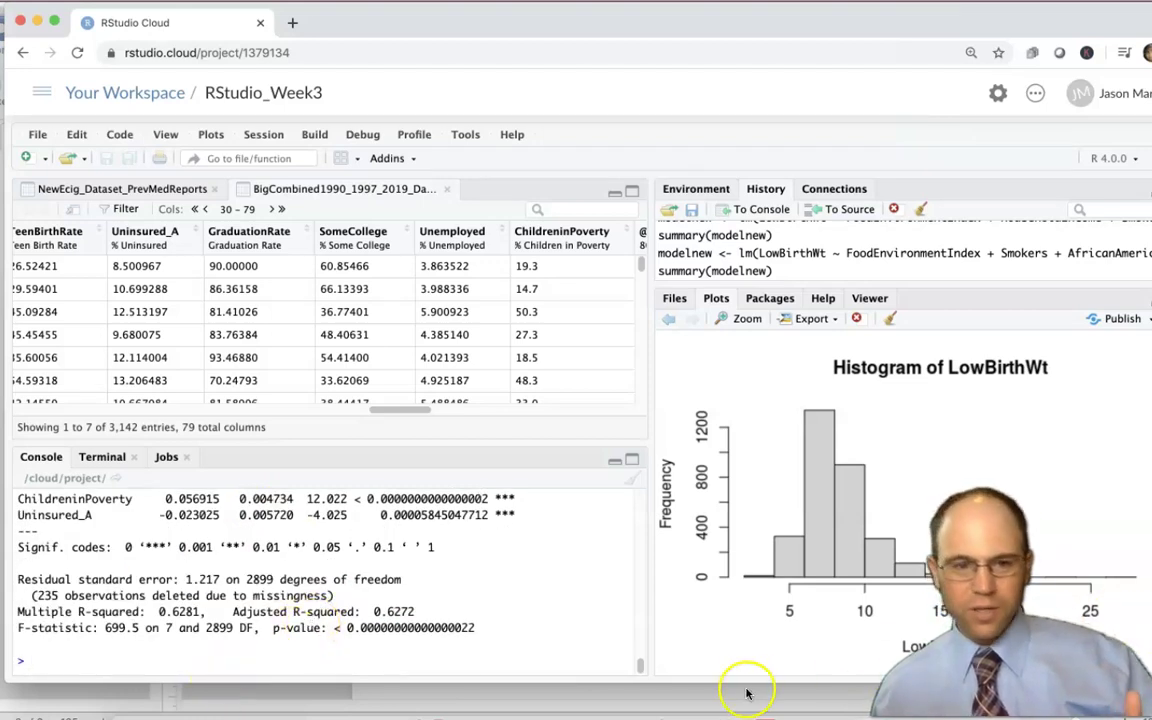
{"action": "type", "text": "vif"}
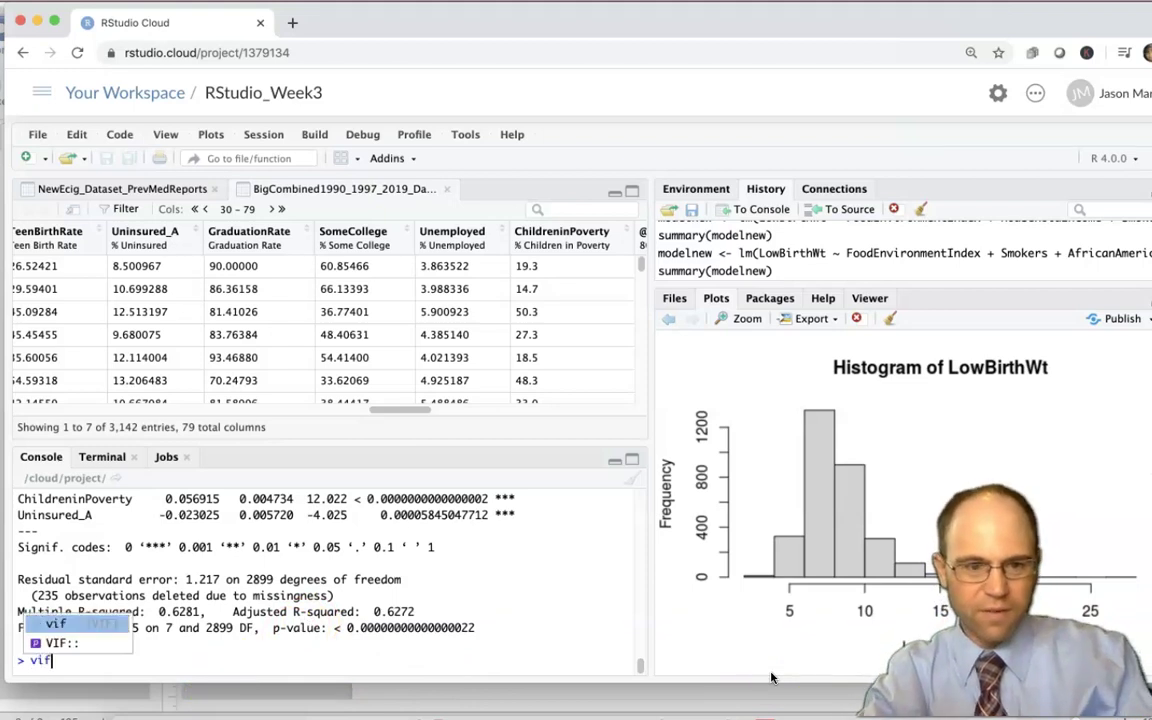
{"action": "key", "text": "Escape"}
{"action": "key", "text": "Escape"}
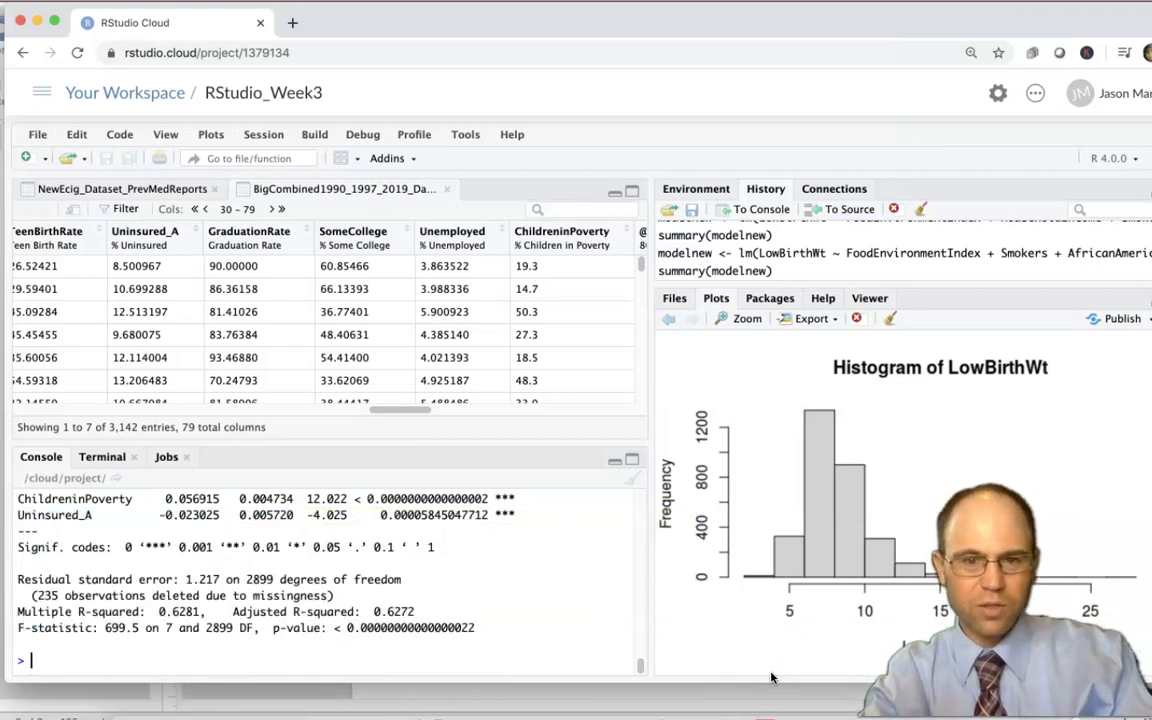
- Check the fitted model's name in the earlier console output and run plot(modelnew) to start its diagnostic plots
{"action": "type", "text": "plot"}
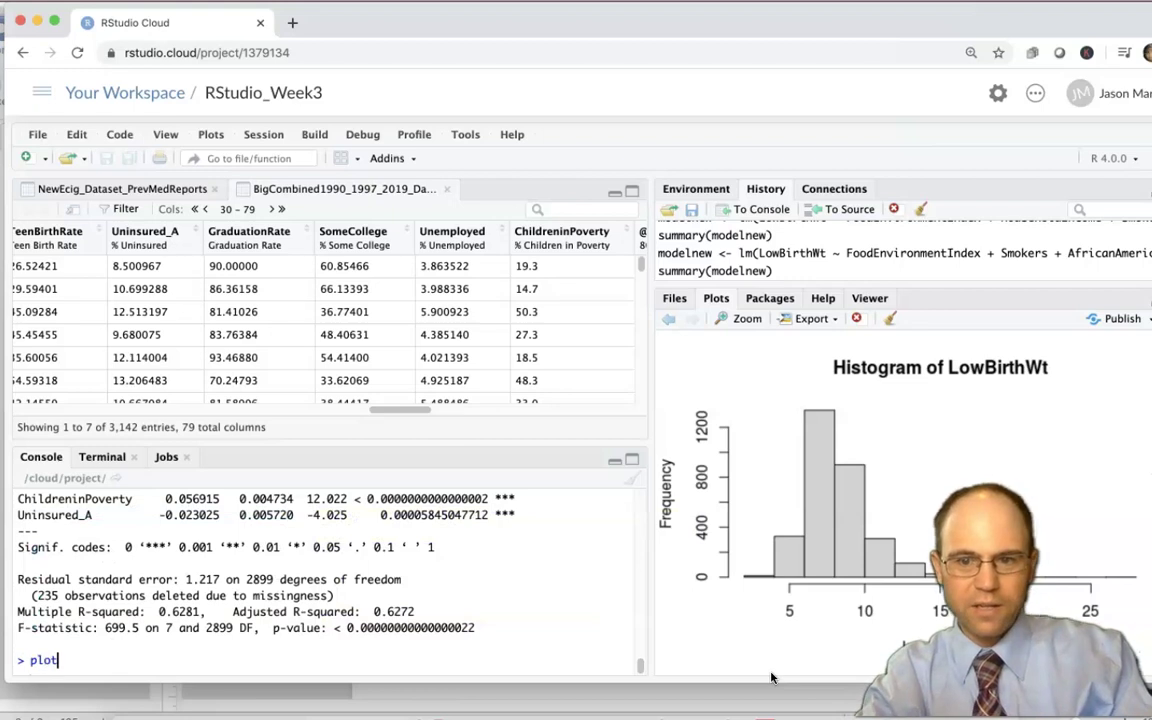
{"action": "type", "text": "(Model"}
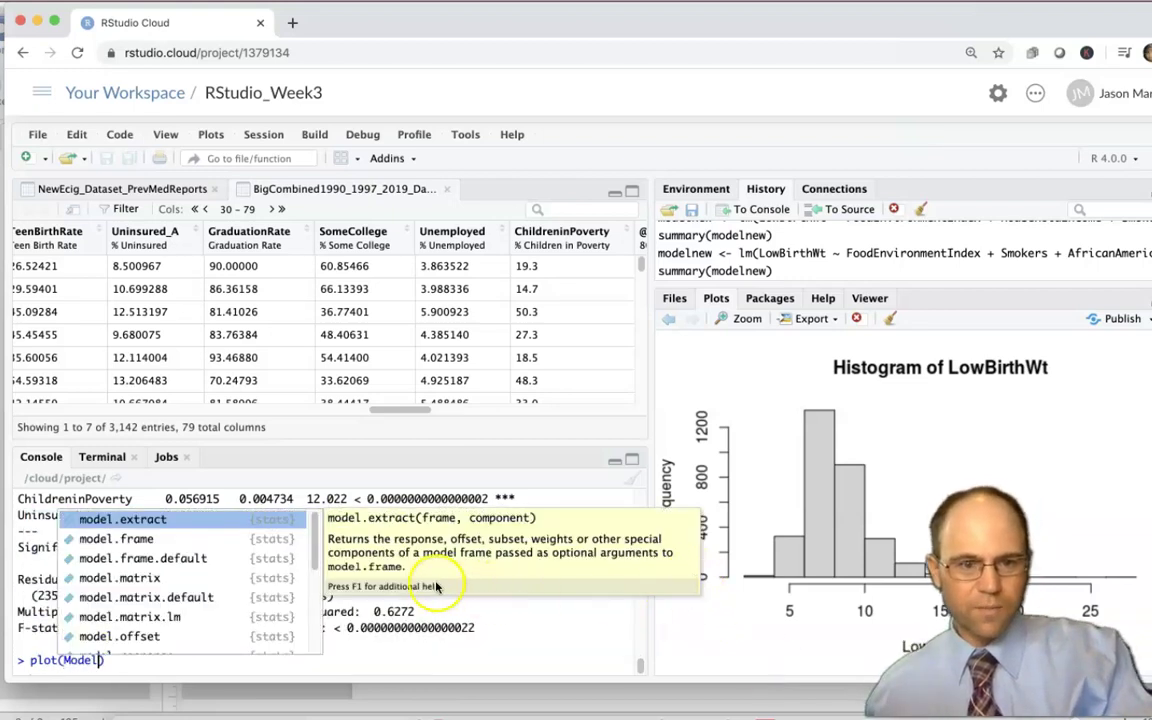
{"action": "scroll", "coordinate": [471, 633], "scroll_direction": "up", "scroll_amount": 5}
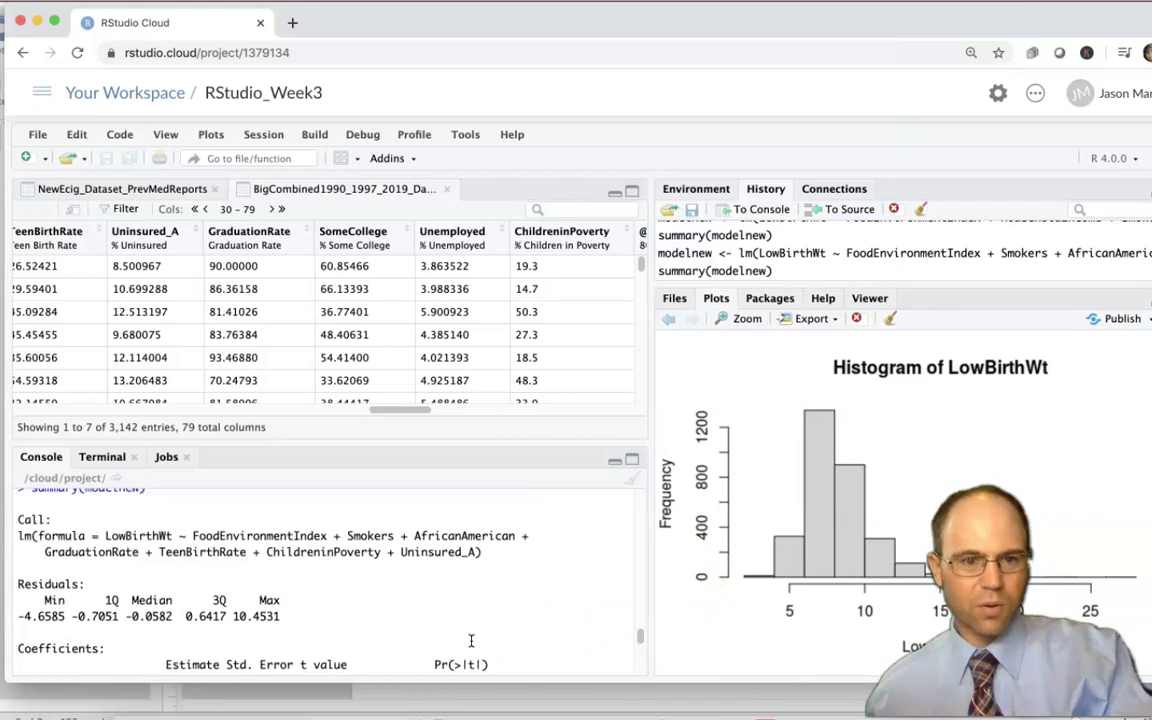
{"action": "scroll", "coordinate": [471, 640], "scroll_direction": "down", "scroll_amount": 5}
{"action": "scroll", "coordinate": [471, 640], "scroll_direction": "up", "scroll_amount": 2}
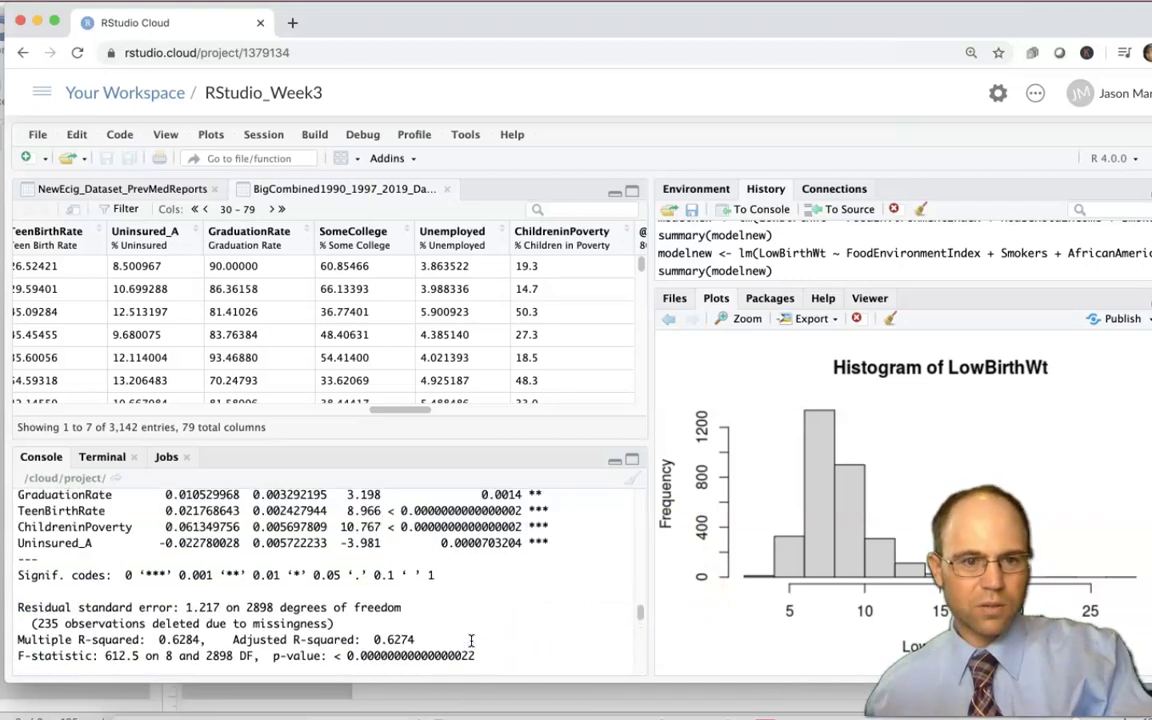
{"action": "scroll", "coordinate": [471, 640], "scroll_direction": "up", "scroll_amount": 3}
{"action": "scroll", "coordinate": [471, 640], "scroll_direction": "down", "scroll_amount": 2}
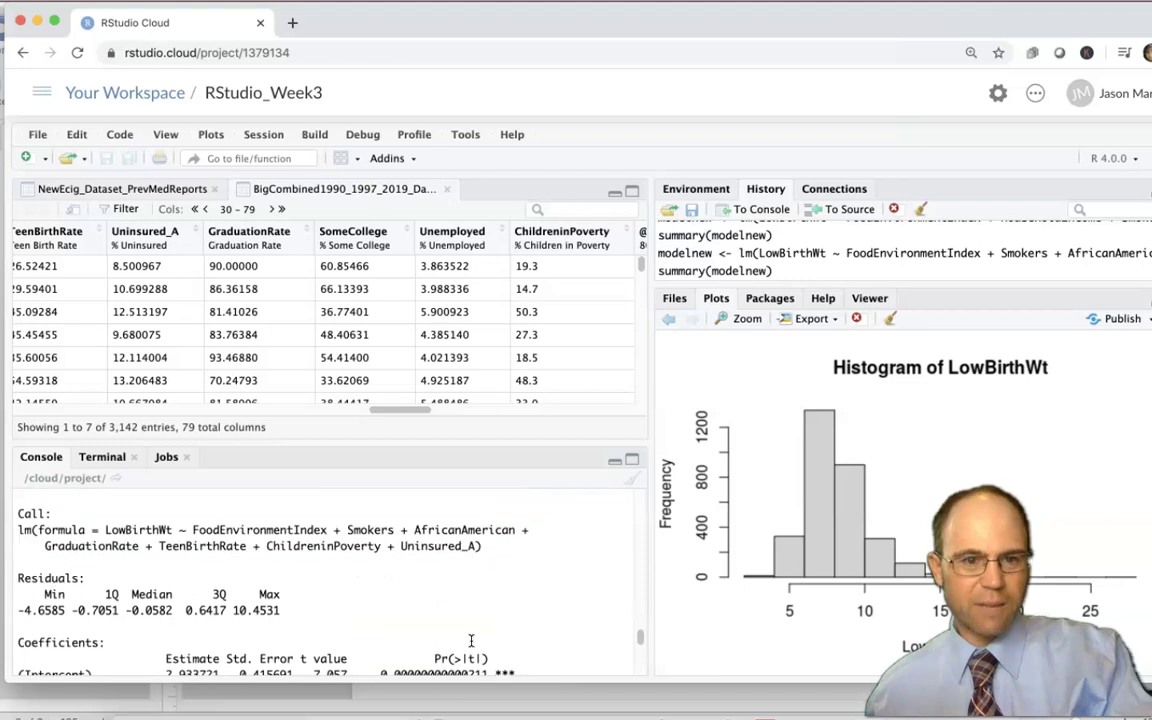
{"action": "scroll", "coordinate": [471, 641], "scroll_direction": "up", "scroll_amount": 3}
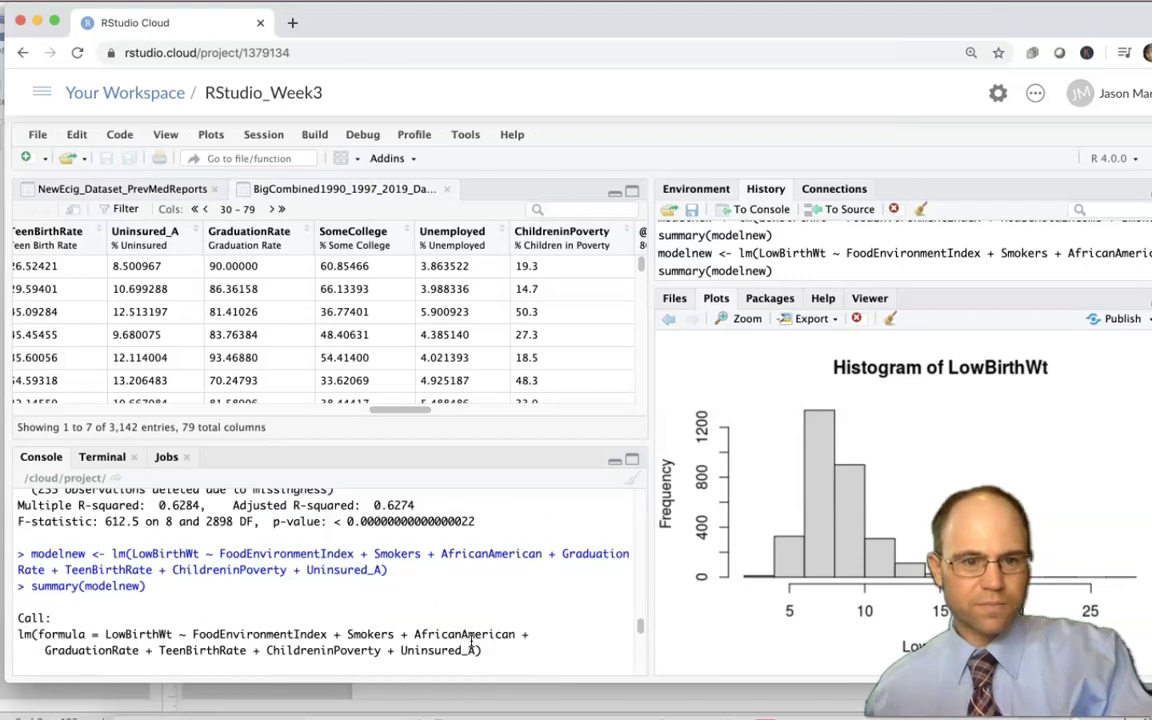
{"action": "type", "text": "plot(Model"}
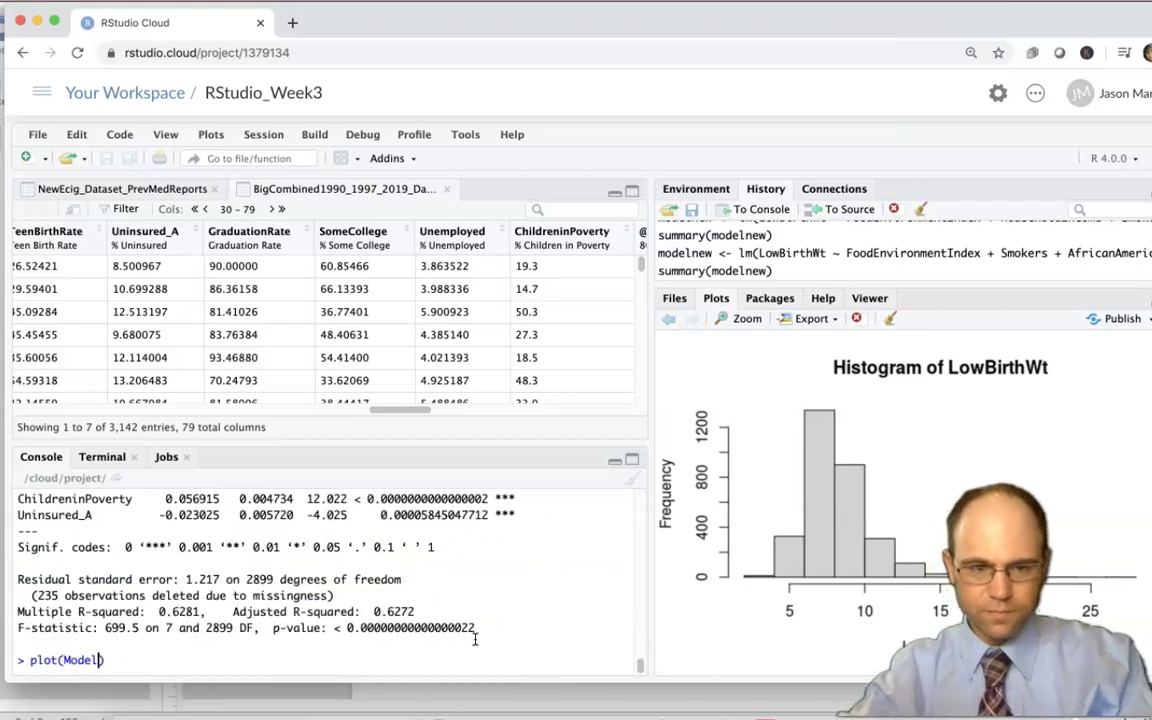
{"action": "key", "text": "BackSpace"}
{"action": "key", "text": "BackSpace"}
{"action": "key", "text": "BackSpace"}
{"action": "type", "text": "modelnew"}
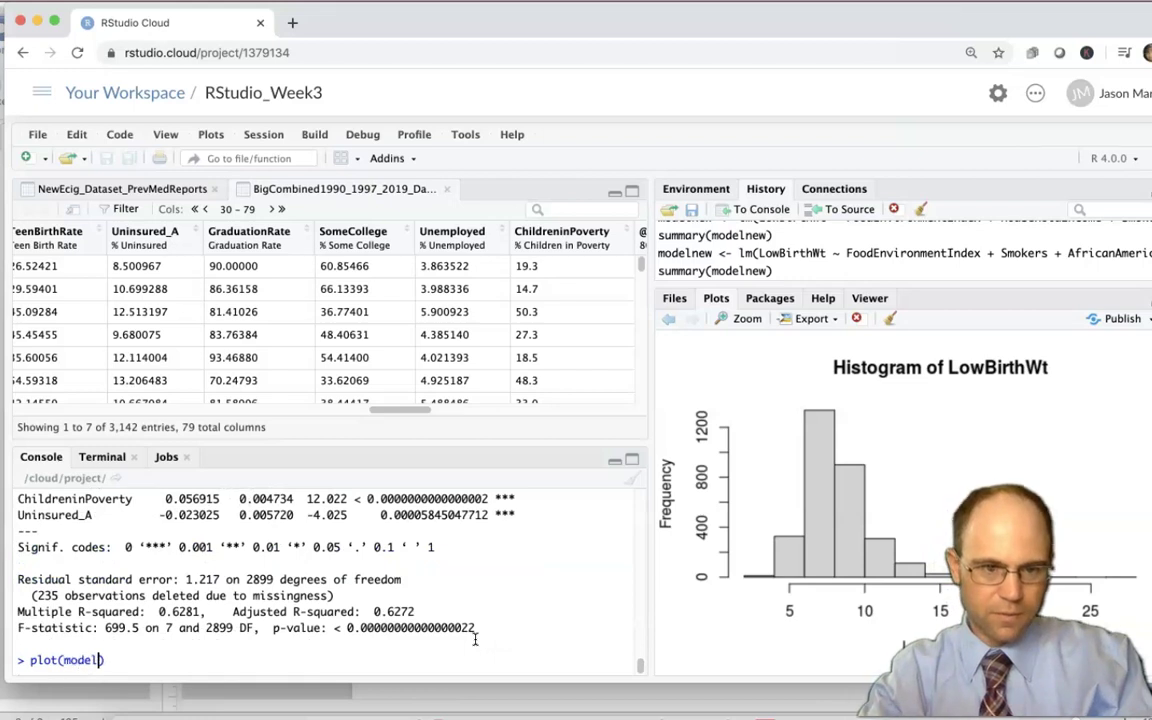
{"action": "key", "text": "Return"}
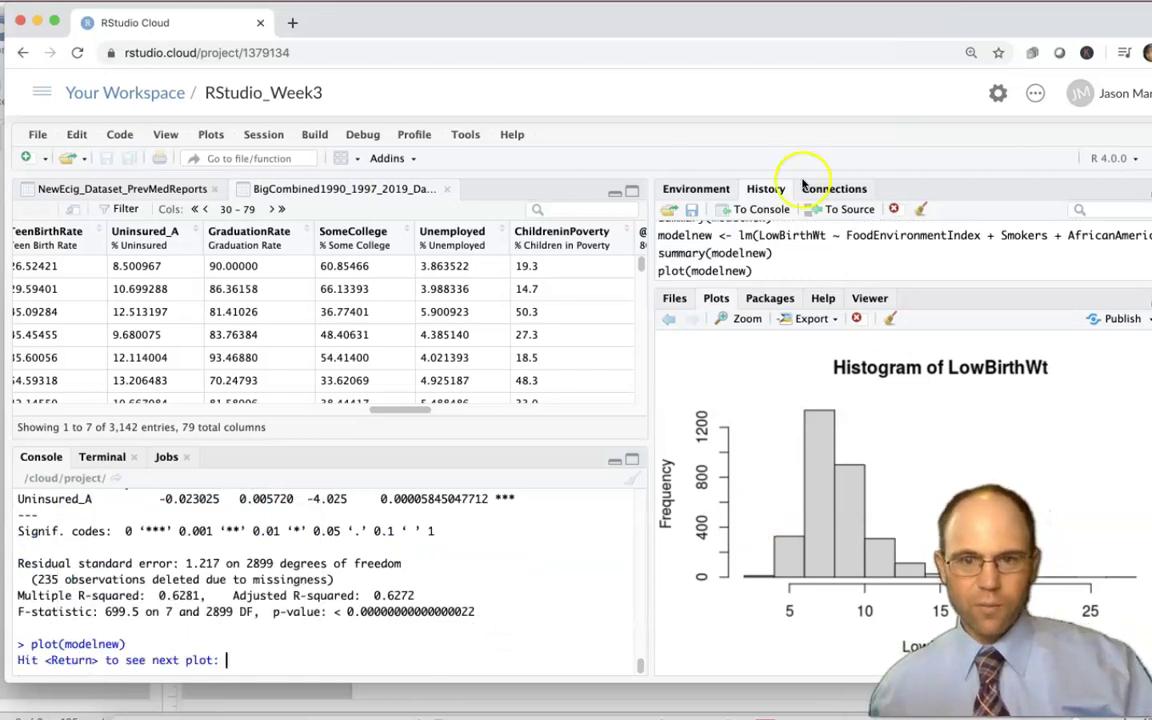
- Bring the plot area into view and display the first diagnostic plot, Residuals vs Fitted
{"action": "left_click_drag", "start_coordinate": [625, 31], "coordinate": [617, 25]}
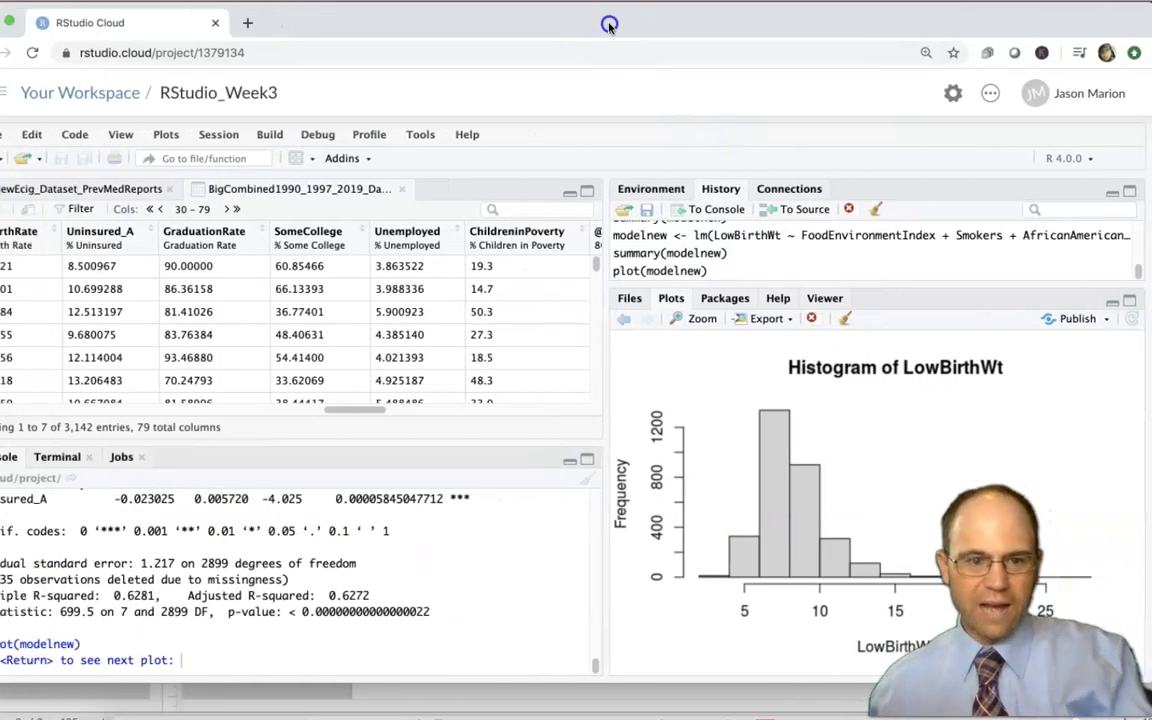
{"action": "left_click", "coordinate": [321, 653]}
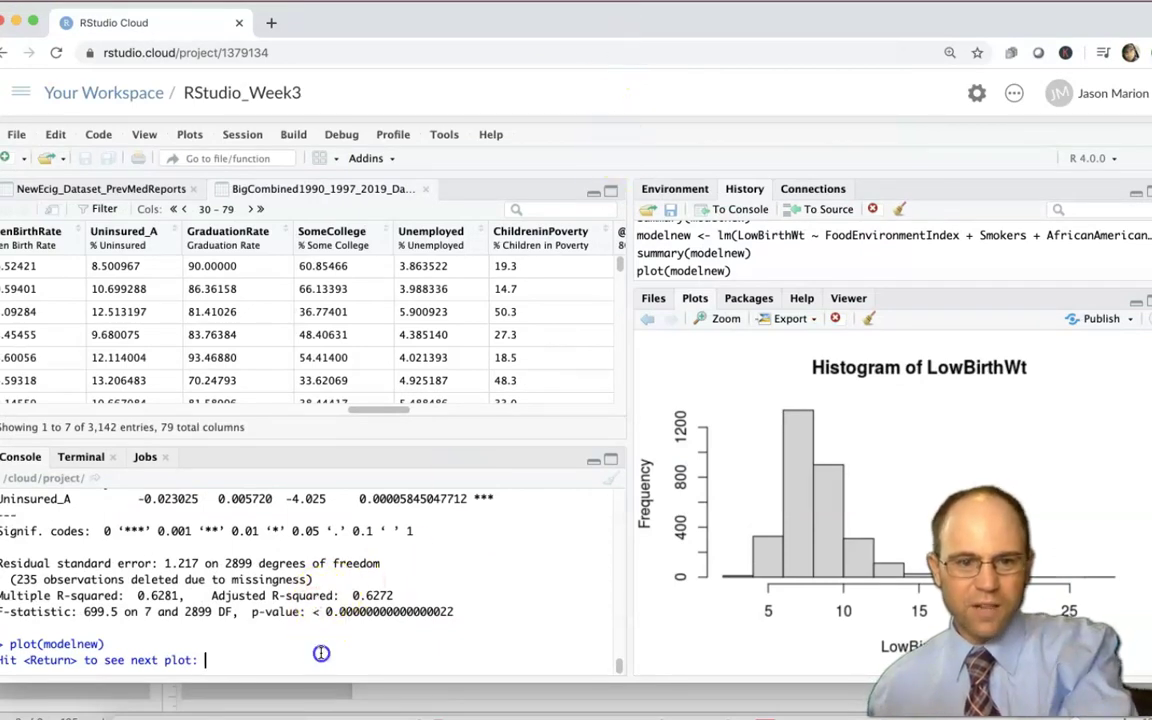
{"action": "key", "text": "Return"}
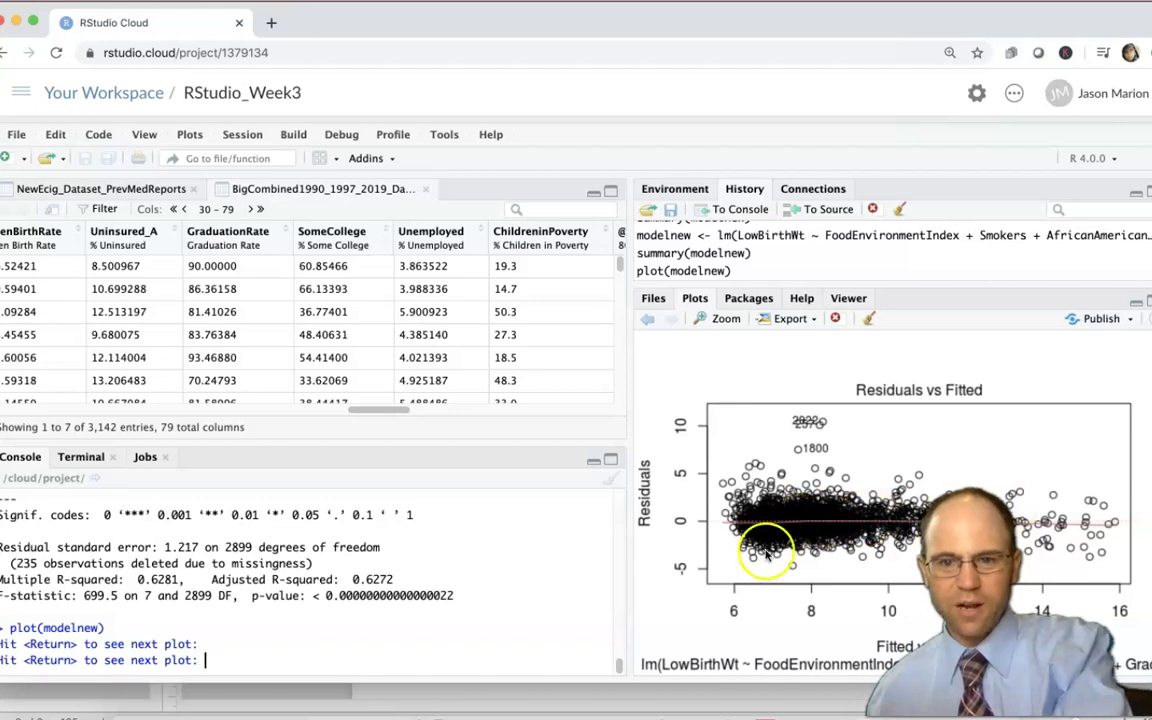
- Advance through the remaining diagnostic plots of modelnew: Normal Q-Q, Scale-Location and Residuals vs Leverage
{"action": "key", "text": "Return"}
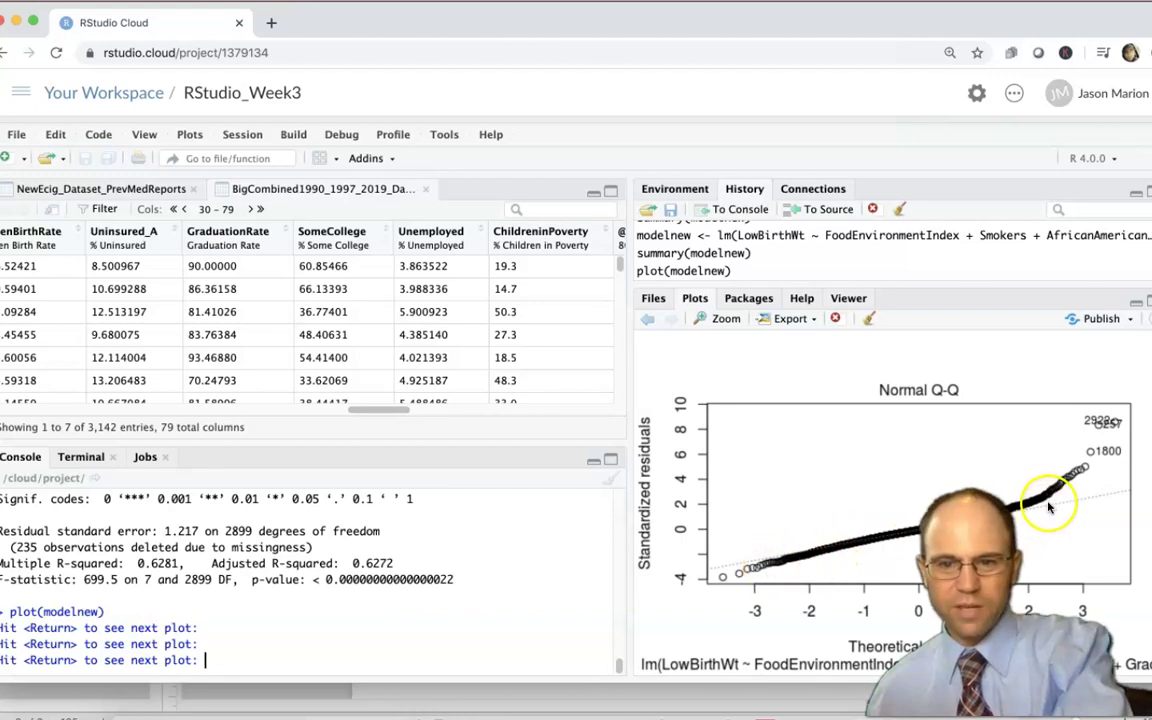
{"action": "key", "text": "Return"}
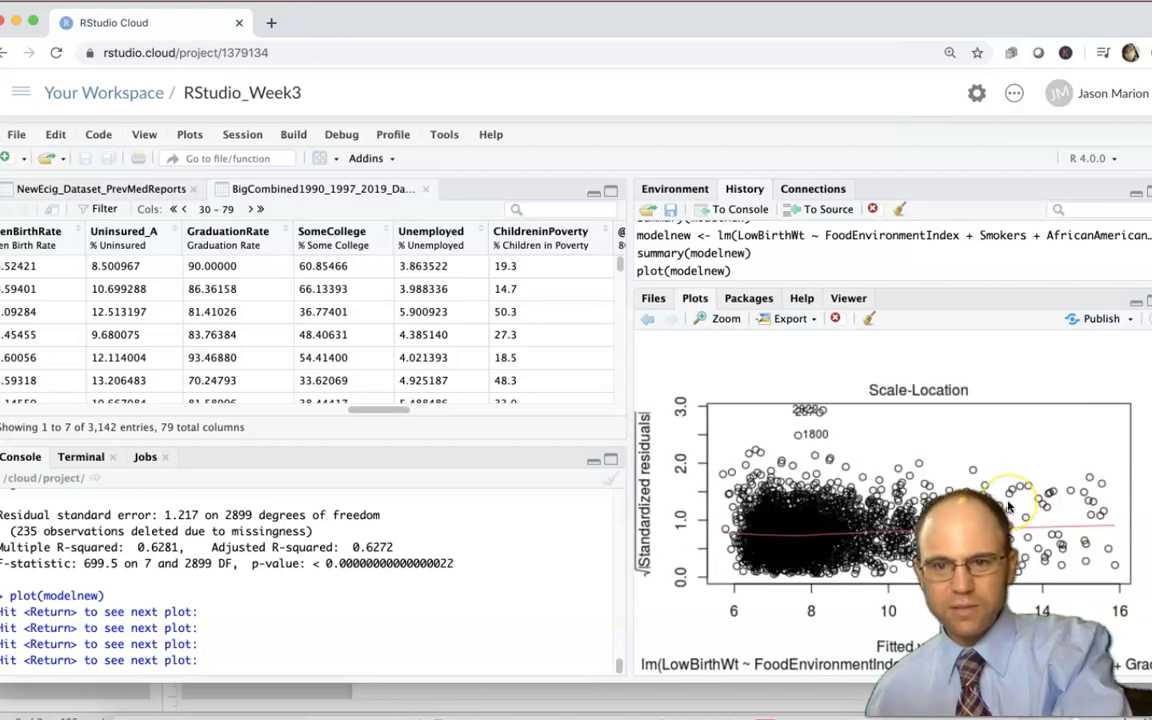
{"action": "key", "text": "Return"}
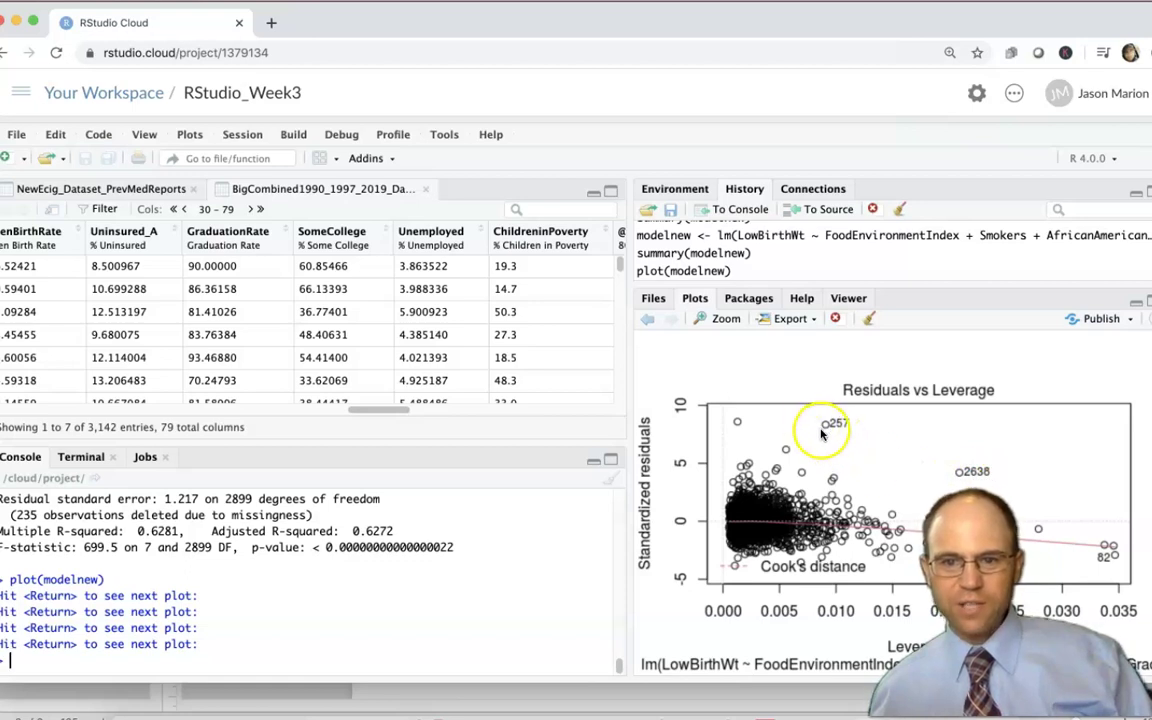
- Try to compute the model's variance inflation factors by running vif(modelnew) in the console
{"action": "left_click", "coordinate": [216, 625]}
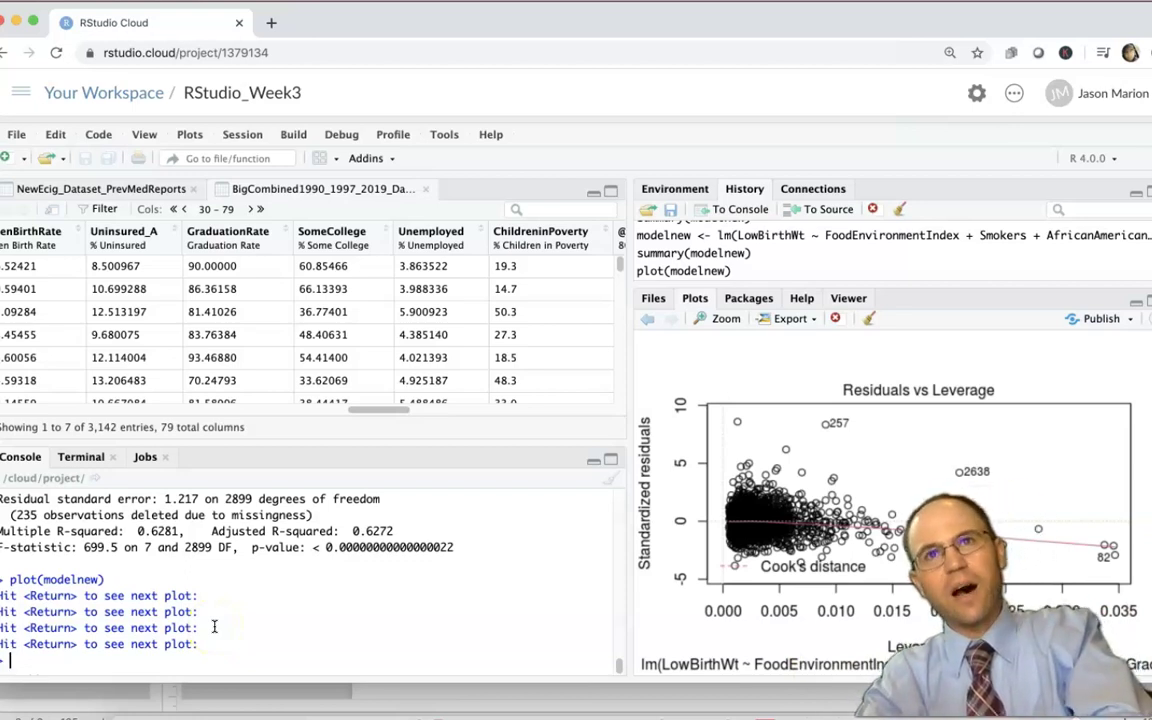
{"action": "type", "text": "vif(modelnew"}
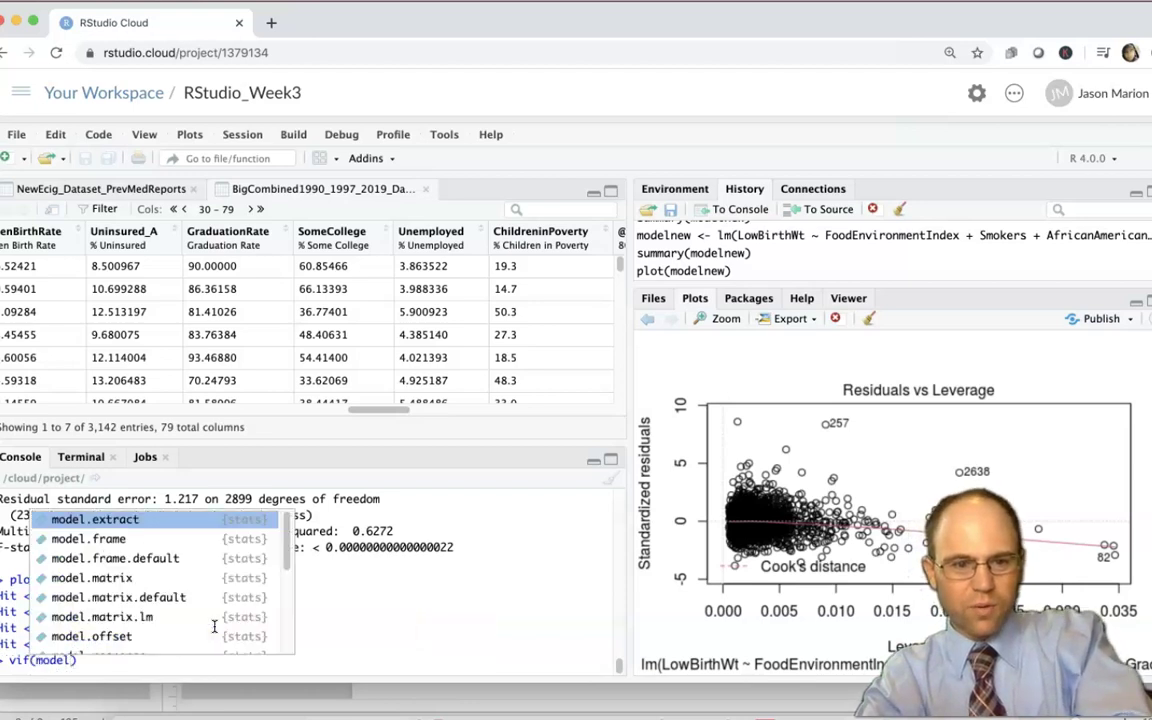
{"action": "key", "text": "Return"}
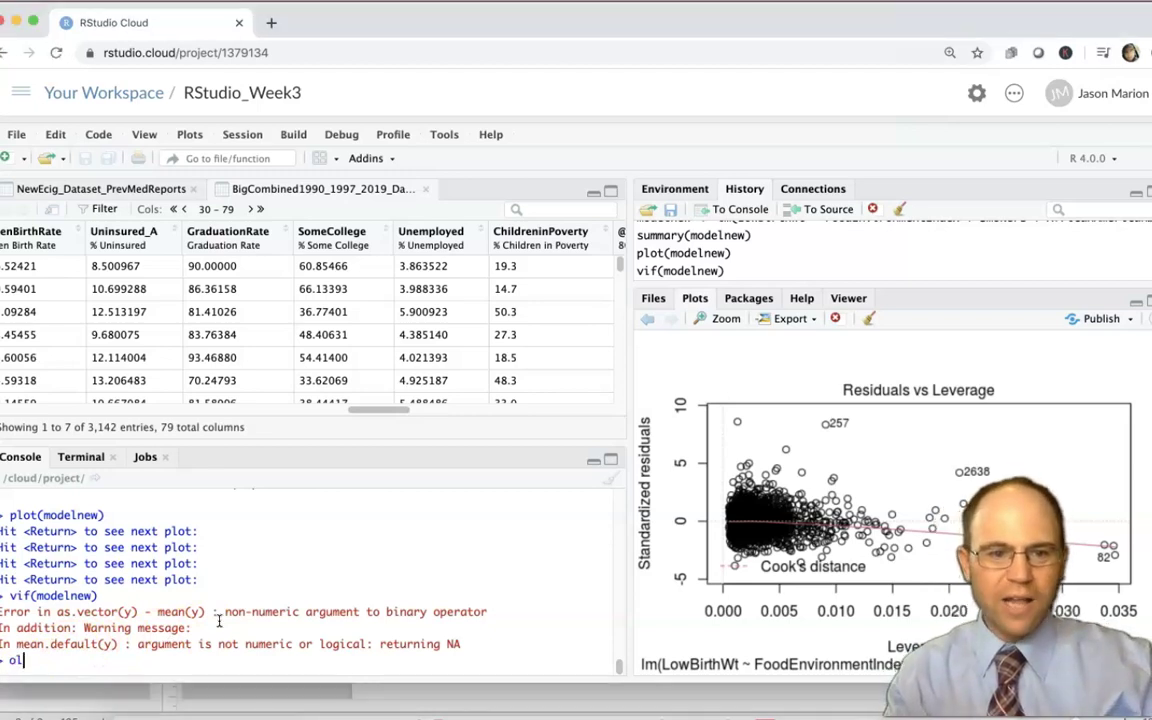
- Run ols_vif_tol(modelnew) to list tolerance and VIF per predictor, and highlight the VIF of ChildreninPoverty
{"action": "type", "text": "s_vif"}
{"action": "key", "text": "Tab"}
{"action": "type", "text": "model"}
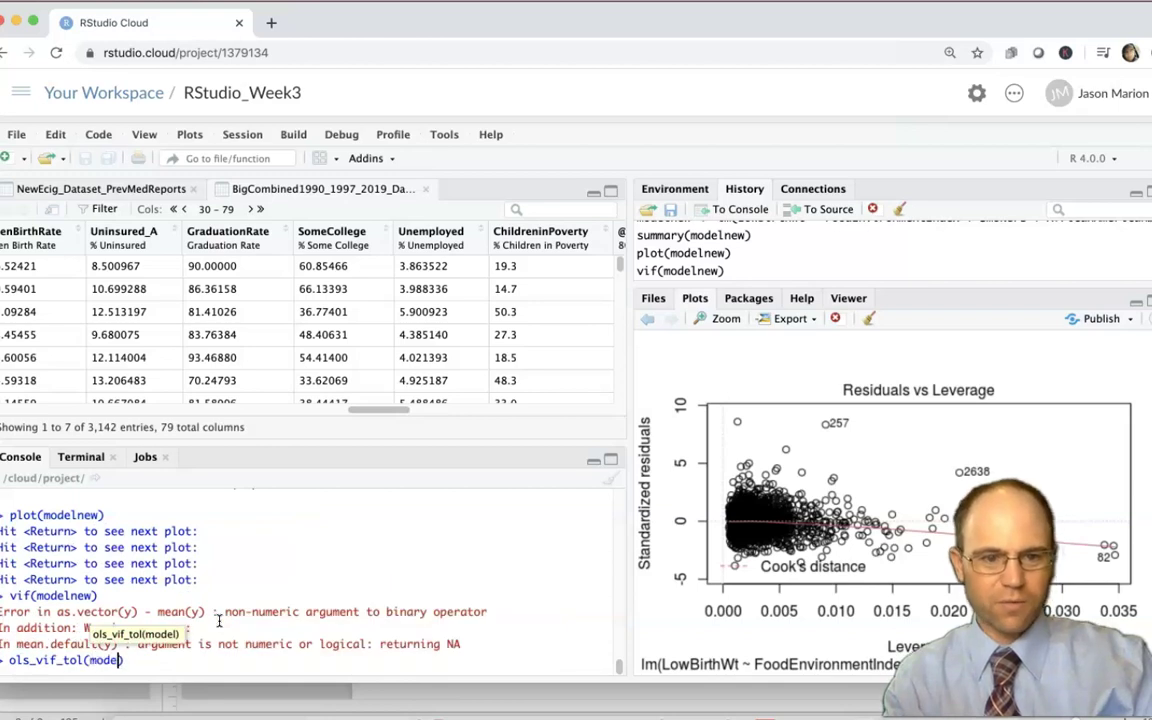
{"action": "type", "text": "new"}
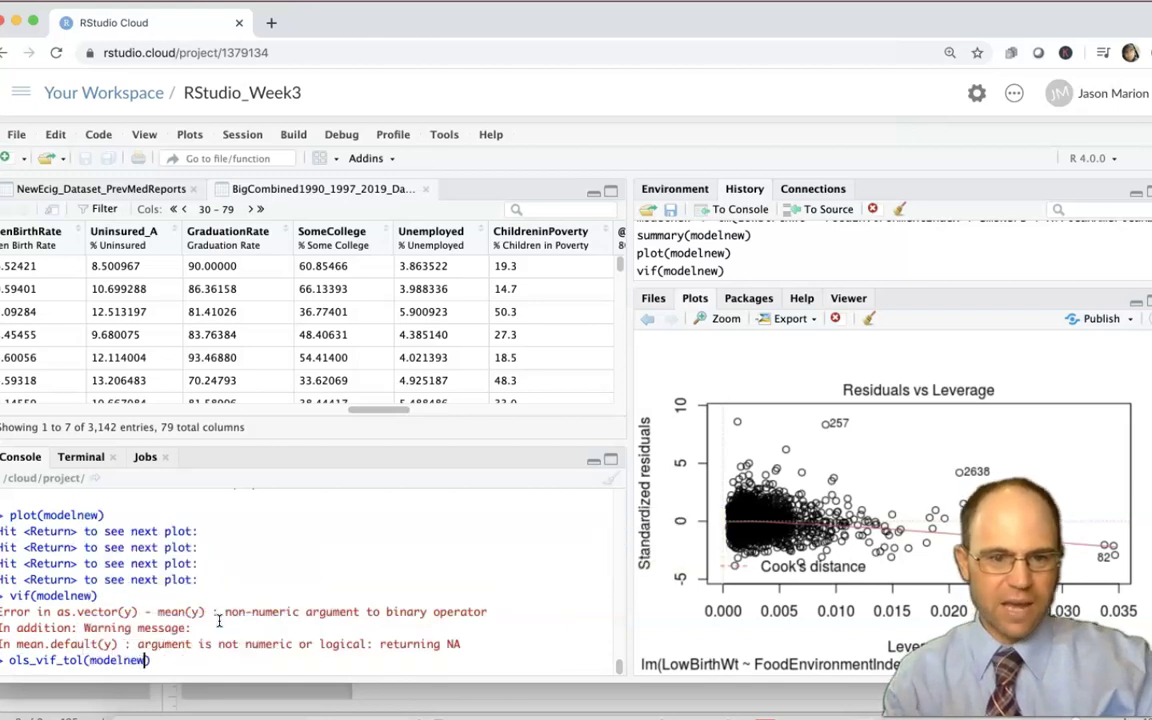
{"action": "key", "text": "Return"}
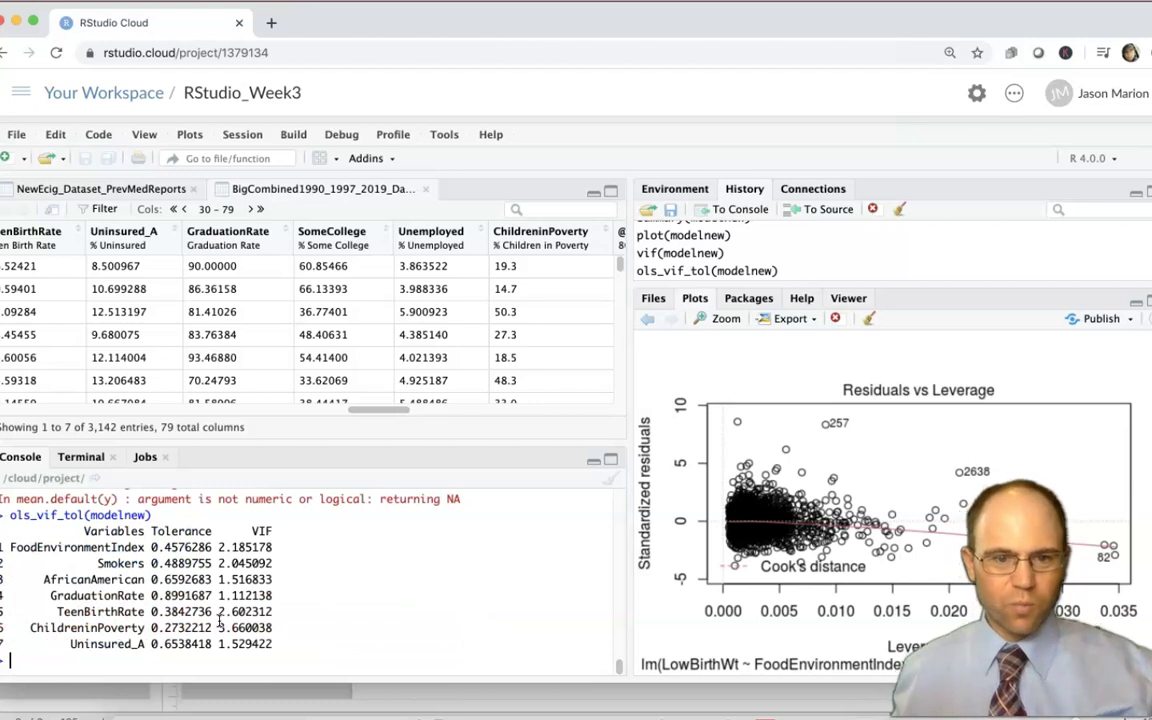
{"action": "left_click_drag", "start_coordinate": [273, 627], "coordinate": [219, 627]}
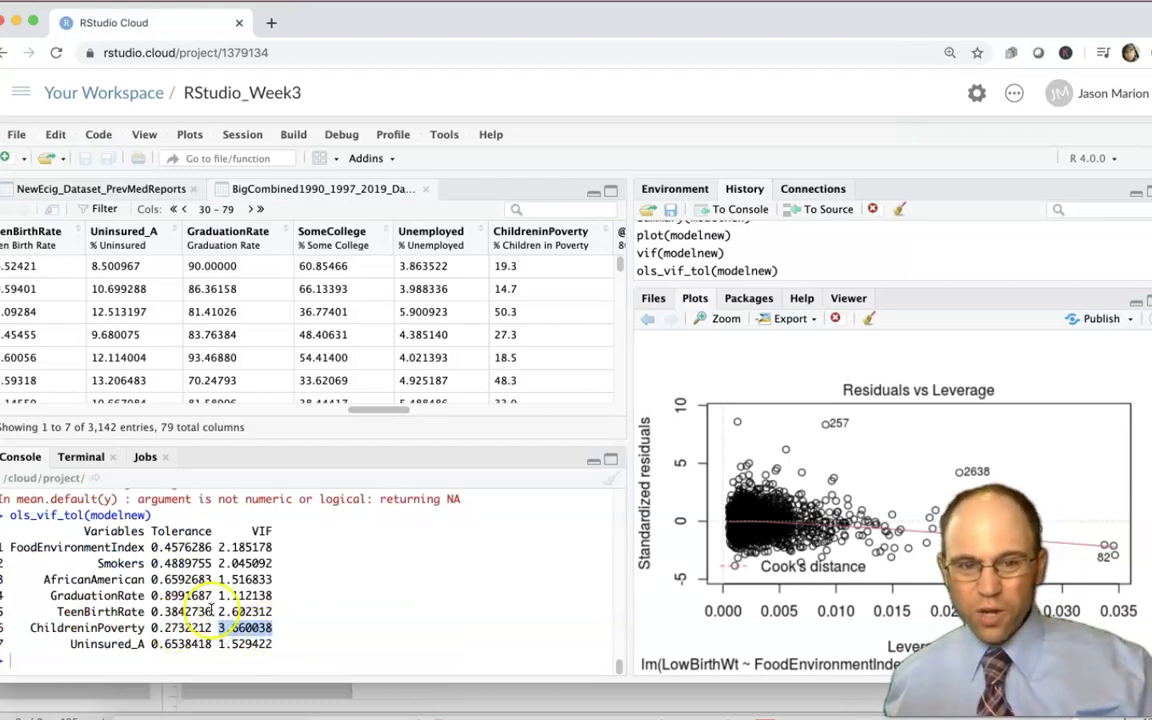
- Examine the Adjusted R-squared in the earlier model summary and return to the end of the console output
{"action": "scroll", "coordinate": [212, 612], "scroll_direction": "up", "scroll_amount": 3}
{"action": "scroll", "coordinate": [212, 610], "scroll_direction": "up", "scroll_amount": 3}
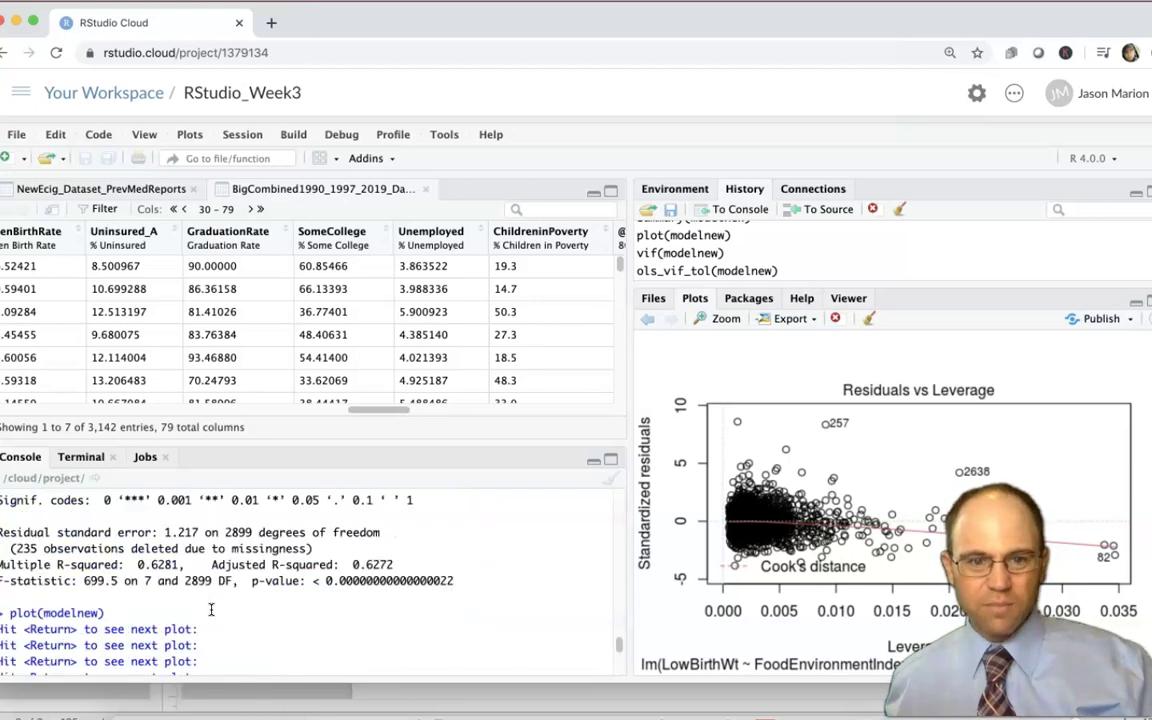
{"action": "scroll", "coordinate": [211, 609], "scroll_direction": "up", "scroll_amount": 1}
{"action": "left_click_drag", "start_coordinate": [398, 583], "coordinate": [367, 584]}
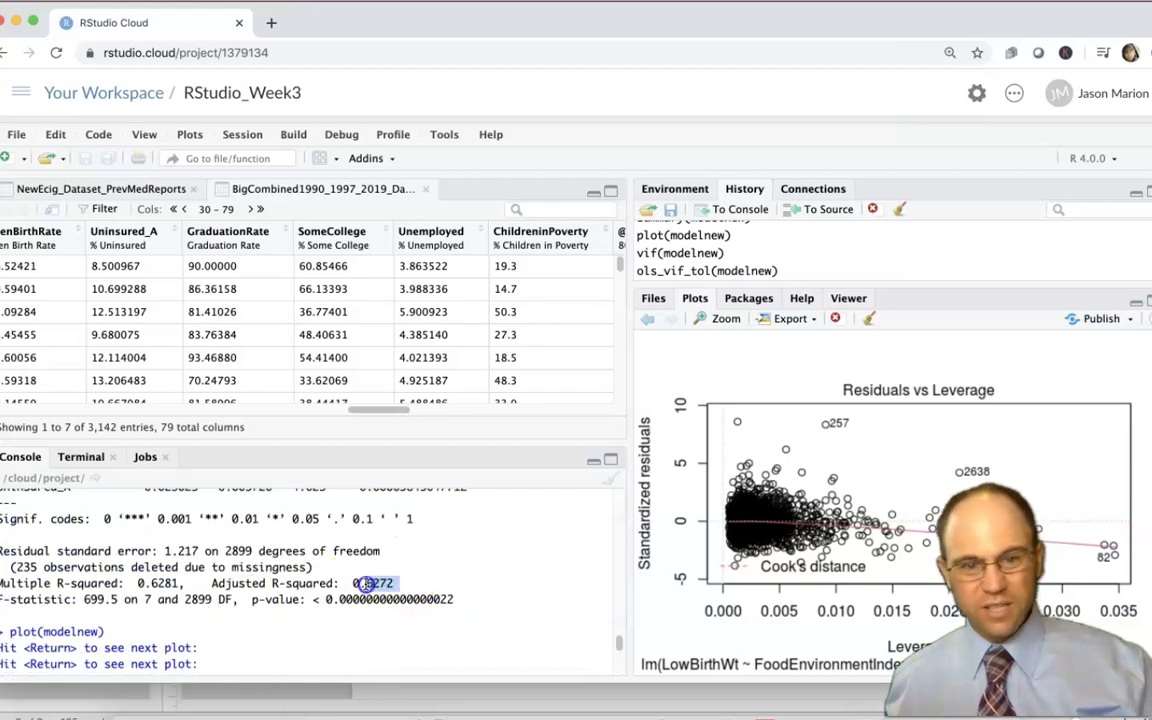
{"action": "scroll", "coordinate": [360, 612], "scroll_direction": "down", "scroll_amount": 7}
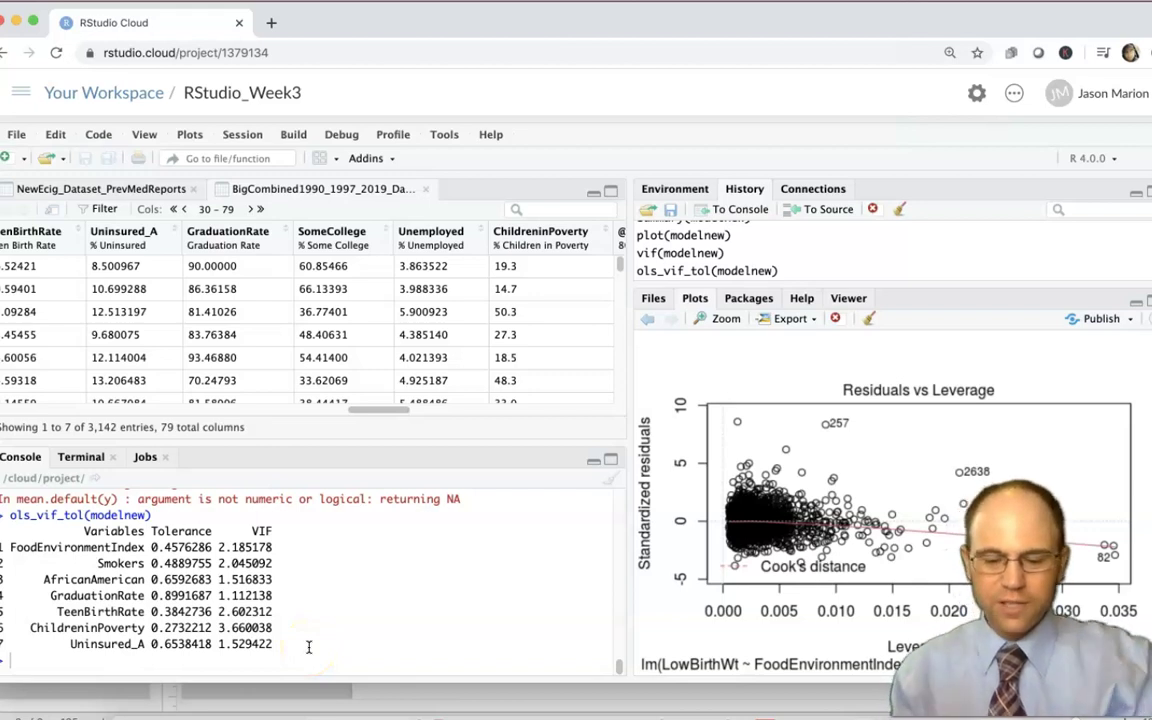
- Store the model's residuals in res1 by running res1 <- residuals(modelnew)
{"action": "type", "text": "s"}
{"action": "key", "text": "Tab"}
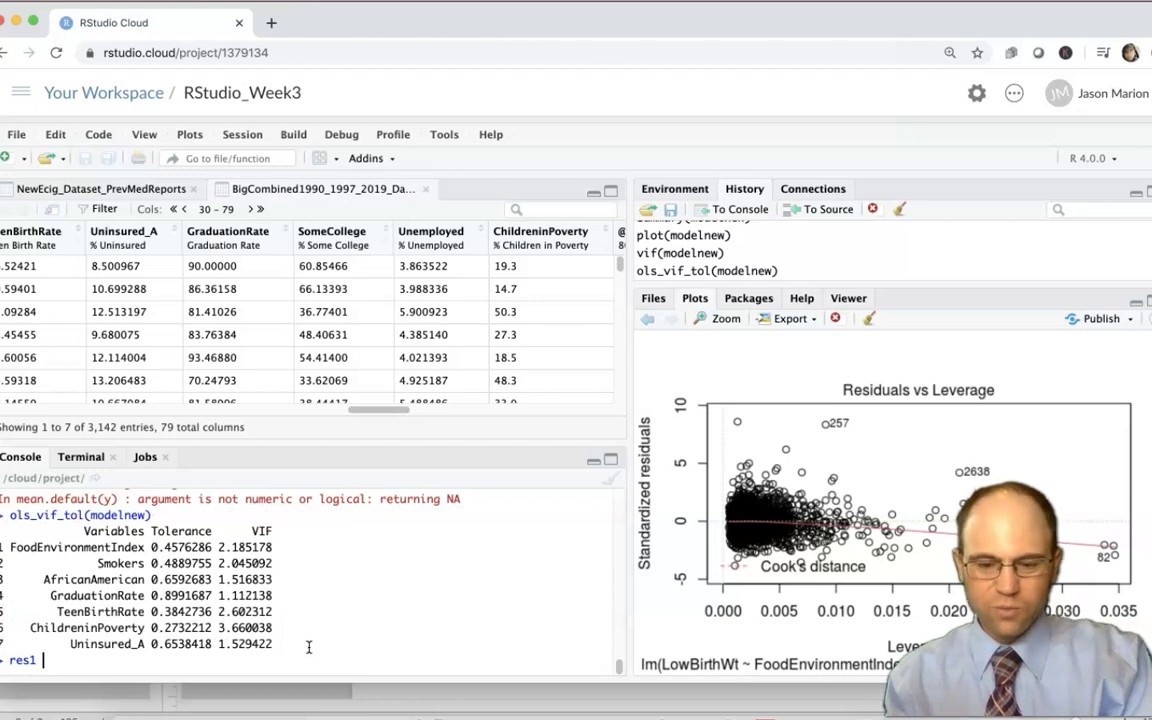
{"action": "type", "text": "<- res"}
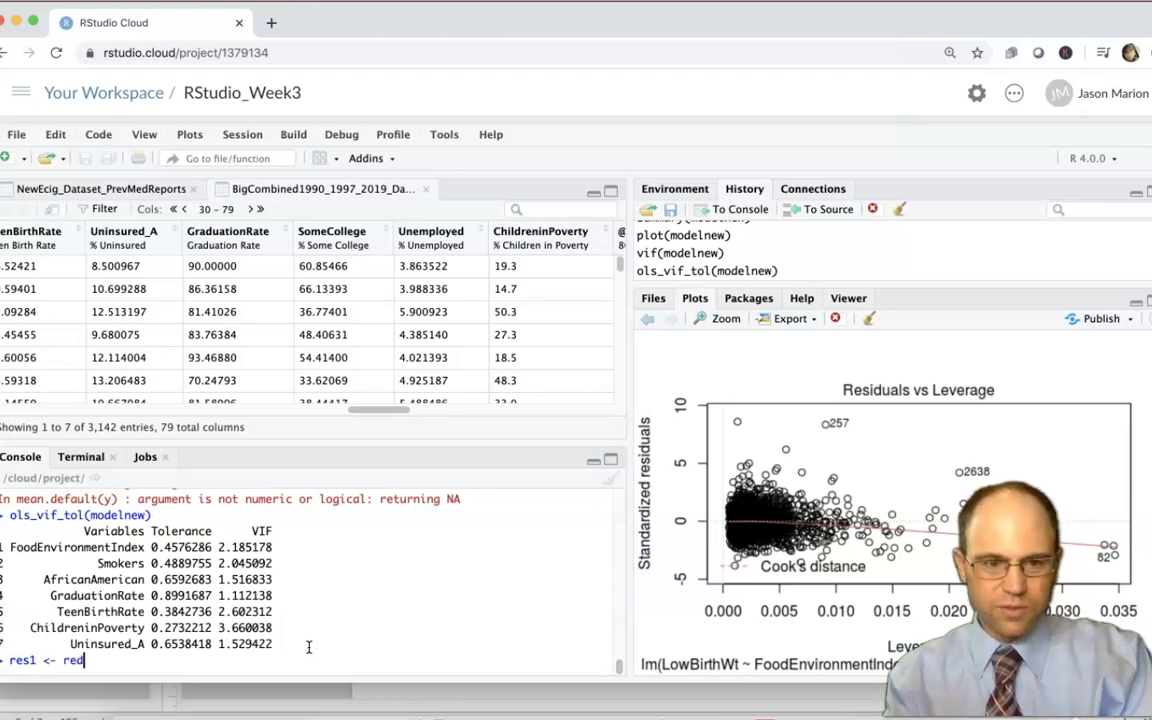
{"action": "type", "text": "iduals(model"}
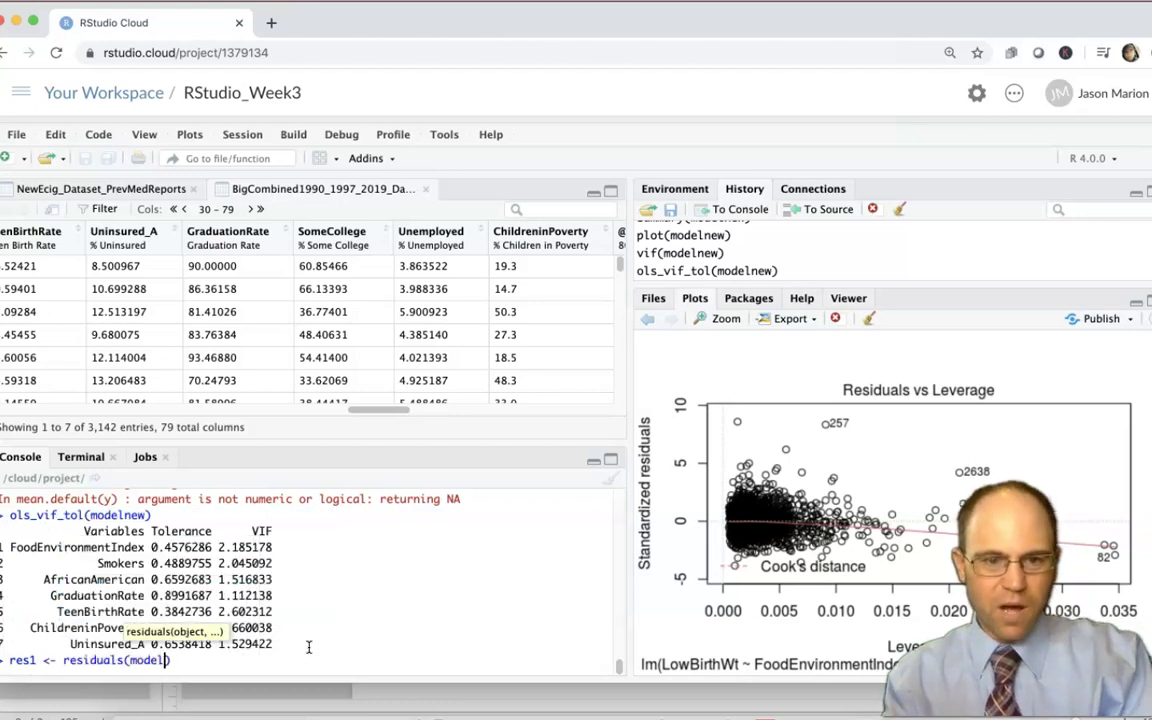
{"action": "type", "text": "new"}
{"action": "key", "text": "Return"}
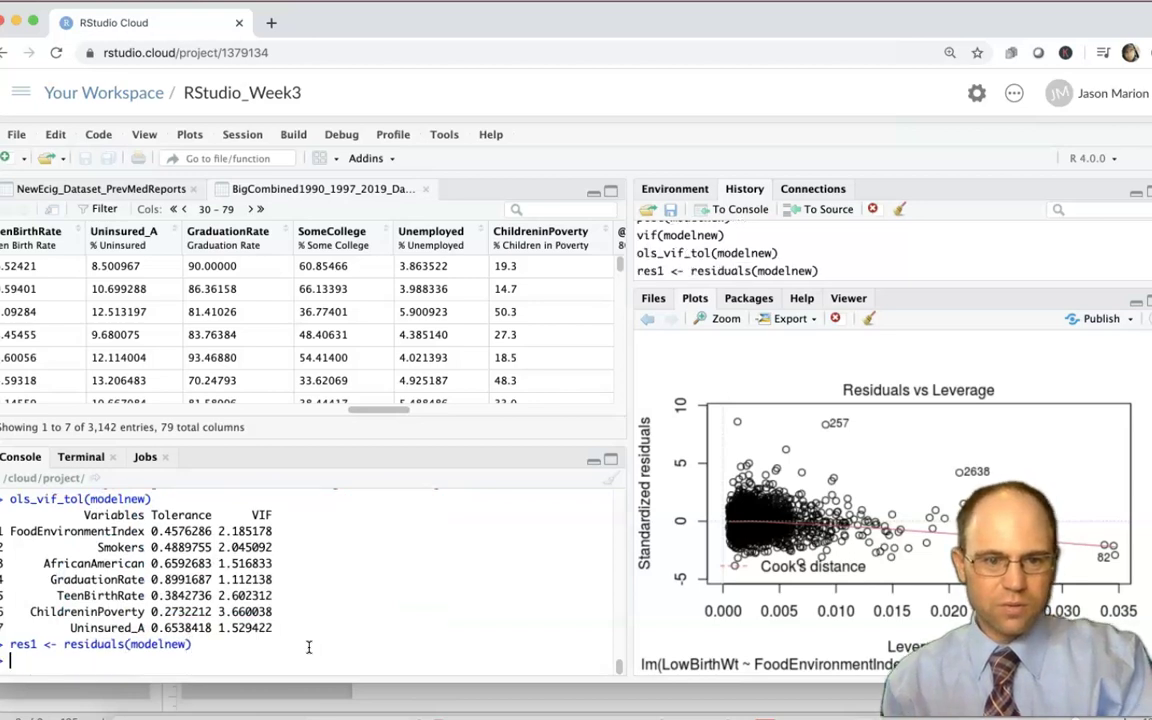
- Run a Shapiro-Wilk normality test on the residuals with shapiro.test(res1)
{"action": "type", "text": "shap"}
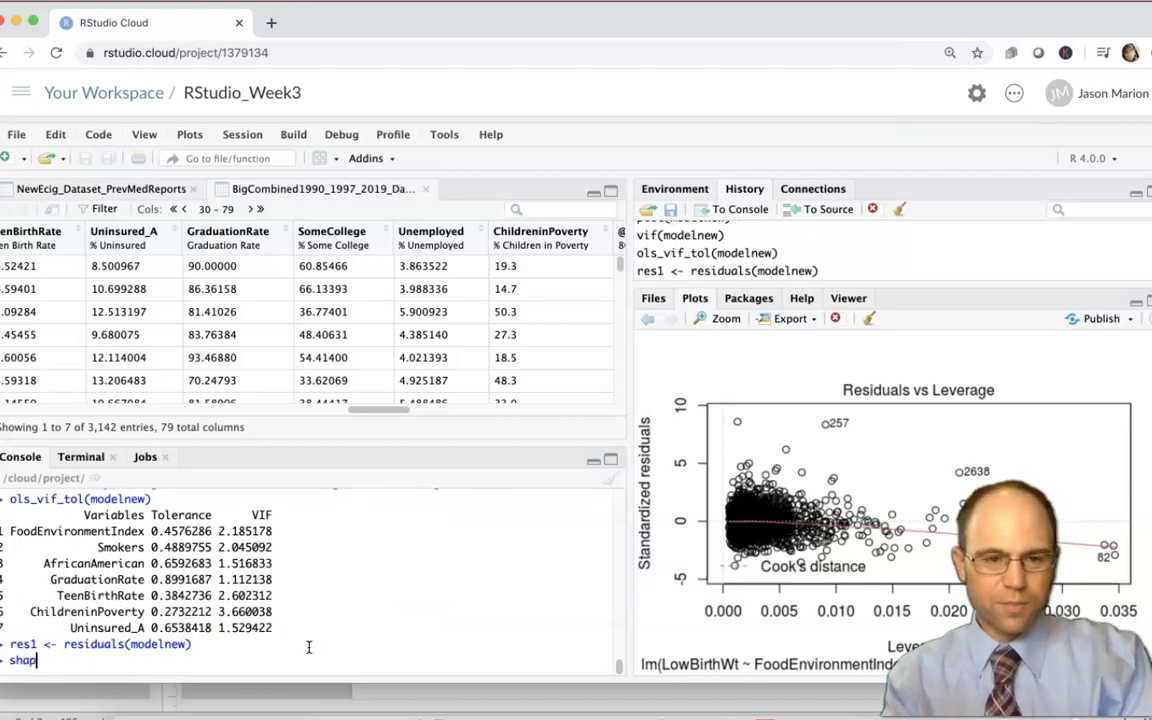
{"action": "type", "text": "iro.test(res1"}
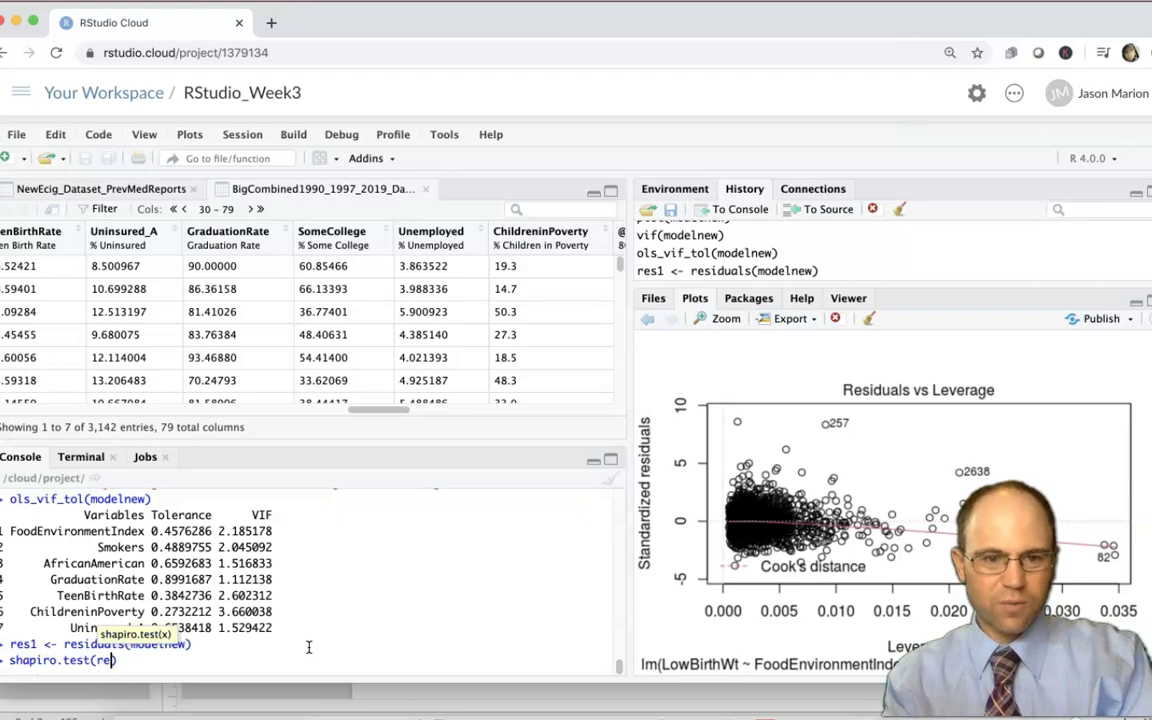
{"action": "key", "text": "Return"}
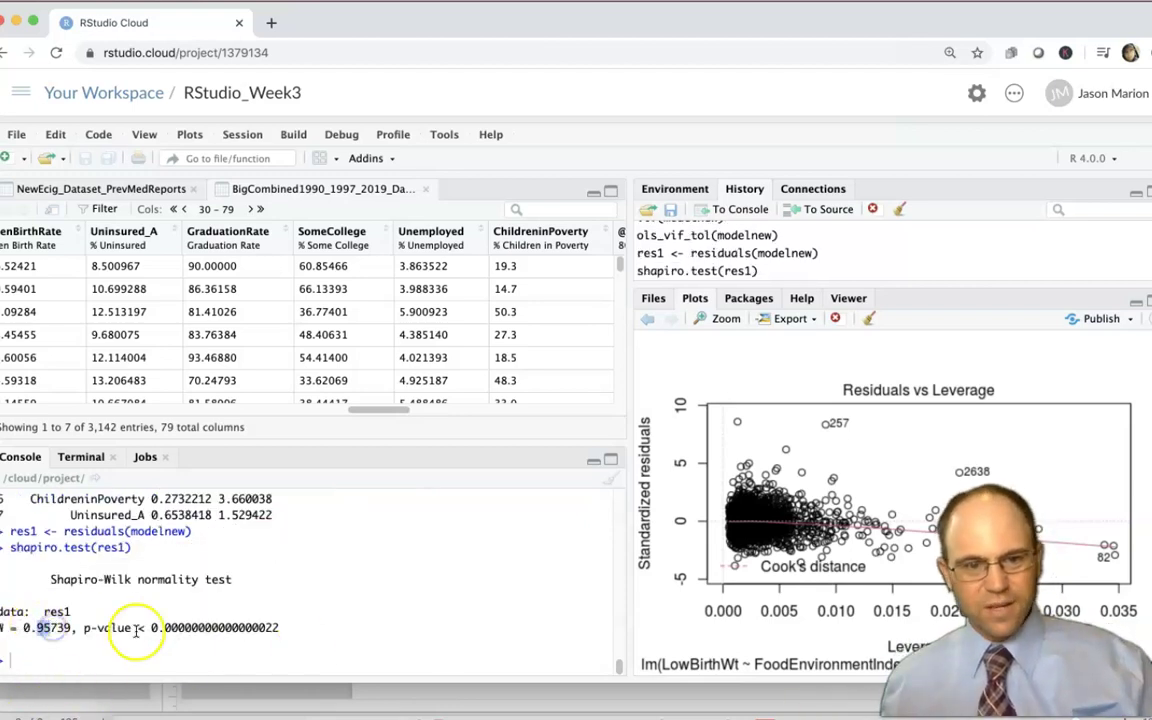
- Examine the p-value and the W statistic in the Shapiro-Wilk test output
{"action": "left_click_drag", "start_coordinate": [84, 628], "coordinate": [290, 632]}
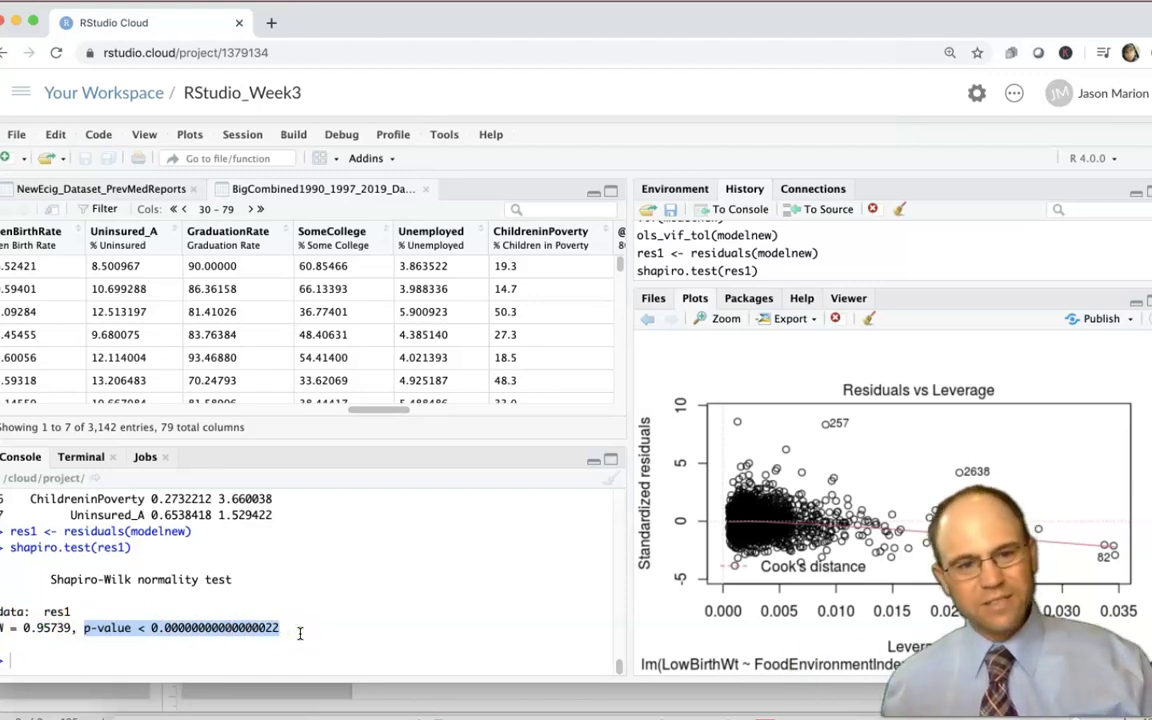
{"action": "left_click_drag", "start_coordinate": [74, 628], "coordinate": [3, 630]}
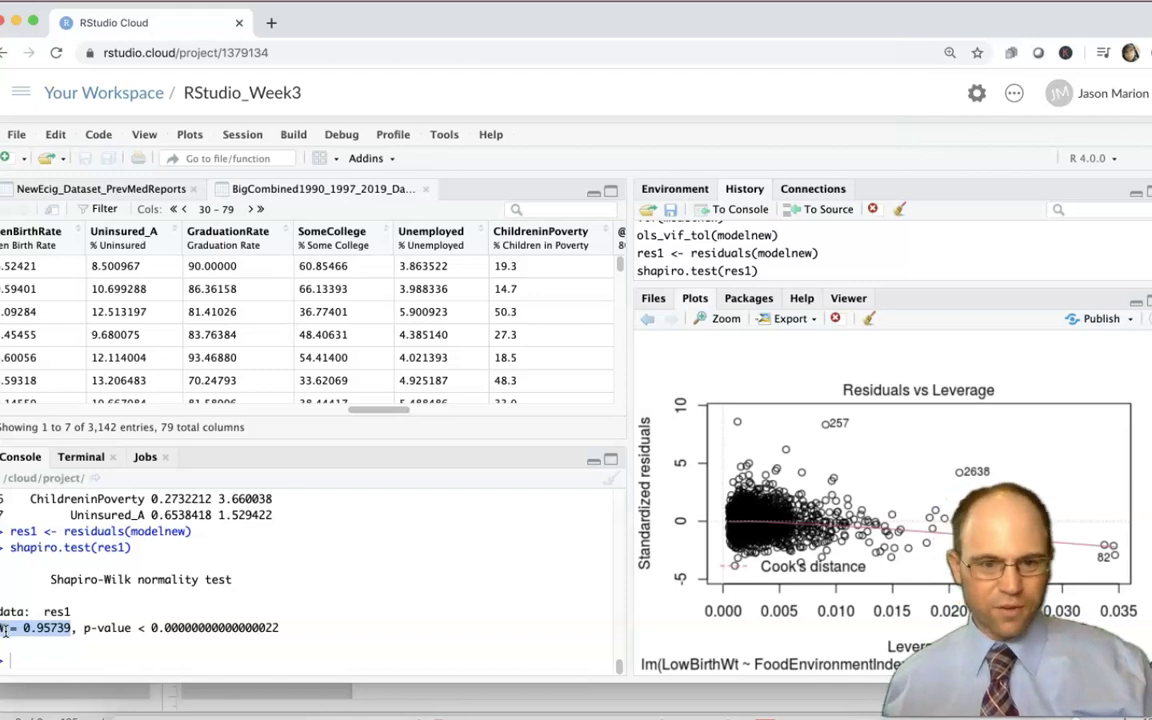
{"action": "left_click", "coordinate": [62, 632]}
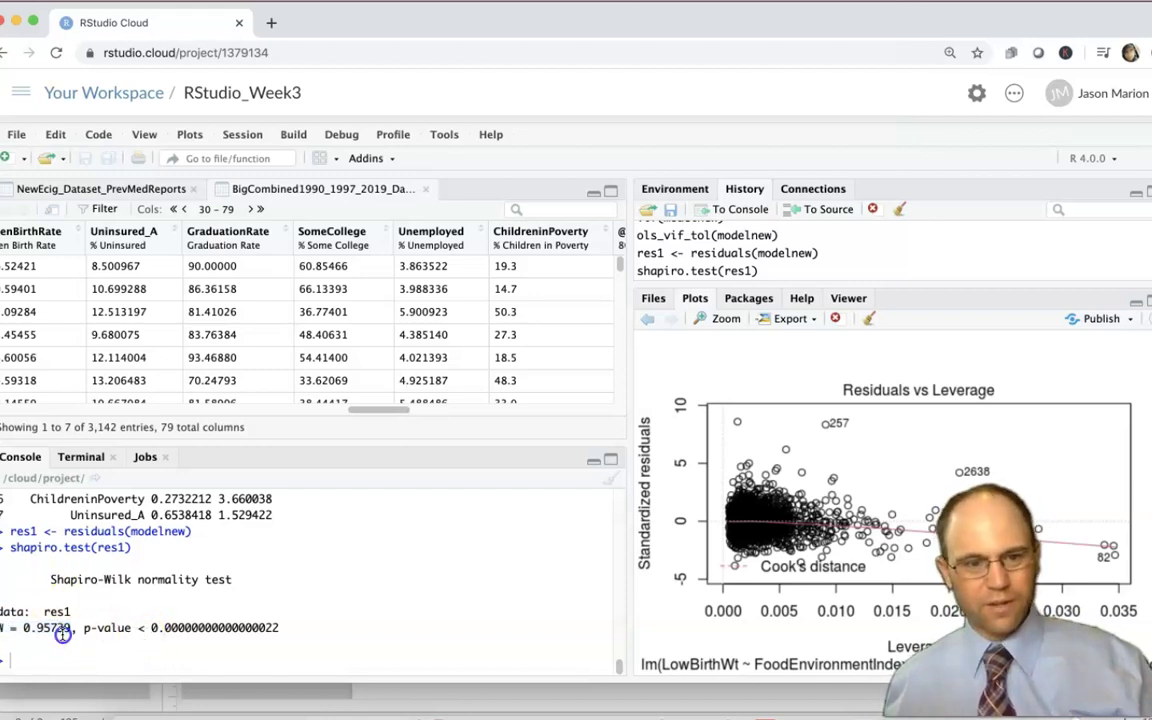
{"action": "left_click_drag", "start_coordinate": [71, 629], "coordinate": [1, 630]}
{"action": "left_click", "coordinate": [26, 630]}
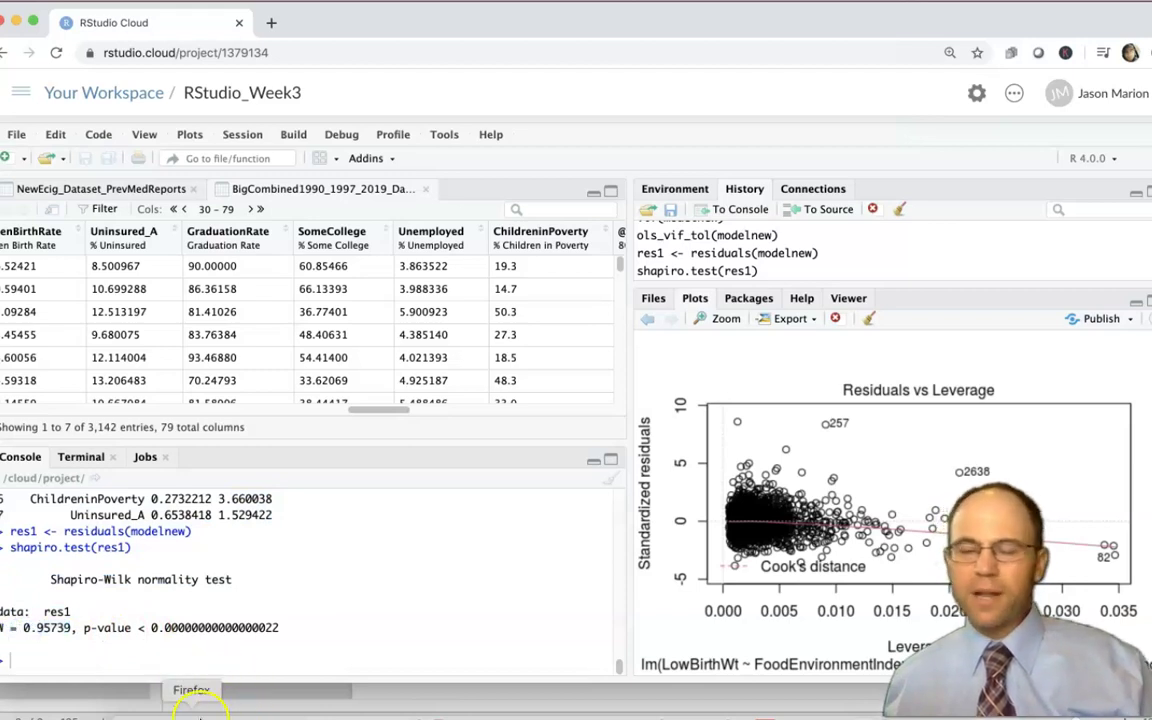
- Review the coefficients table of the model summary in the earlier console output
{"action": "scroll", "coordinate": [257, 591], "scroll_direction": "up", "scroll_amount": 5}
{"action": "scroll", "coordinate": [272, 566], "scroll_direction": "up", "scroll_amount": 10}
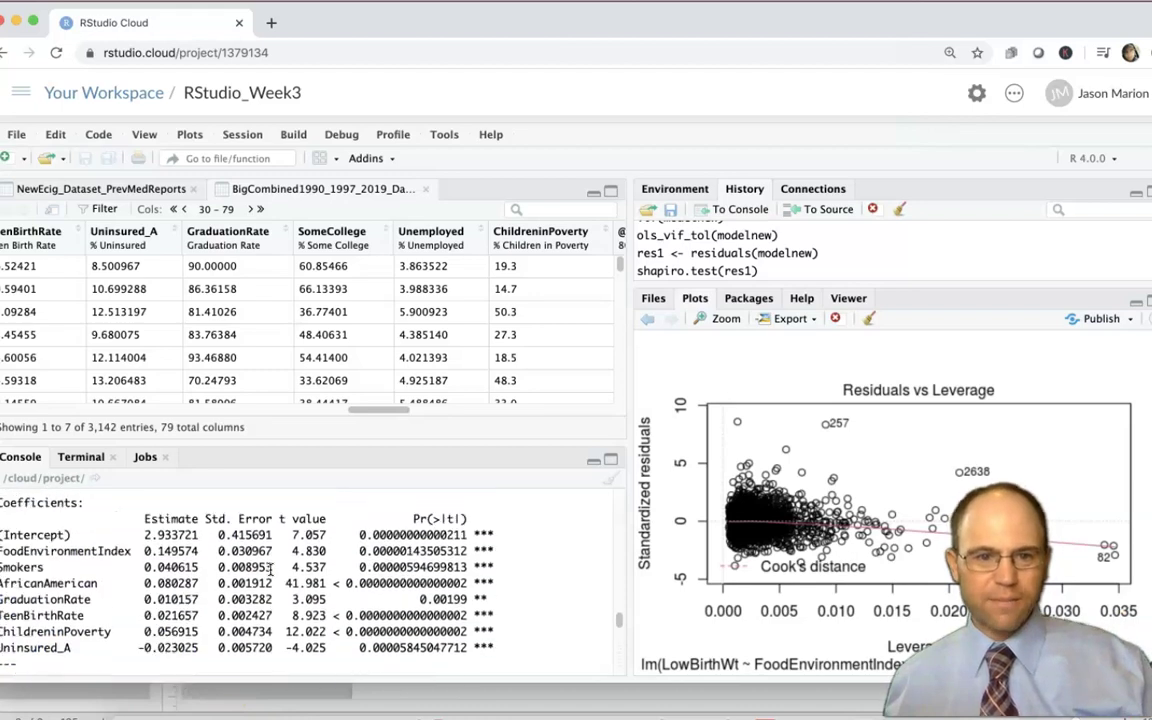
{"action": "scroll", "coordinate": [270, 568], "scroll_direction": "down", "scroll_amount": 1}
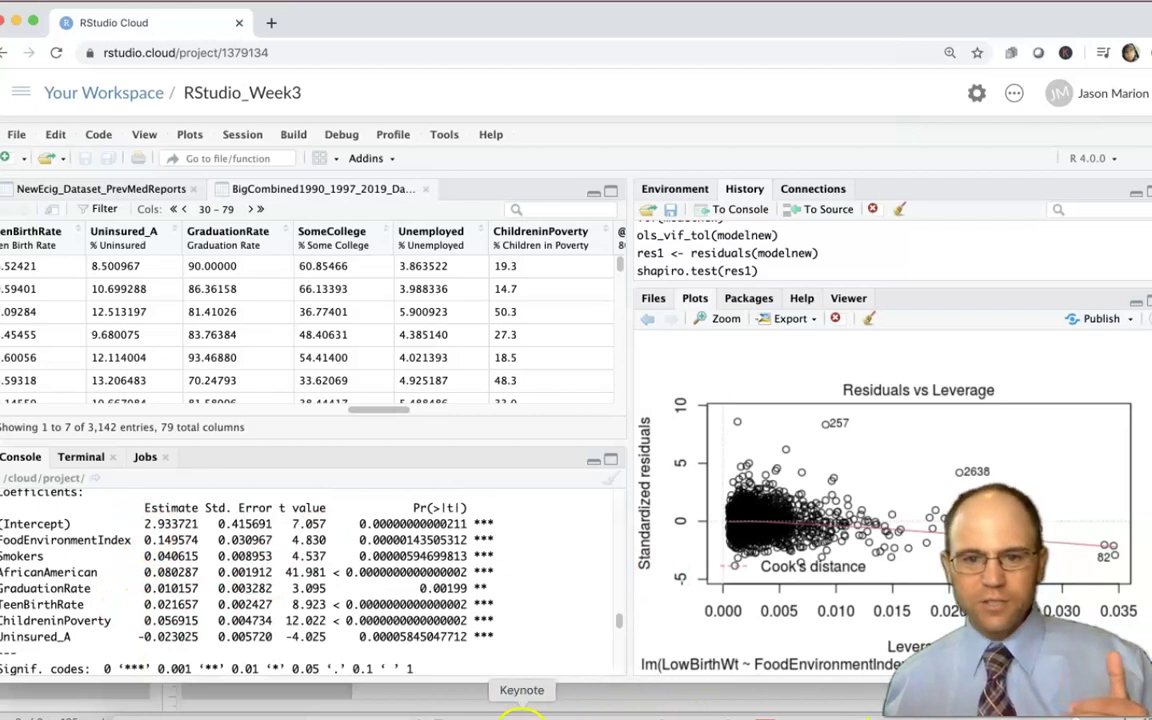
- Switch to the Microsoft Word document and bring Table 2 with the Spearman correlation coefficients into view
{"action": "left_click", "coordinate": [571, 712]}
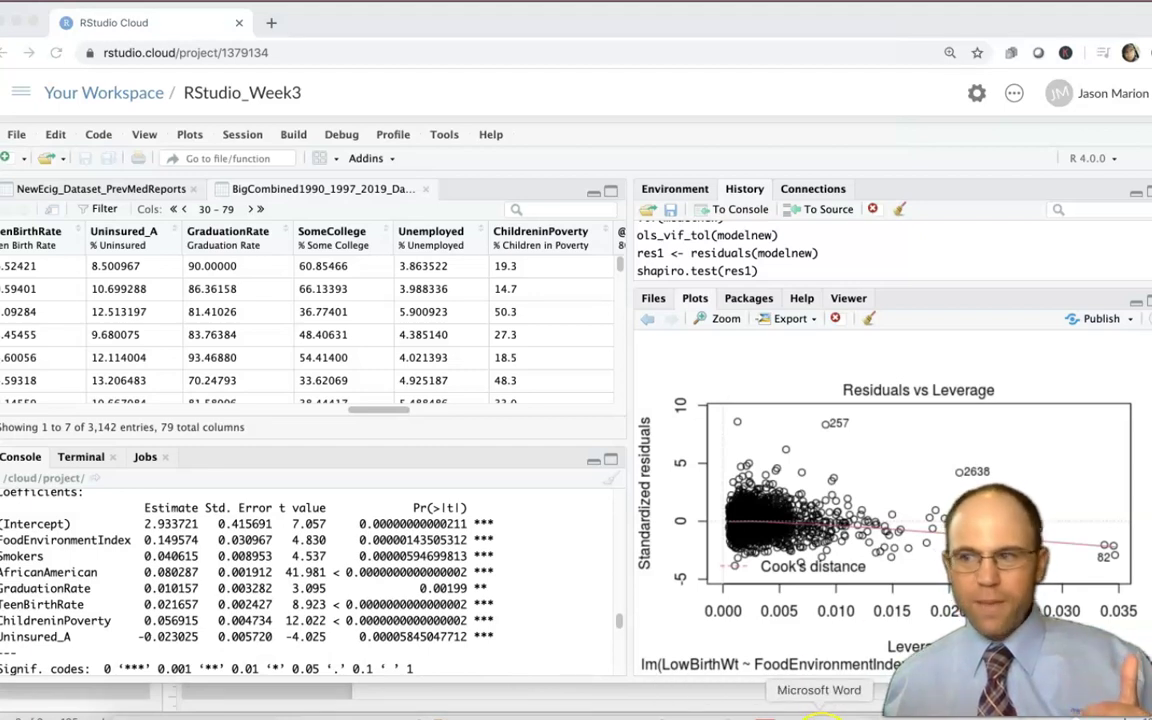
{"action": "left_click", "coordinate": [819, 712]}
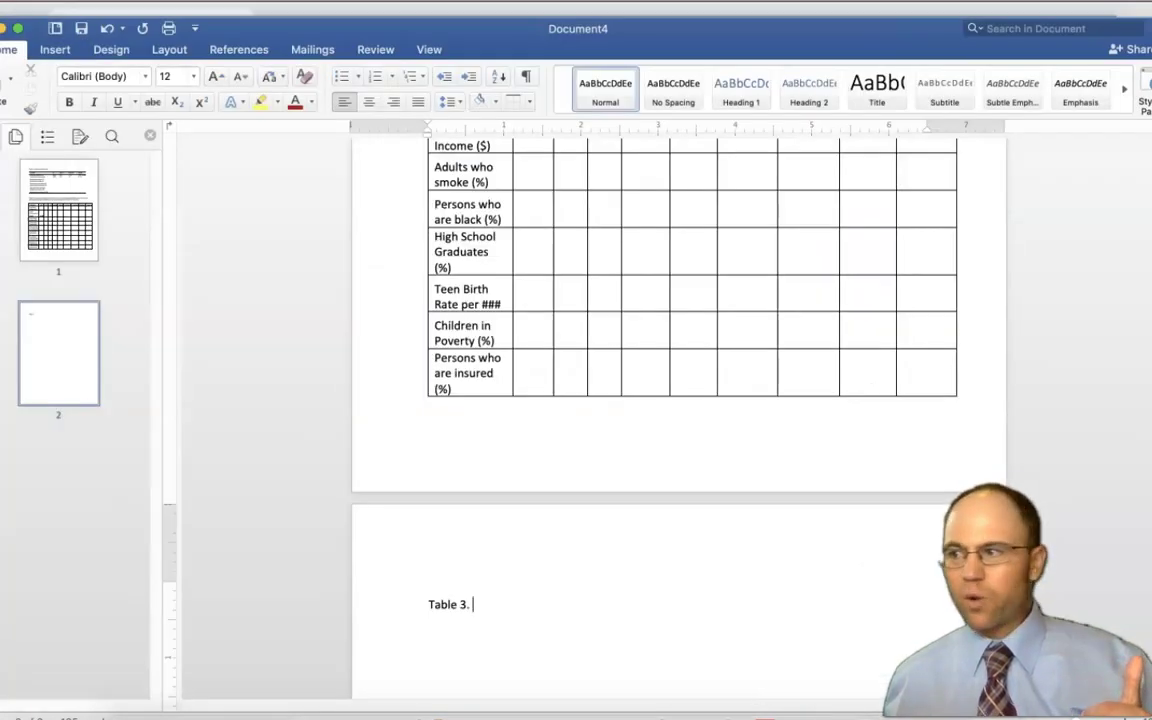
{"action": "scroll", "coordinate": [782, 440], "scroll_direction": "up", "scroll_amount": 5}
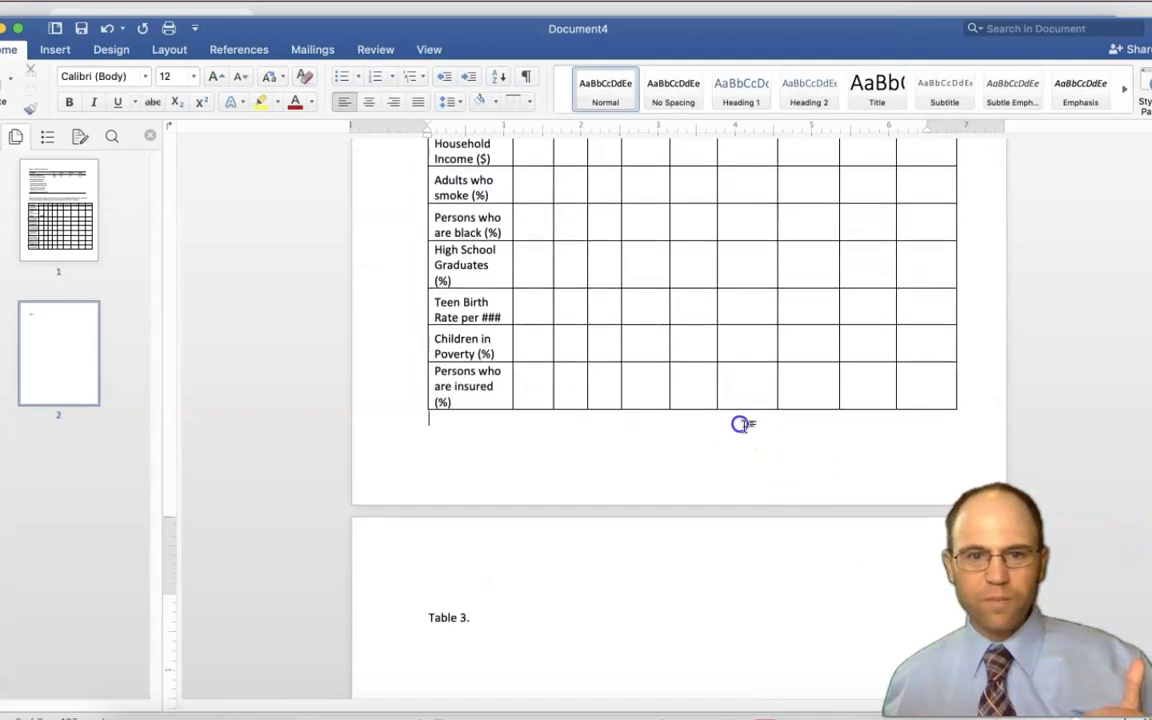
{"action": "scroll", "coordinate": [760, 480], "scroll_direction": "up", "scroll_amount": 4}
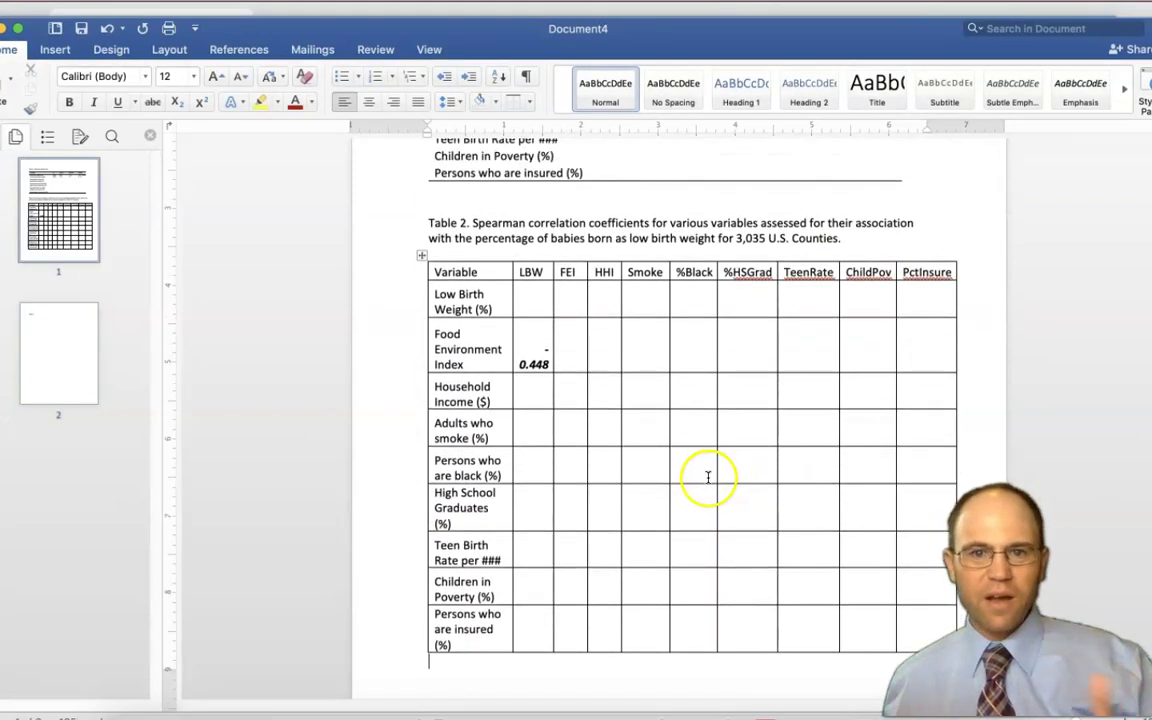
- Highlight the variable labels in Table 2's first column and the grid of correlation cells beside them
{"action": "left_click_drag", "start_coordinate": [489, 280], "coordinate": [473, 637]}
{"action": "left_click", "coordinate": [789, 393]}
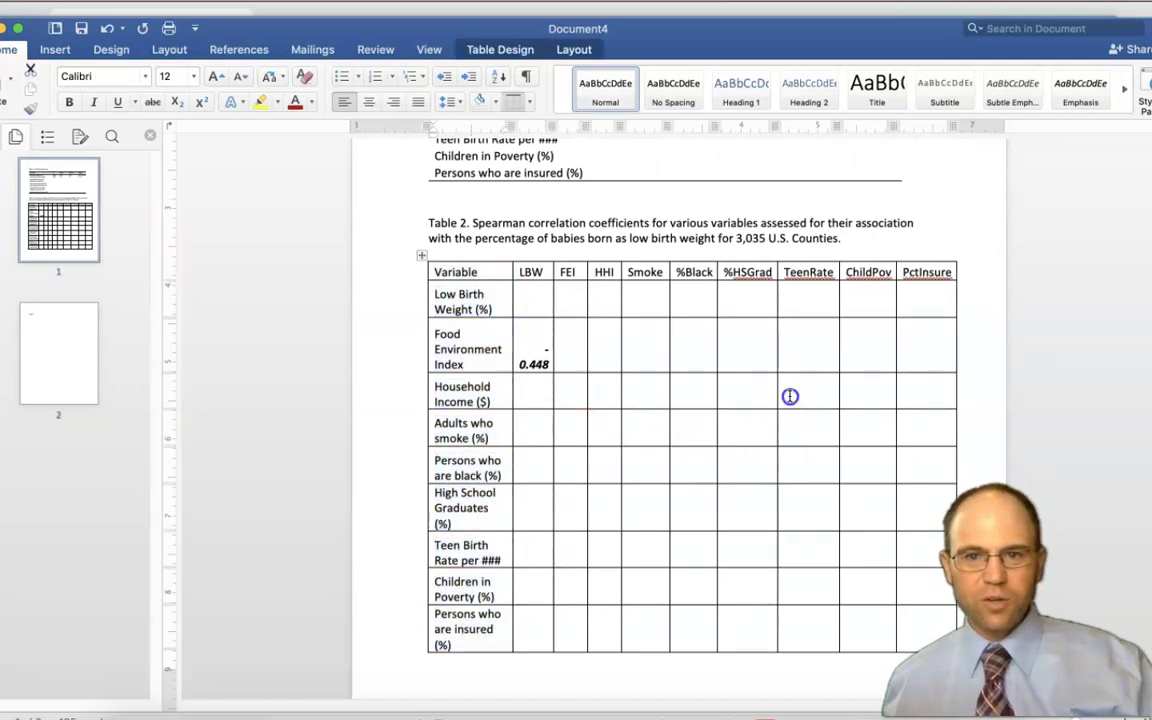
{"action": "left_click", "coordinate": [541, 303]}
{"action": "left_click_drag", "start_coordinate": [541, 303], "coordinate": [916, 629]}
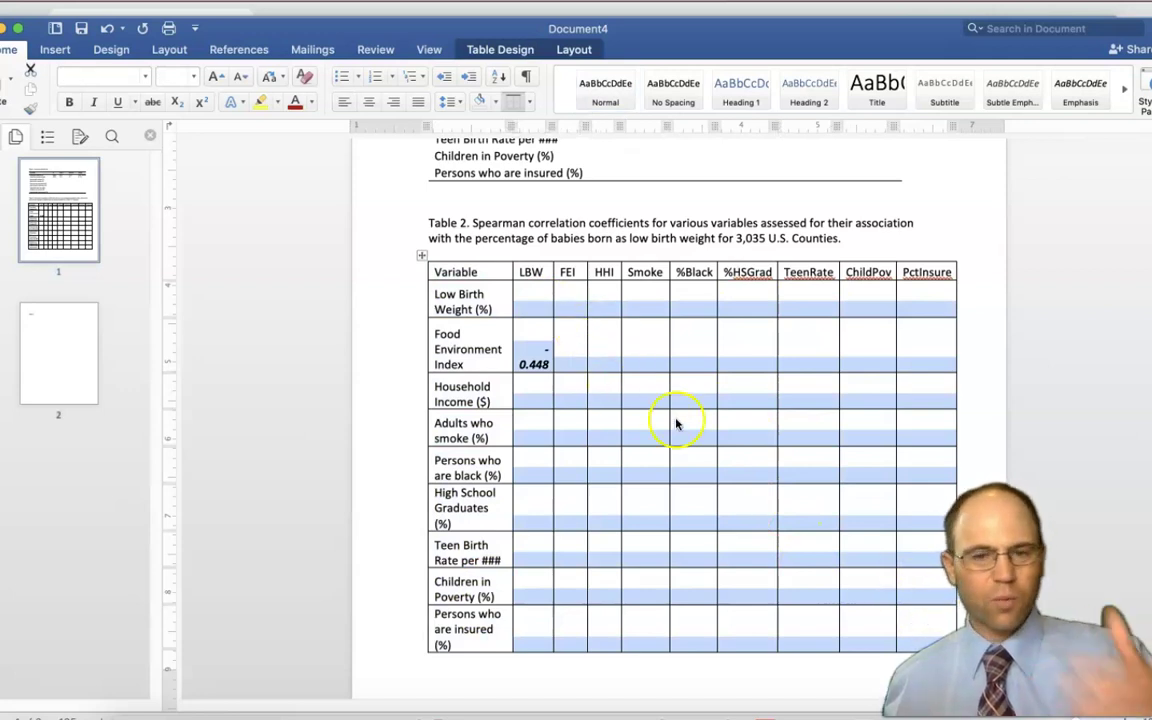
- Widen Table 2's LBW column so -0.448 fits on one line, and select the rows below the header
{"action": "left_click", "coordinate": [557, 347]}
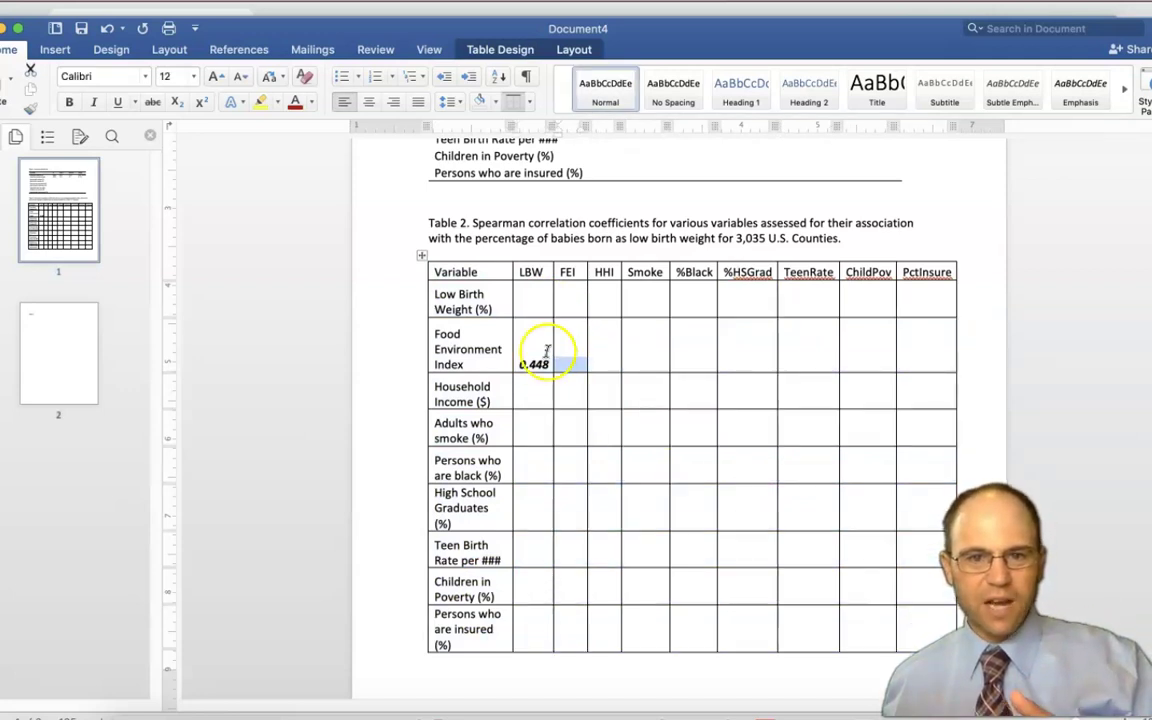
{"action": "left_click", "coordinate": [548, 348]}
{"action": "type", "text": "-"}
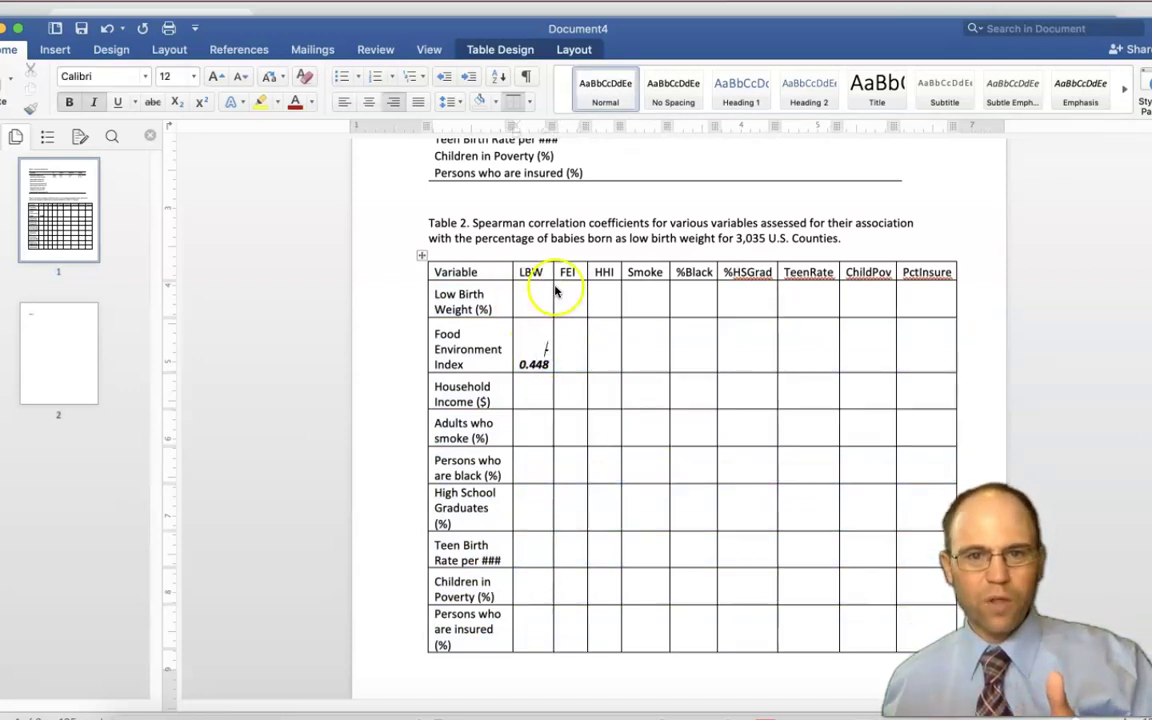
{"action": "left_click_drag", "start_coordinate": [551, 273], "coordinate": [505, 272]}
{"action": "left_click", "coordinate": [428, 265]}
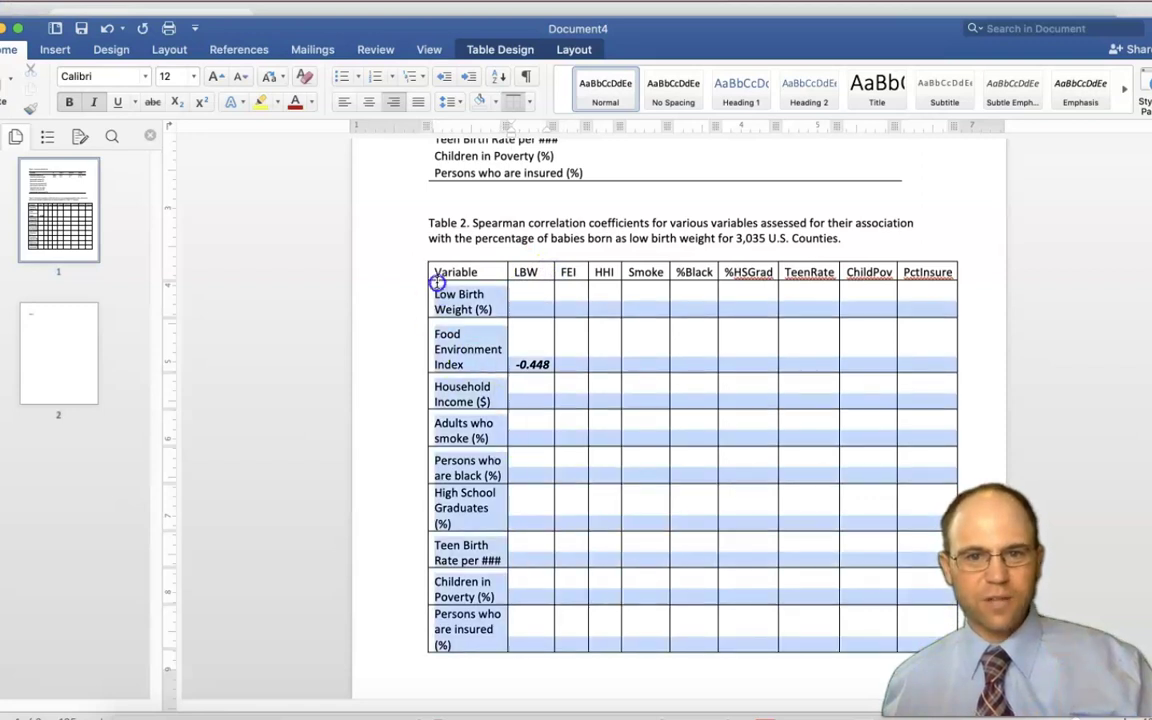
- Set the font size of all text in Table 2, including the header row, to 10
{"action": "left_click", "coordinate": [176, 76]}
{"action": "type", "text": "10"}
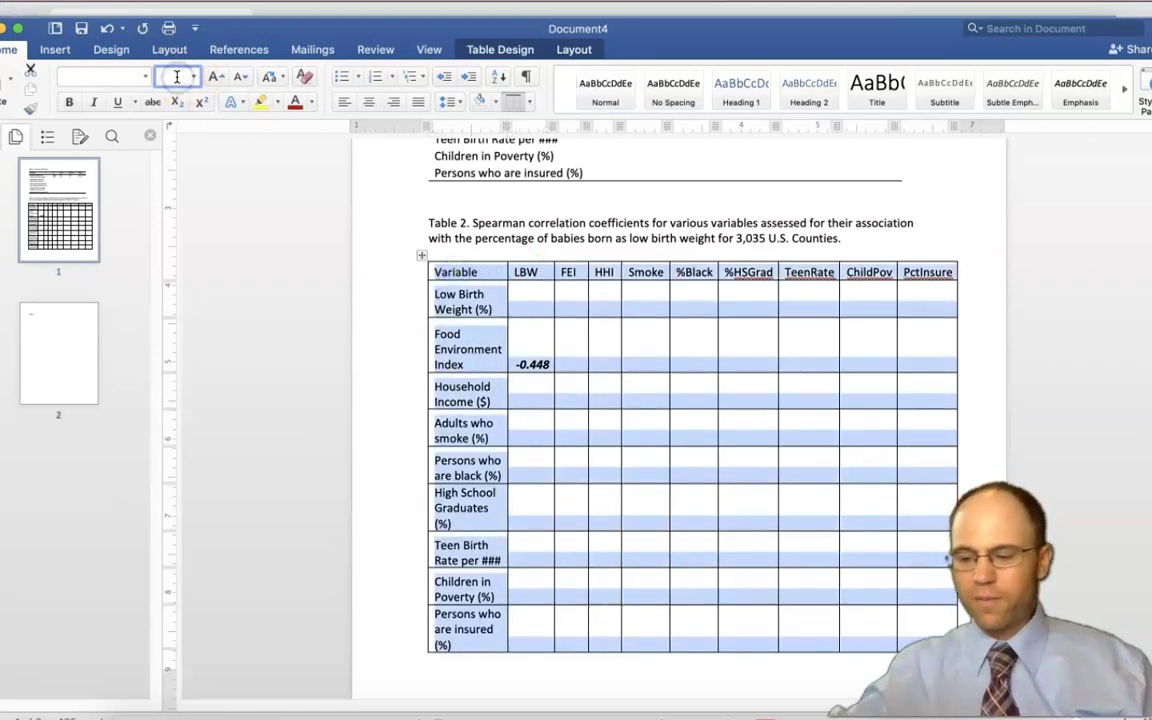
{"action": "key", "text": "Return"}
{"action": "left_click", "coordinate": [551, 400]}
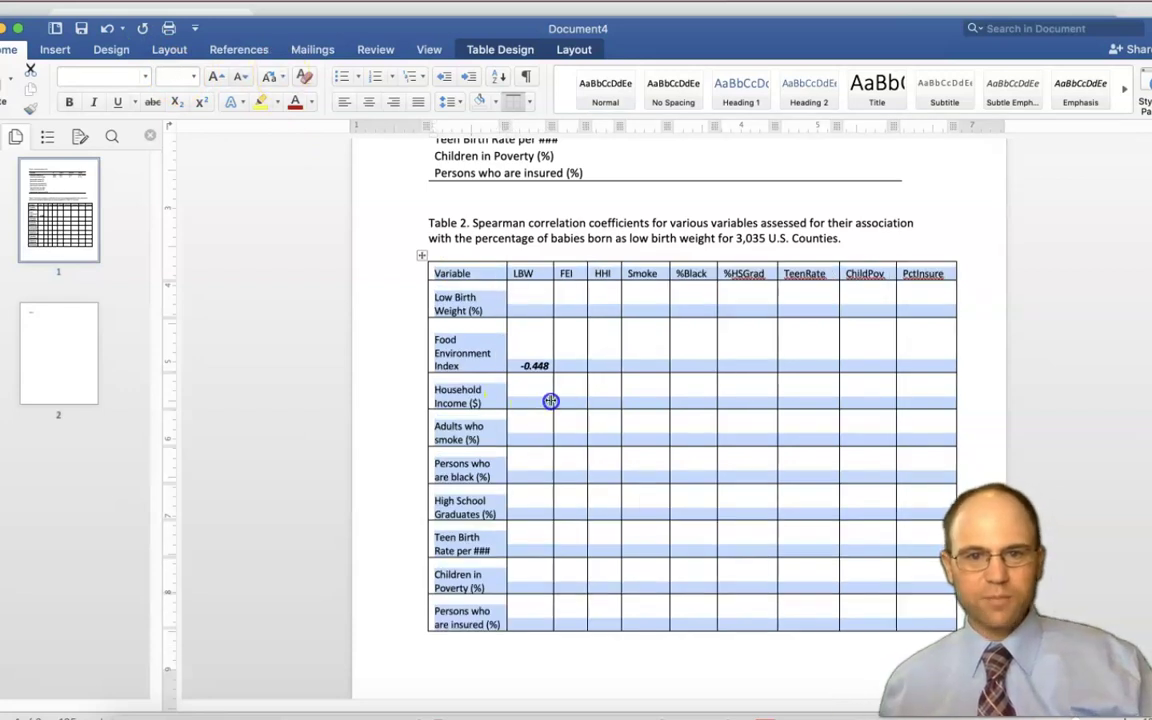
{"action": "left_click", "coordinate": [613, 483]}
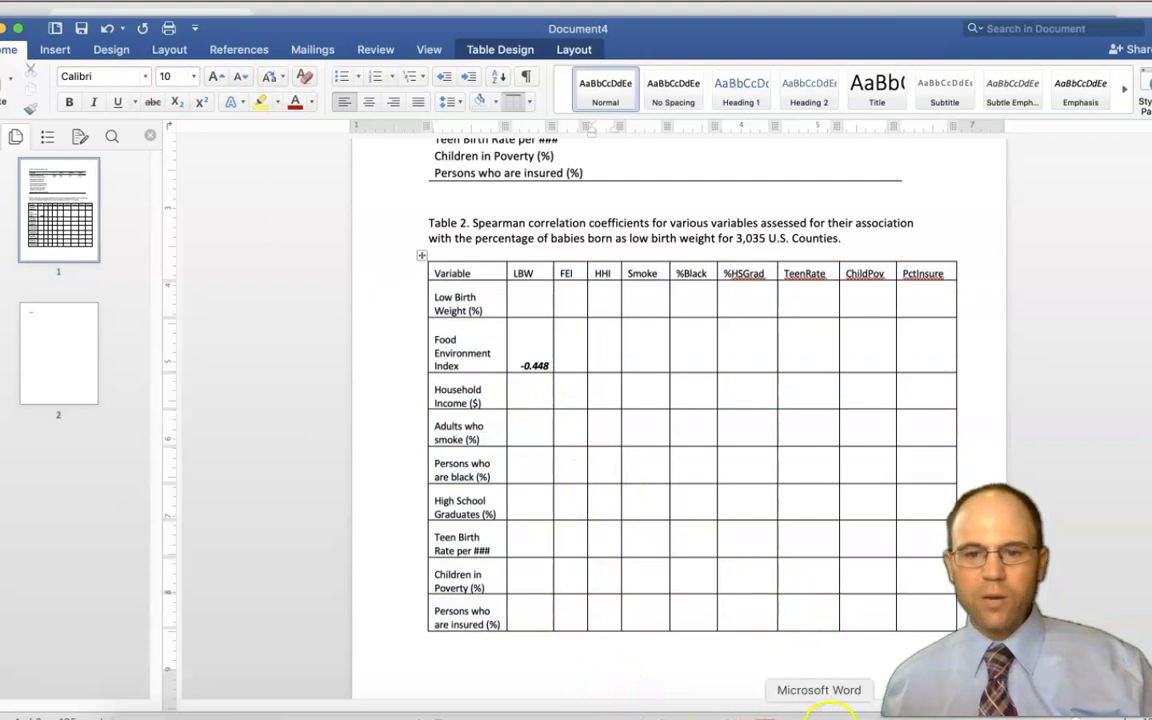
{"action": "left_click", "coordinate": [630, 615]}
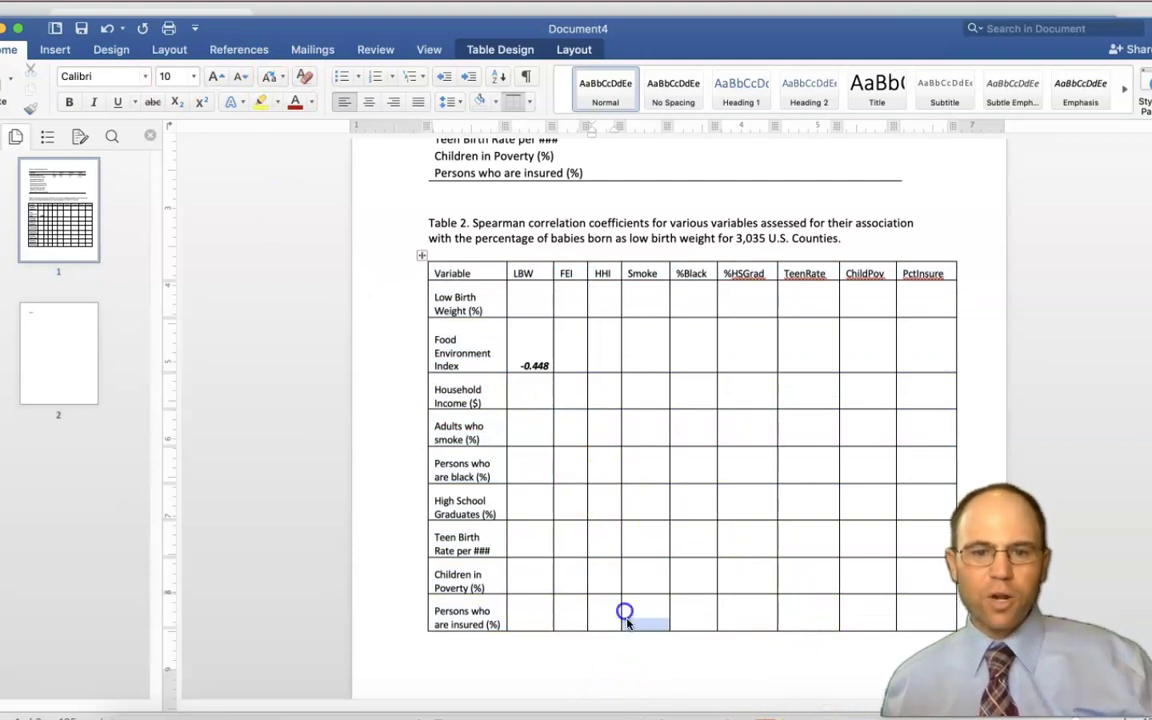
{"action": "scroll", "coordinate": [630, 612], "scroll_direction": "down", "scroll_amount": 5}
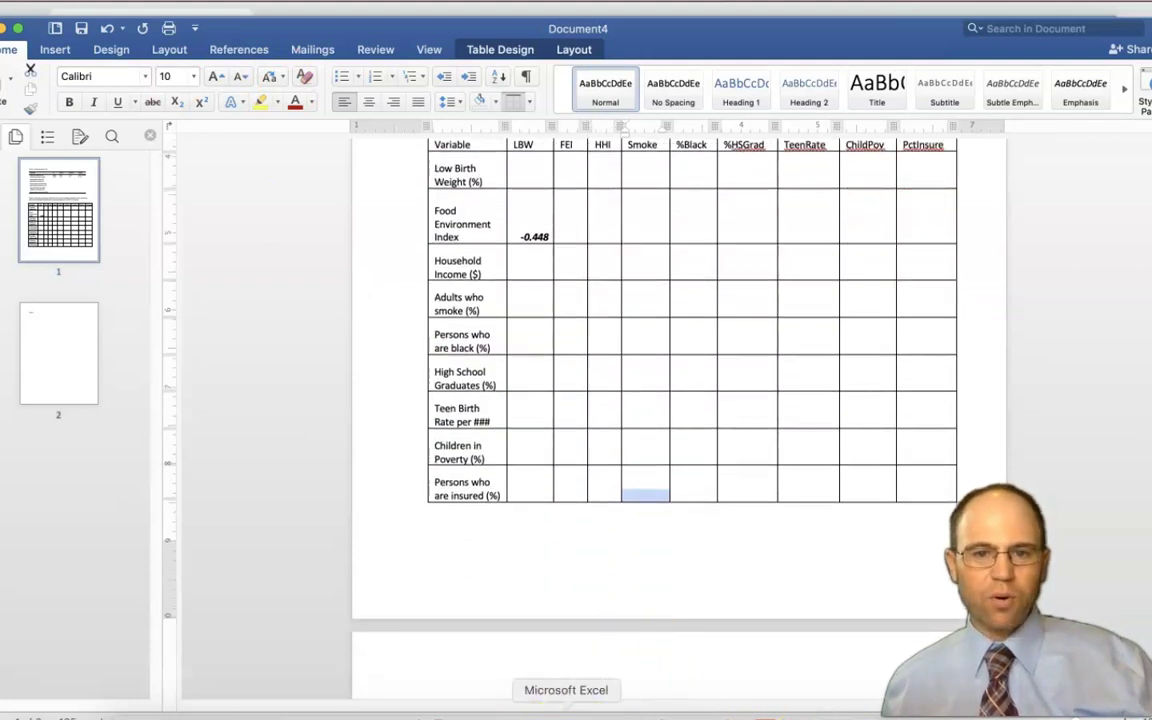
- Switch to RStudio Cloud in Chrome and select the regression coefficients table in the console, from the column headings through Uninsured_A
{"action": "left_click", "coordinate": [566, 712]}
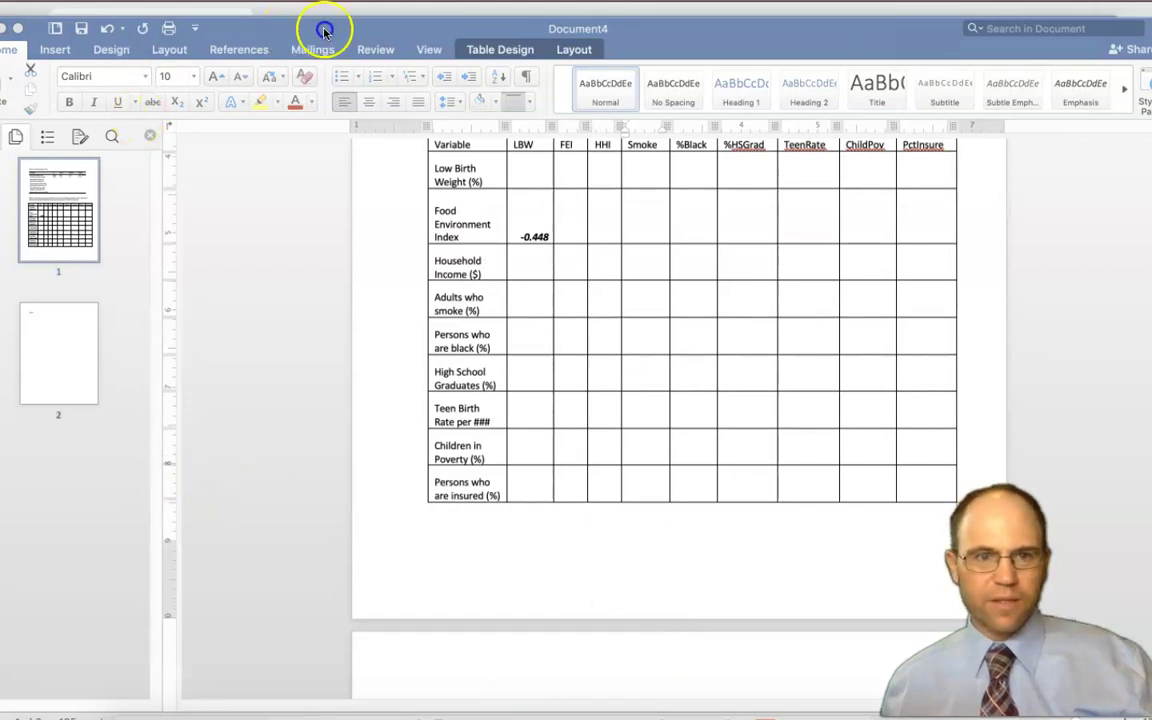
{"action": "left_click", "coordinate": [321, 36]}
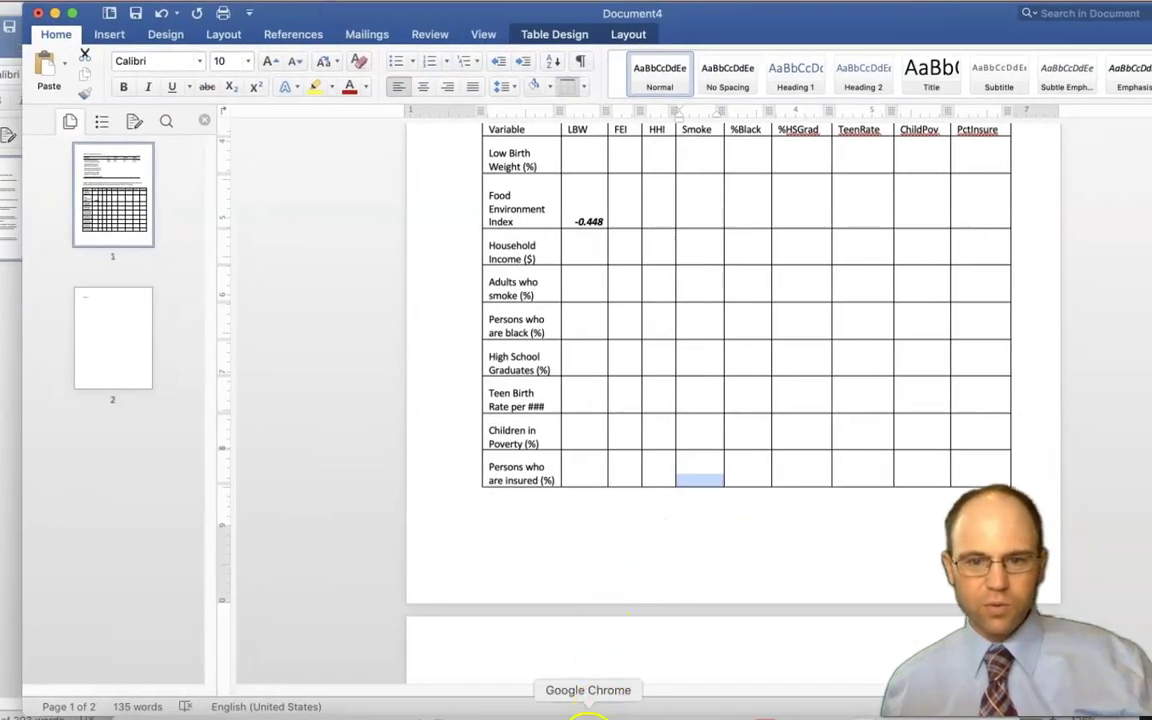
{"action": "left_click", "coordinate": [588, 712]}
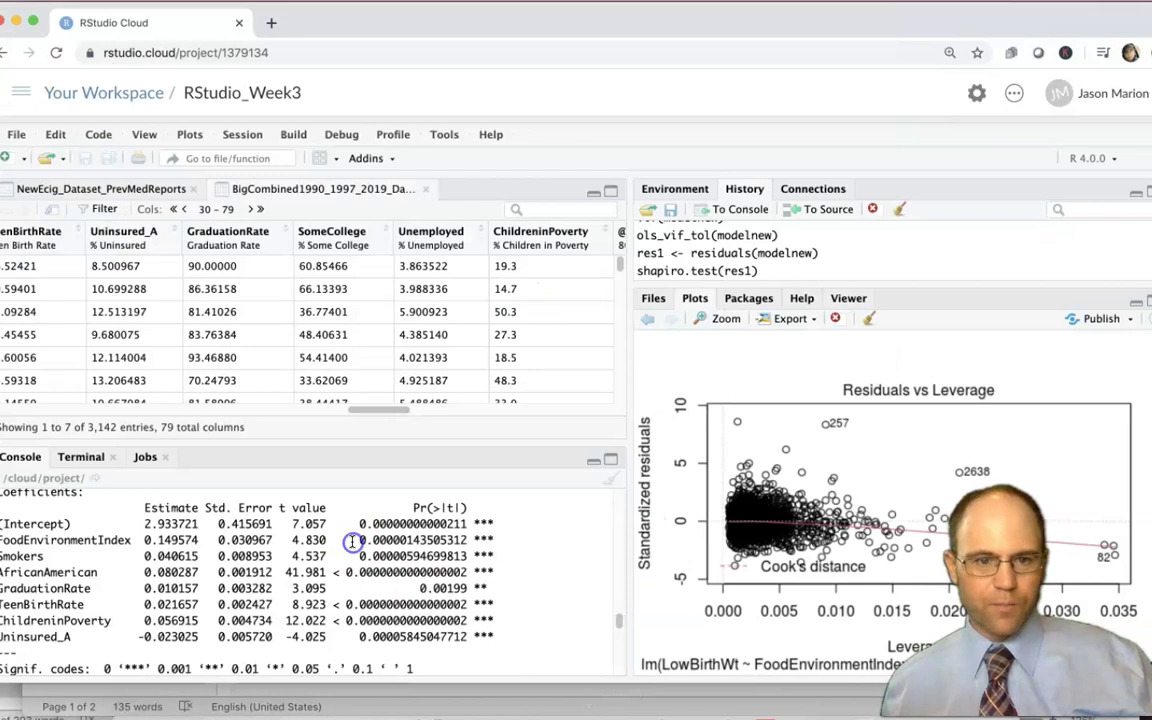
{"action": "scroll", "coordinate": [190, 530], "scroll_direction": "down", "scroll_amount": 1}
{"action": "scroll", "coordinate": [193, 530], "scroll_direction": "up", "scroll_amount": 2}
{"action": "left_click_drag", "start_coordinate": [500, 655], "coordinate": [2, 520]}
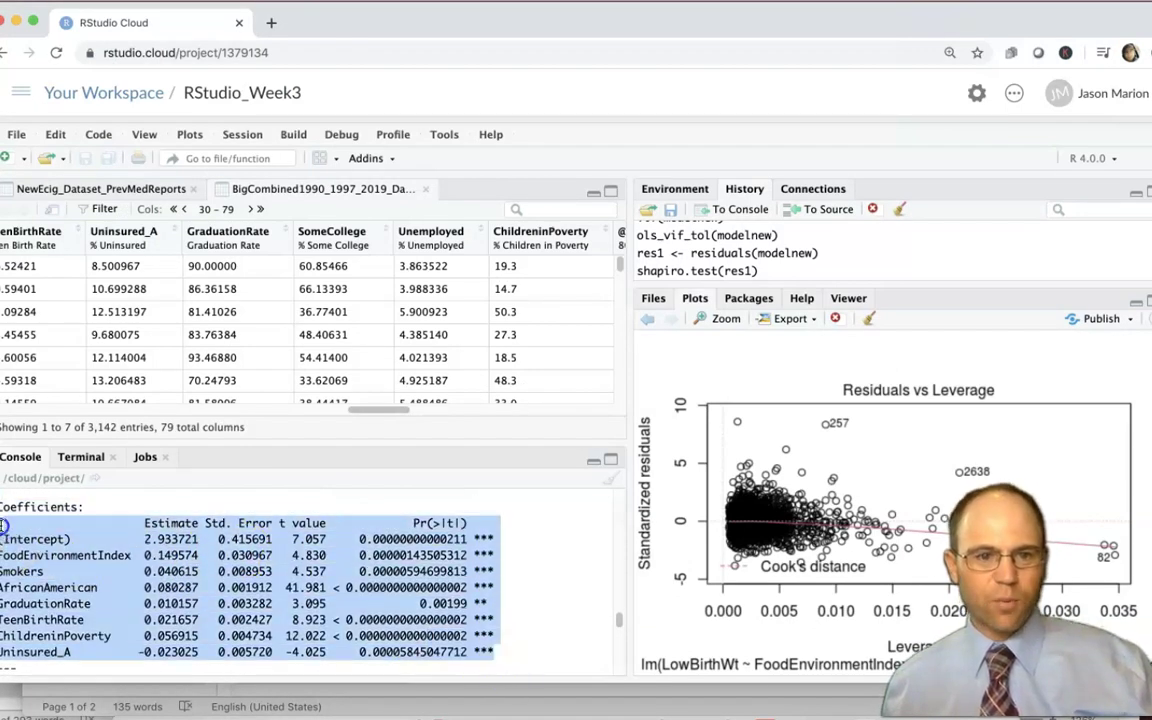
- Switch to the Excel workbook and place its window so the coefficient estimates in the R console remain visible beside it
{"action": "key", "text": "super+Tab"}
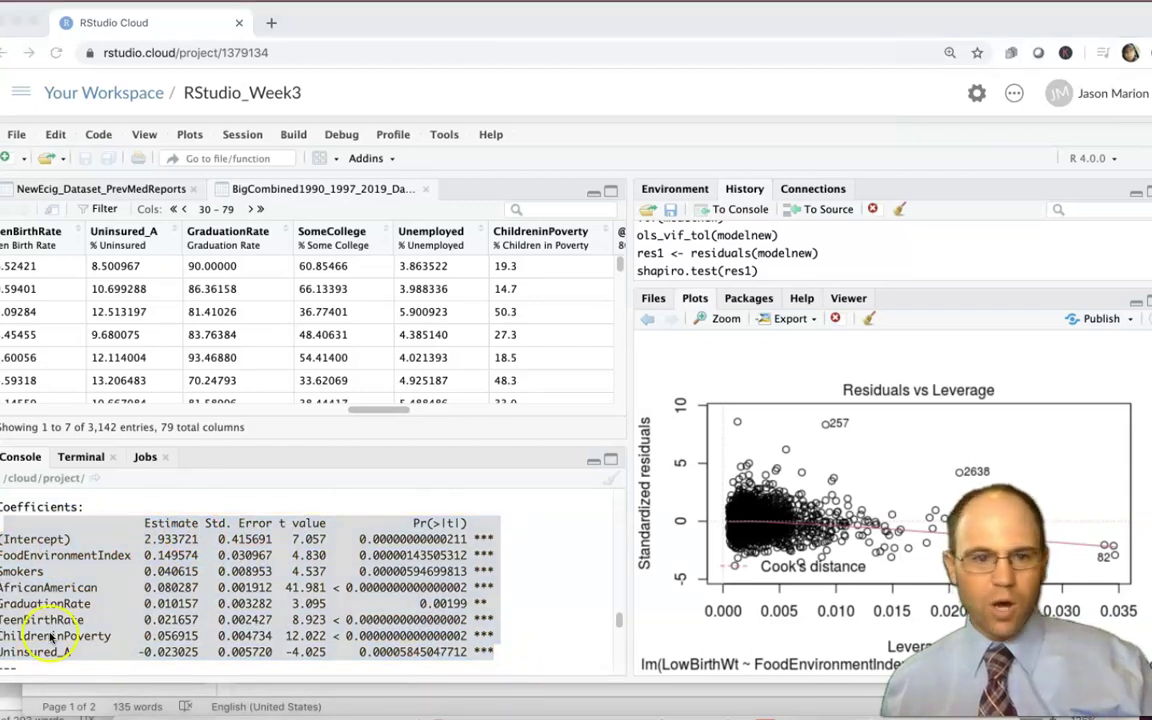
{"action": "key", "text": "super+Tab"}
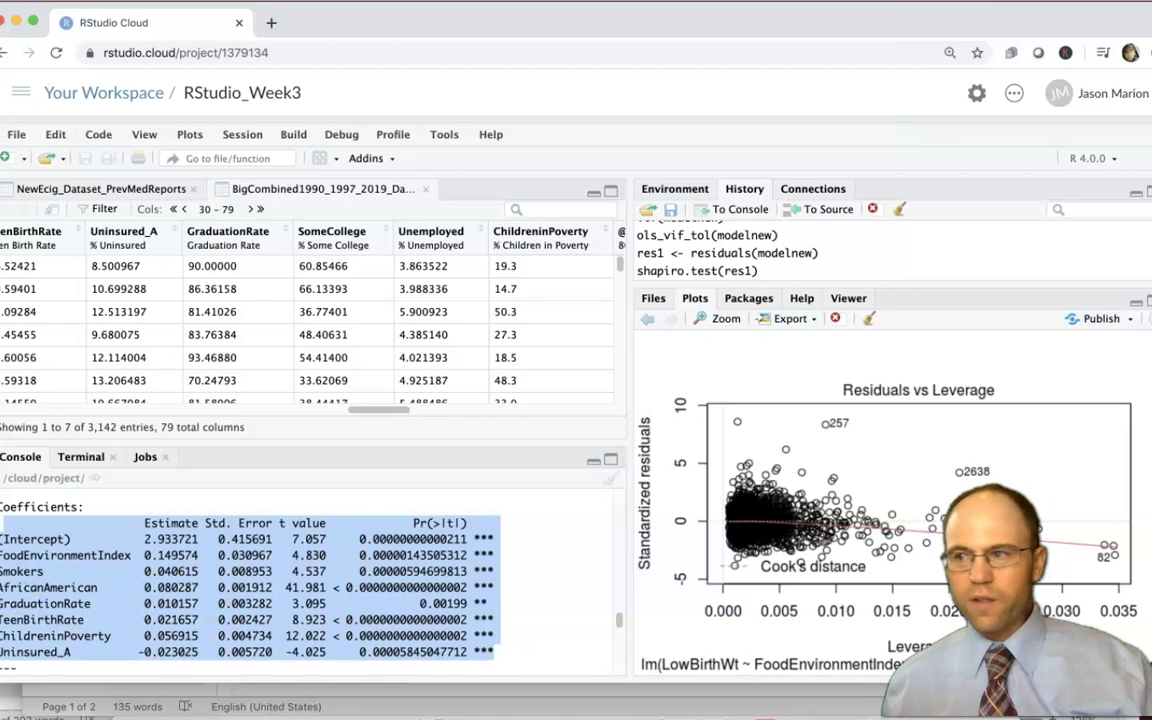
{"action": "key", "text": "super+Tab"}
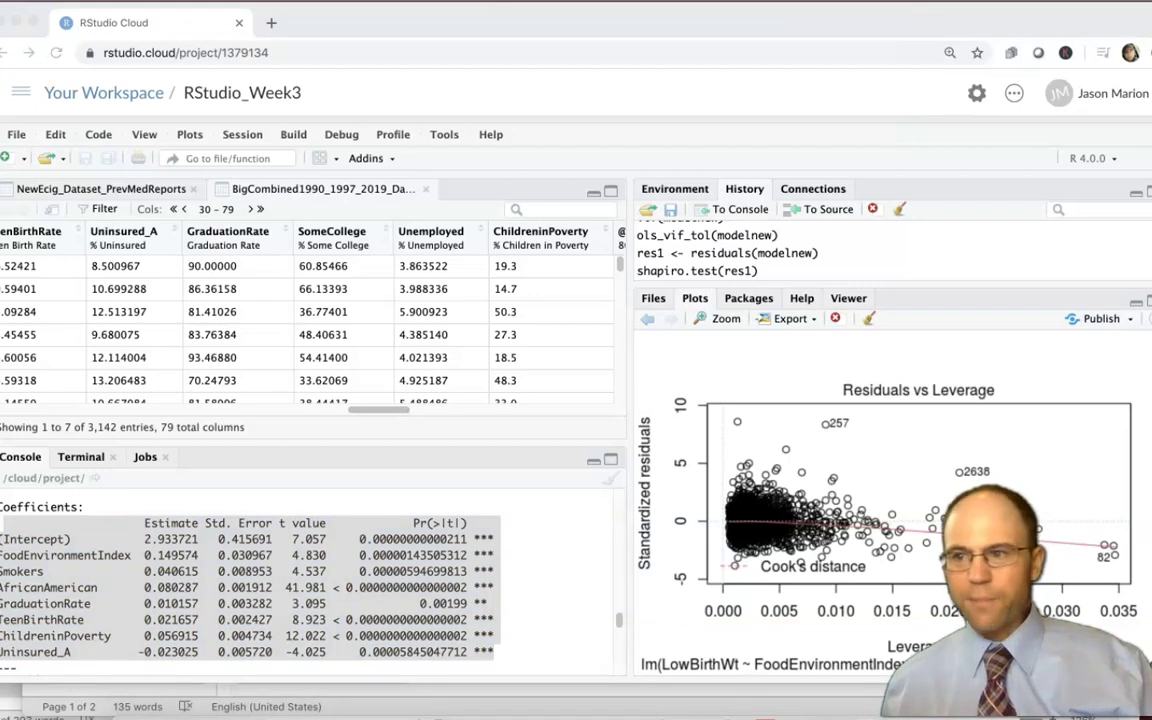
{"action": "left_click_drag", "start_coordinate": [1150, 150], "coordinate": [831, 83]}
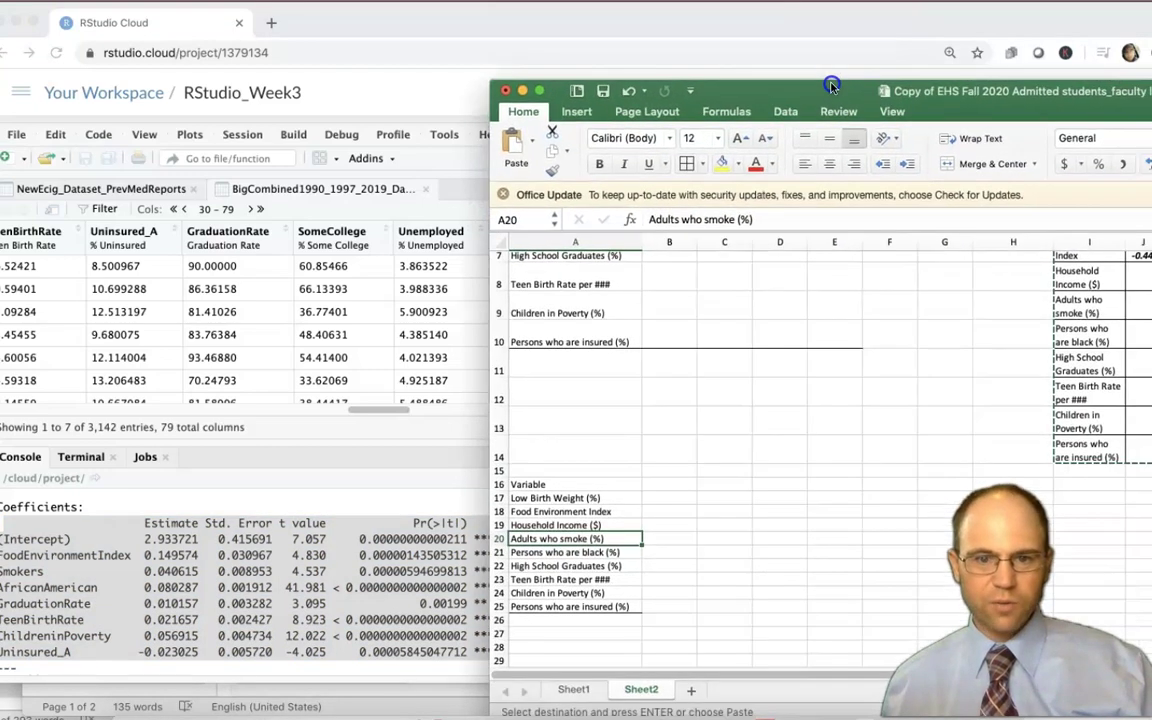
- Delete the Household Income ($) row from the lower variable list on Sheet2
{"action": "left_click", "coordinate": [498, 525]}
{"action": "right_click", "coordinate": [499, 522]}
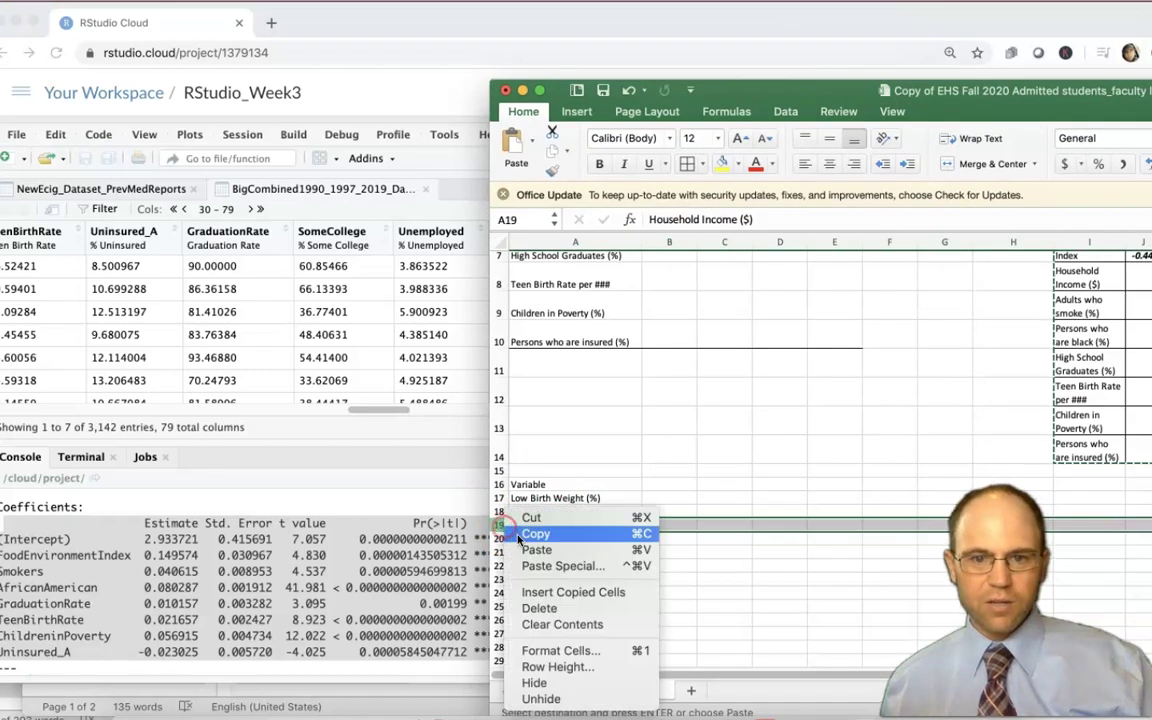
{"action": "left_click", "coordinate": [539, 608]}
{"action": "left_click", "coordinate": [679, 573]}
- Enter b in B16 beside the Variable header and set the cell's font to Symbol to show β
{"action": "left_click", "coordinate": [527, 484]}
{"action": "left_click", "coordinate": [653, 484]}
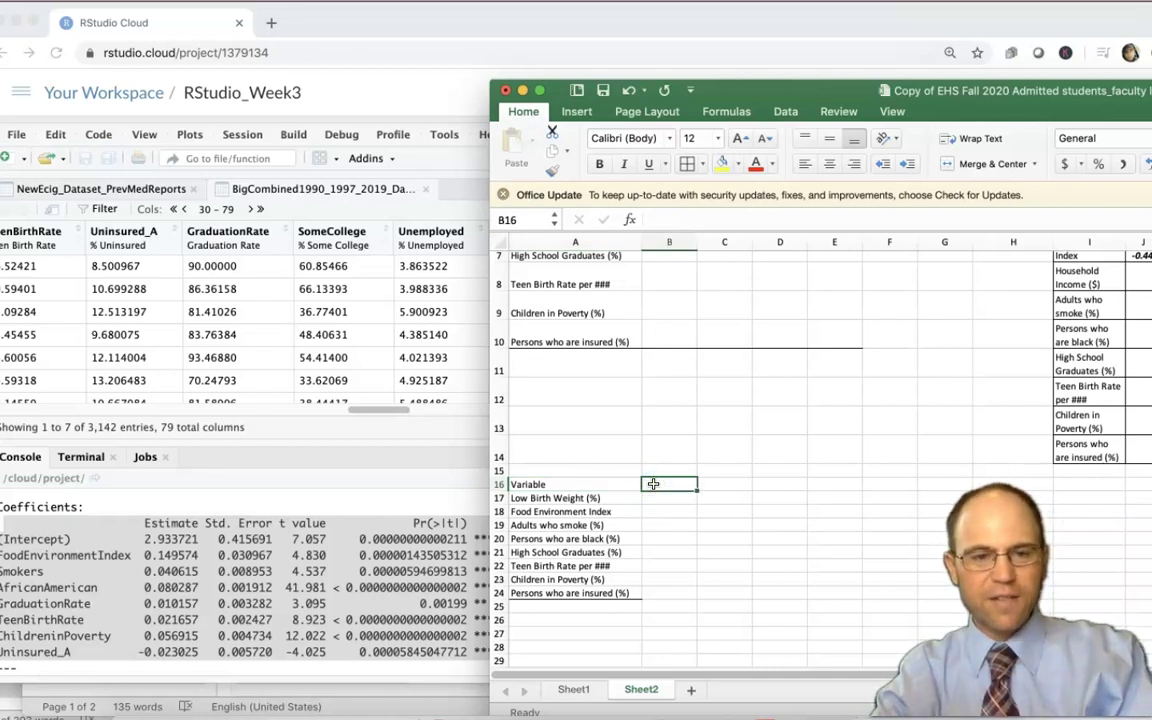
{"action": "type", "text": "Coeff"}
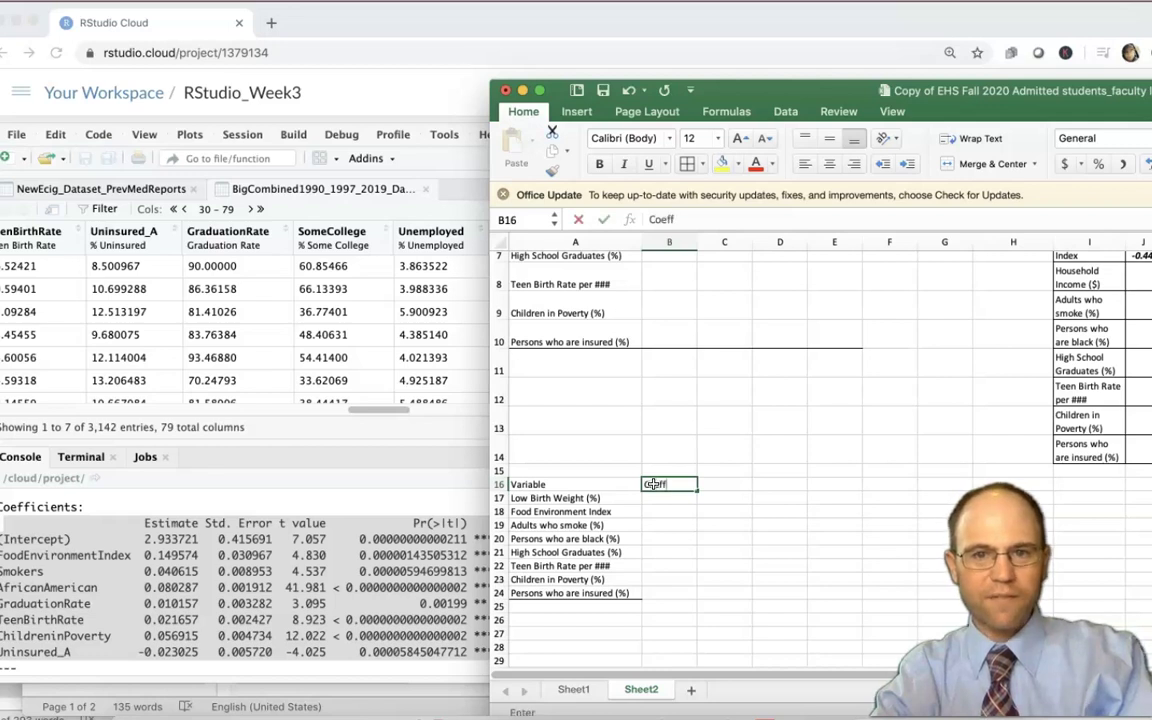
{"action": "type", "text": "B"}
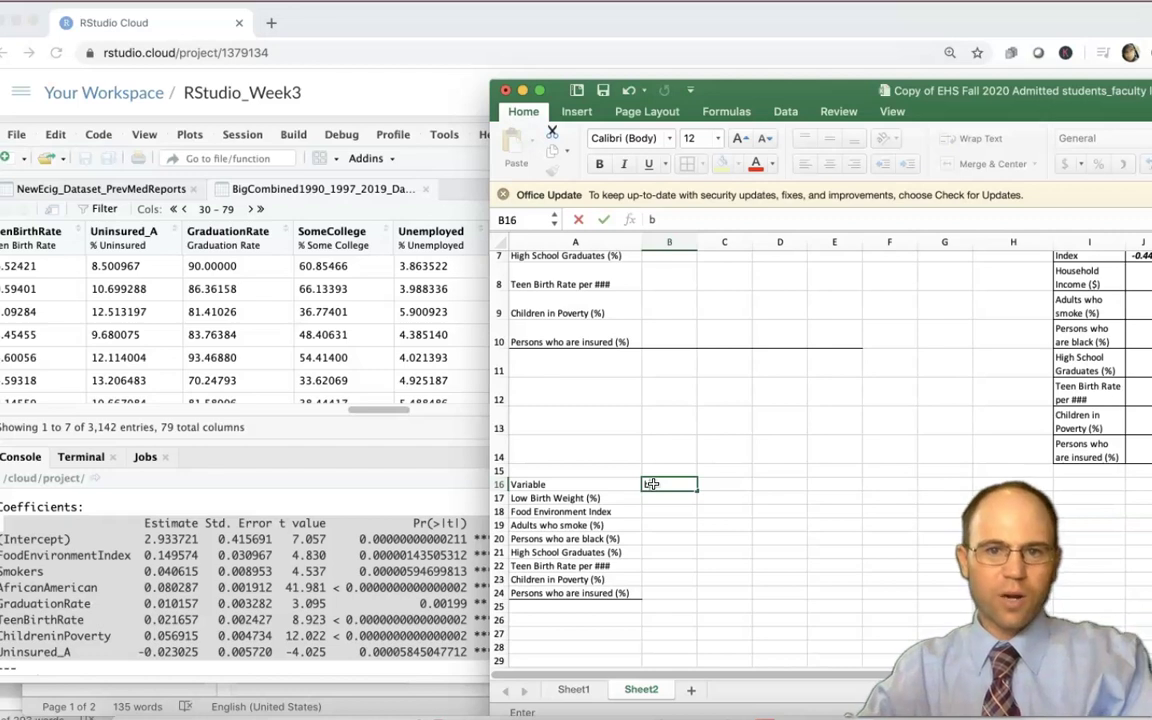
{"action": "left_click", "coordinate": [662, 486]}
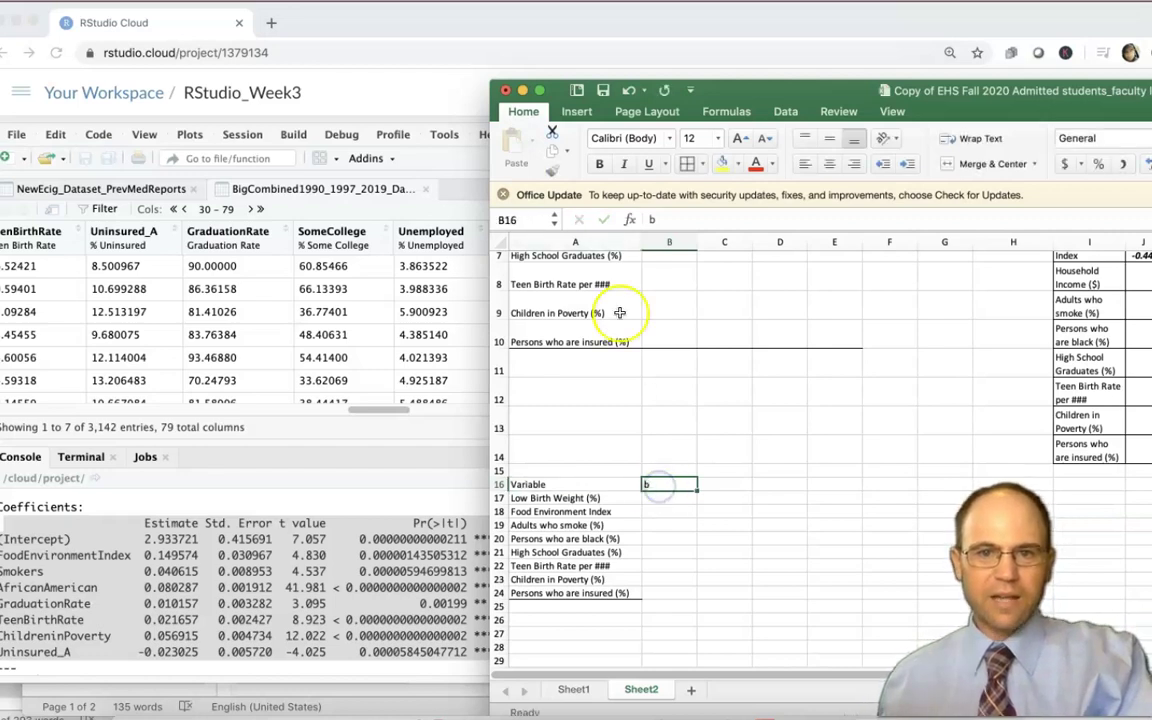
{"action": "left_click", "coordinate": [619, 139]}
{"action": "type", "text": "Symbol"}
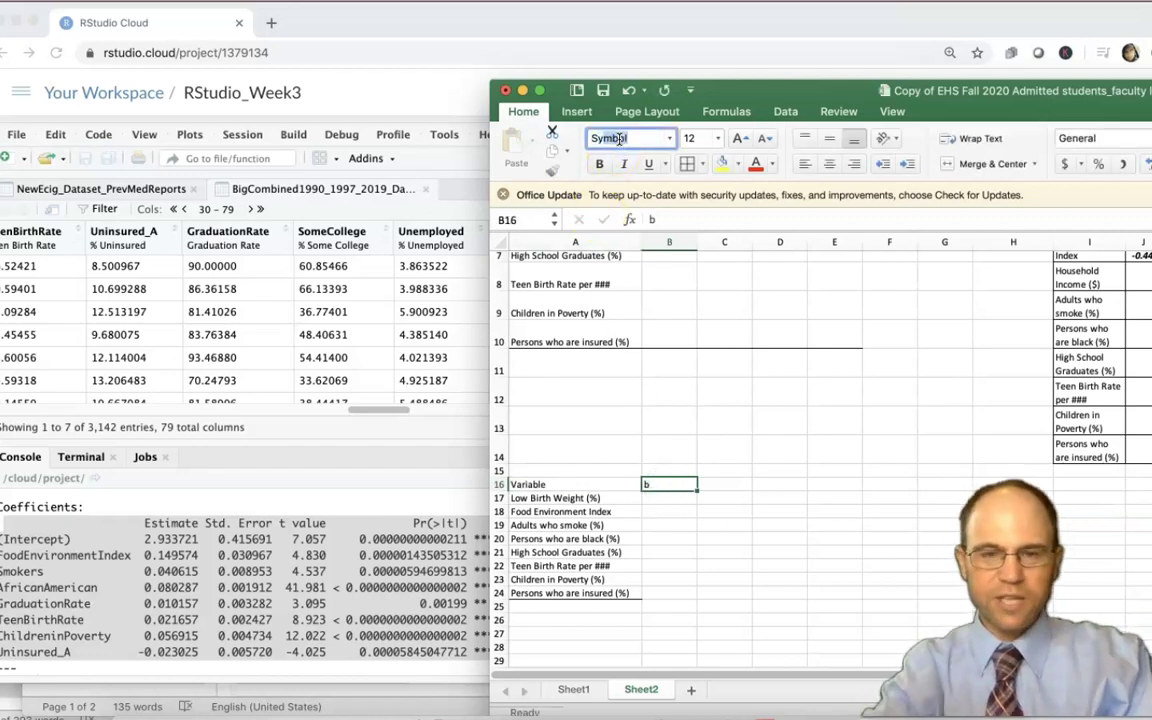
{"action": "key", "text": "Return"}
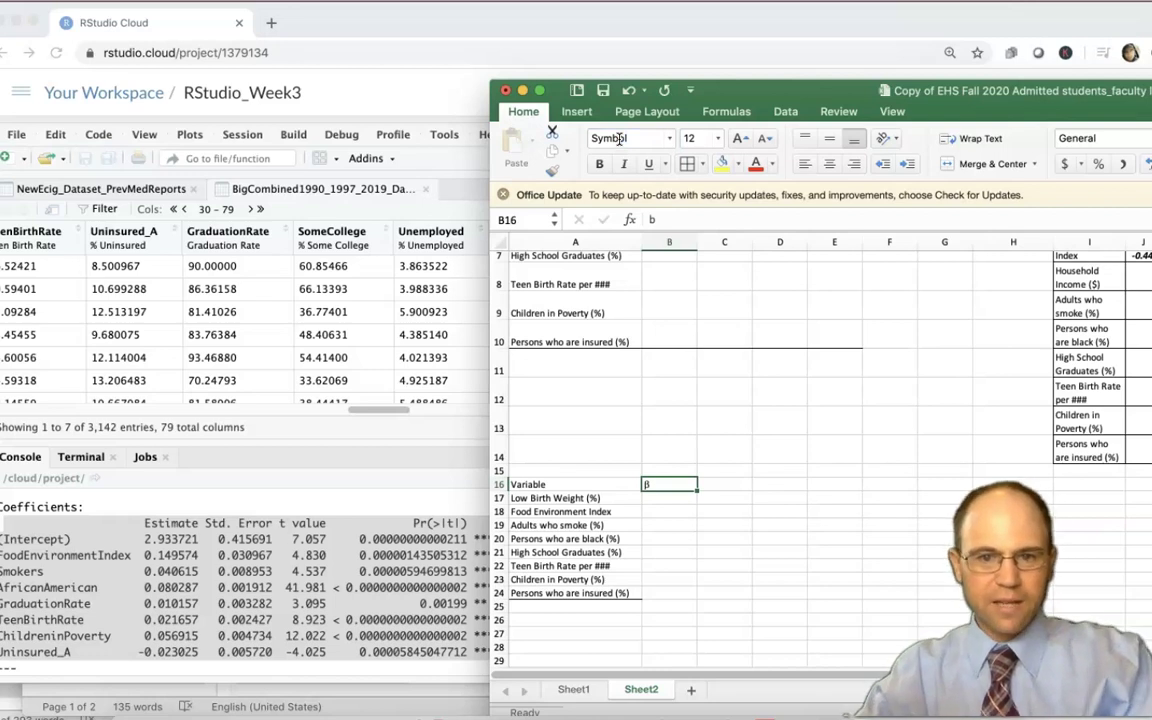
- Enter the column header S.E. b in C16
{"action": "left_click", "coordinate": [672, 497]}
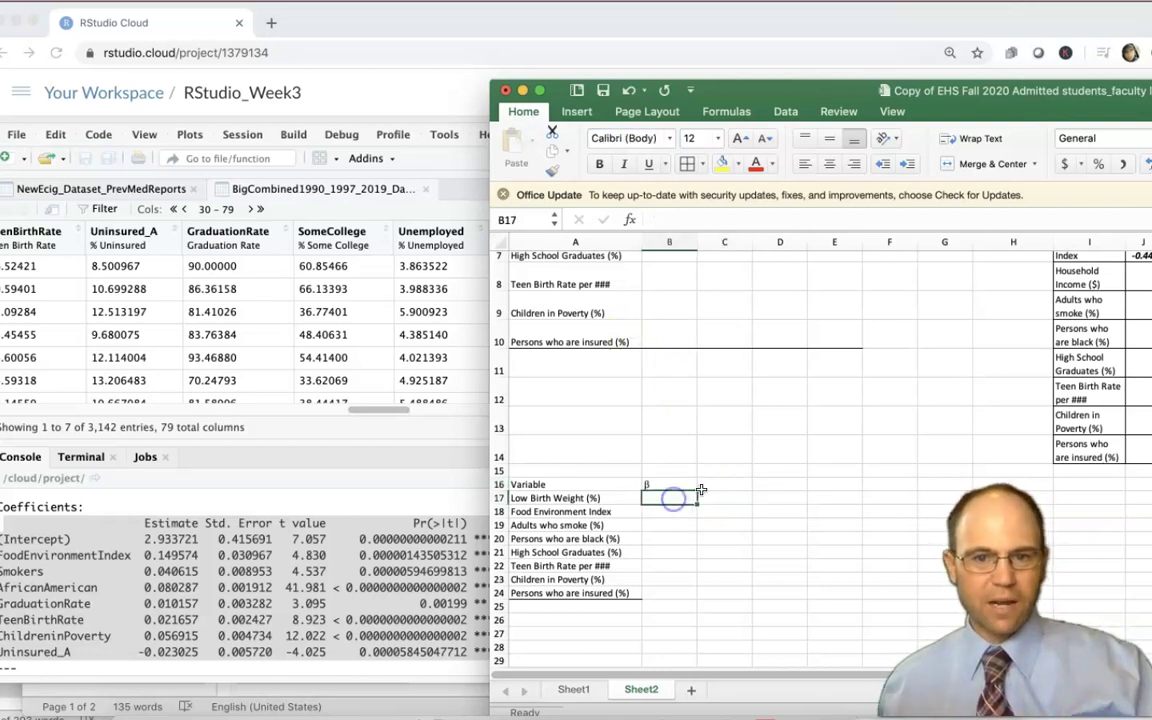
{"action": "left_click", "coordinate": [706, 485]}
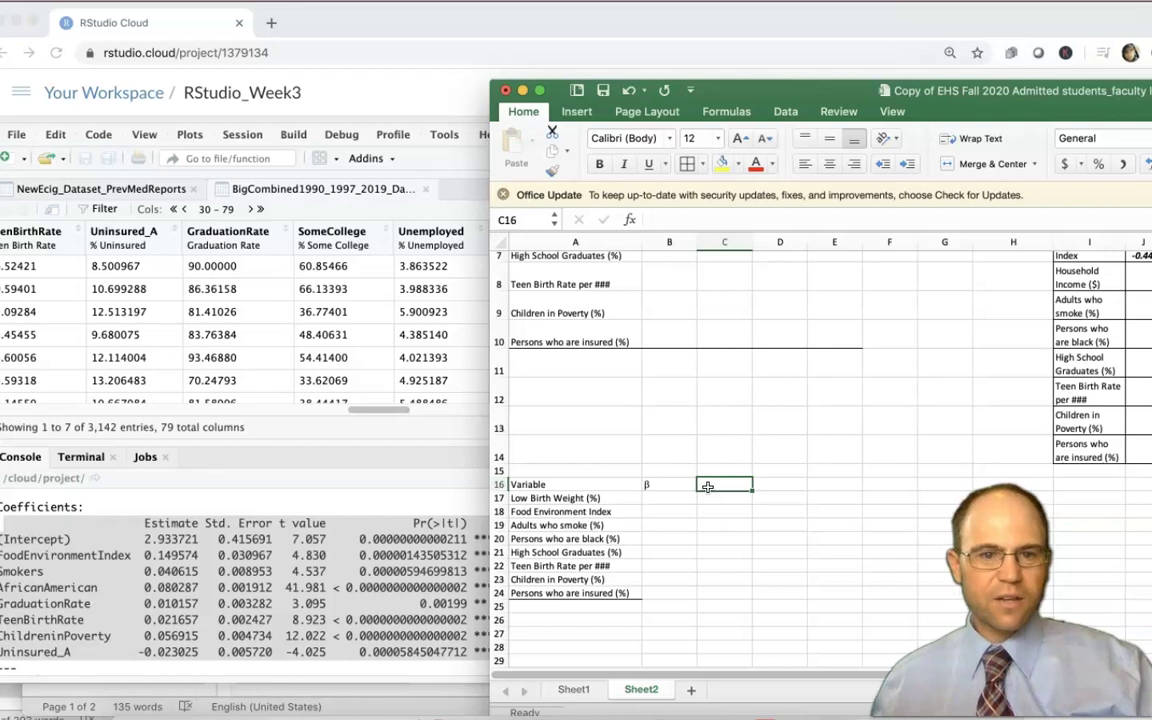
{"action": "type", "text": "S"}
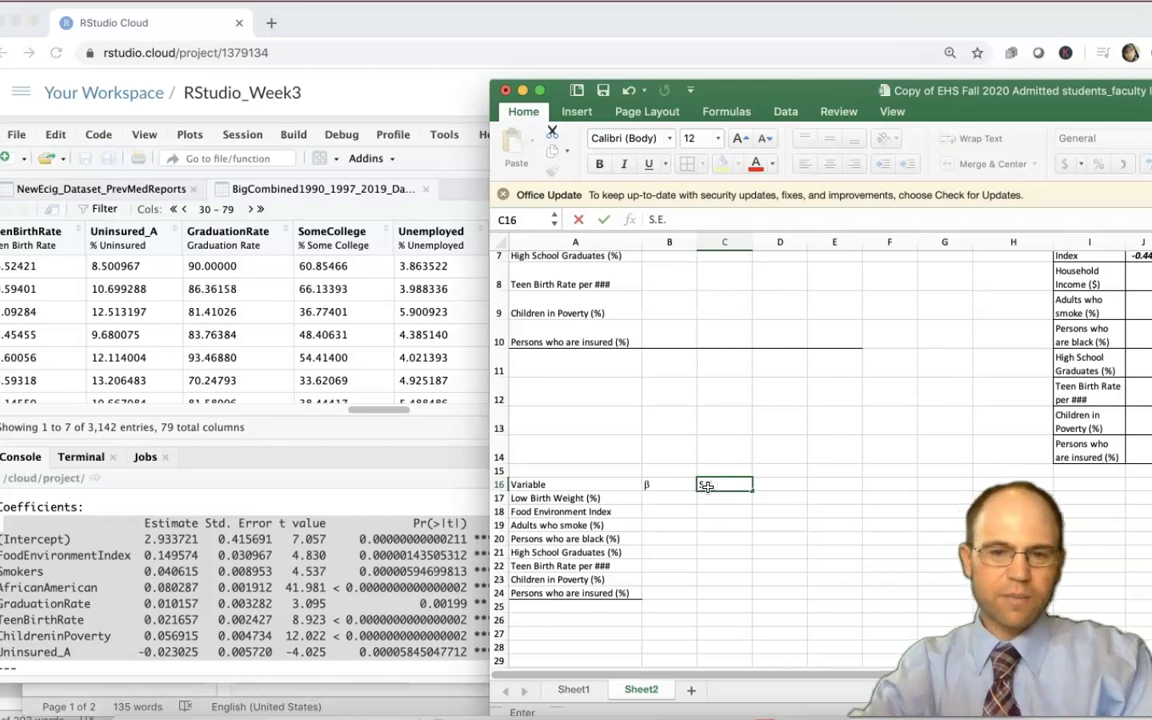
{"action": "type", "text": ".E."}
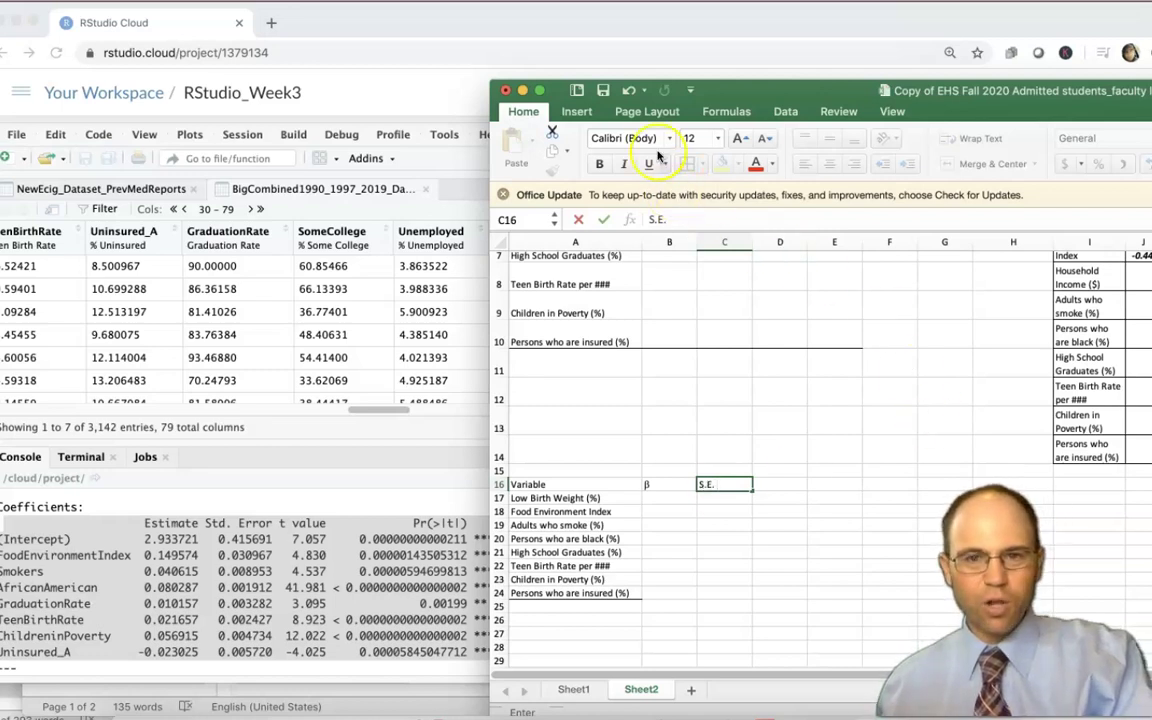
{"action": "left_click", "coordinate": [620, 137]}
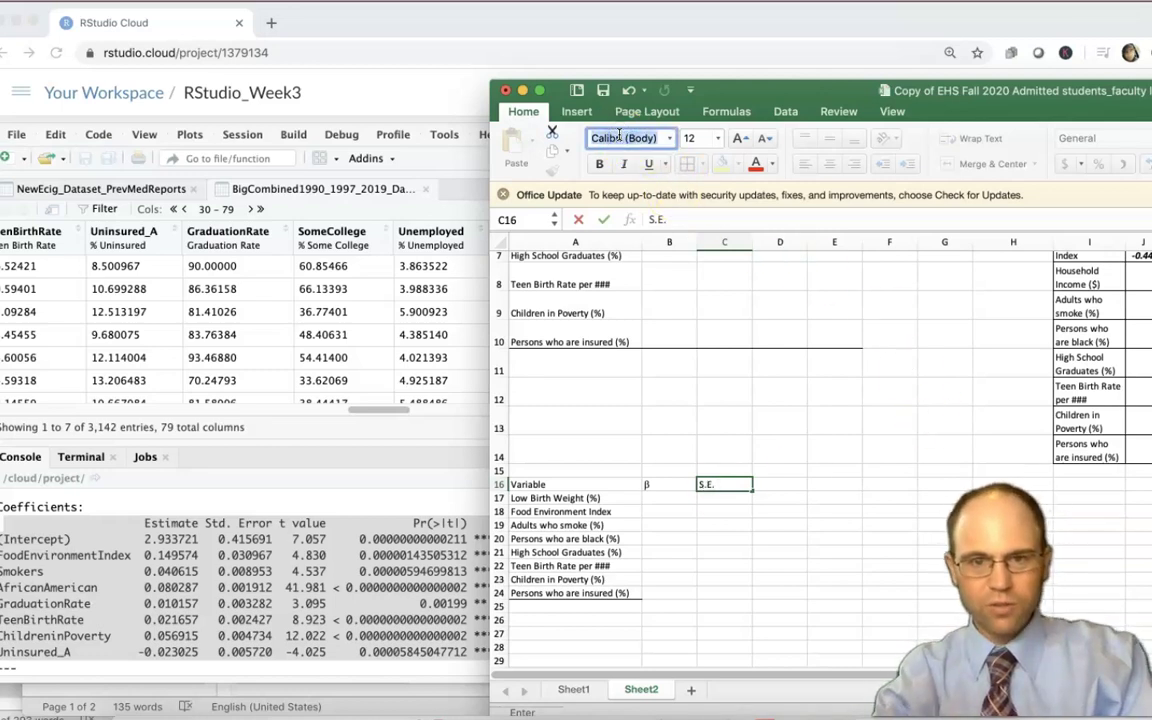
{"action": "type", "text": "Symbol"}
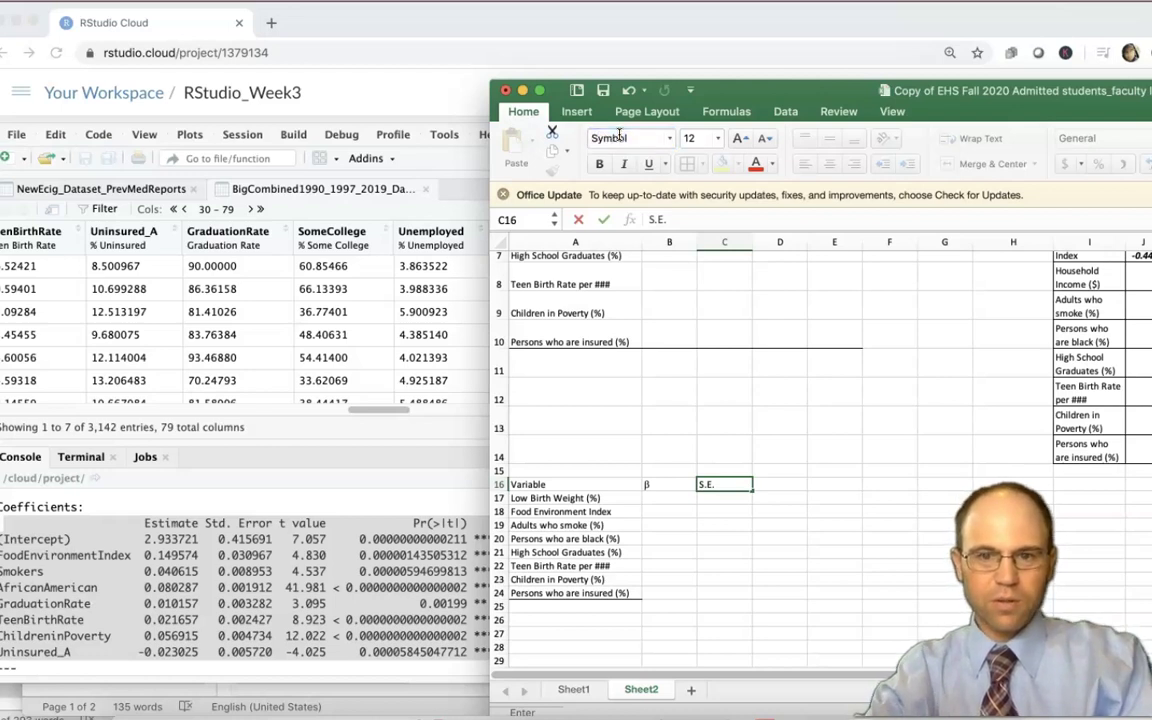
{"action": "key", "text": "Escape"}
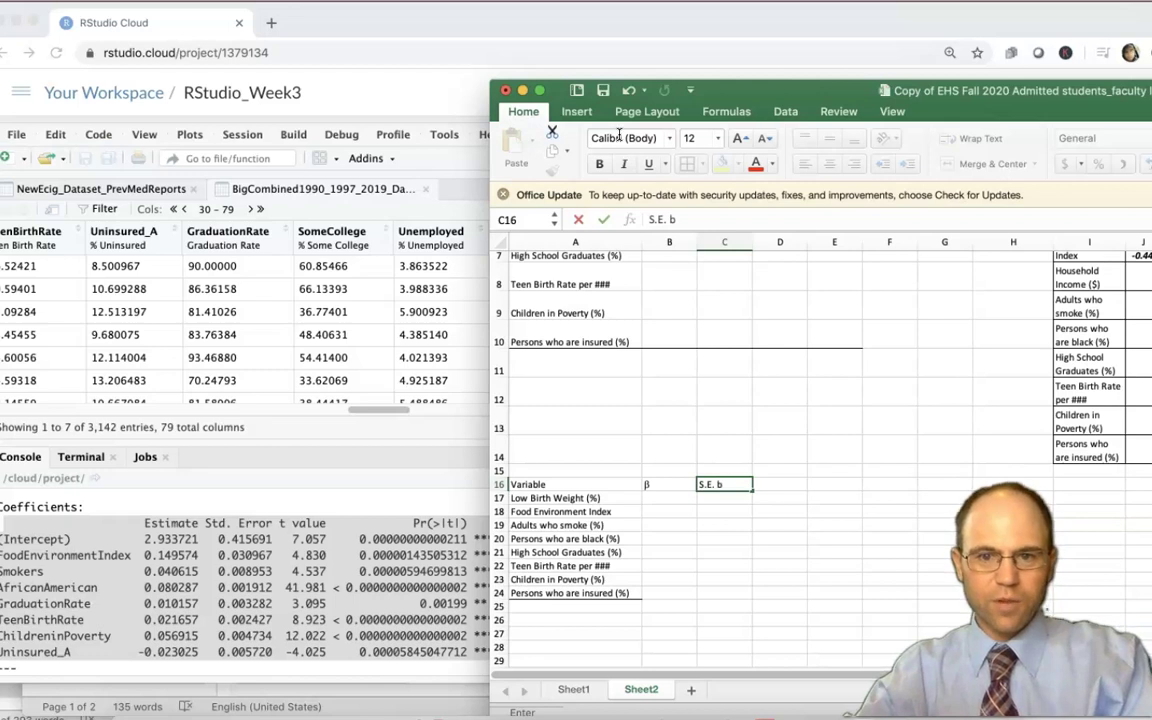
- Format only the letter b in the S.E. b header with the Symbol font so it reads S.E. β
{"action": "left_click", "coordinate": [715, 485]}
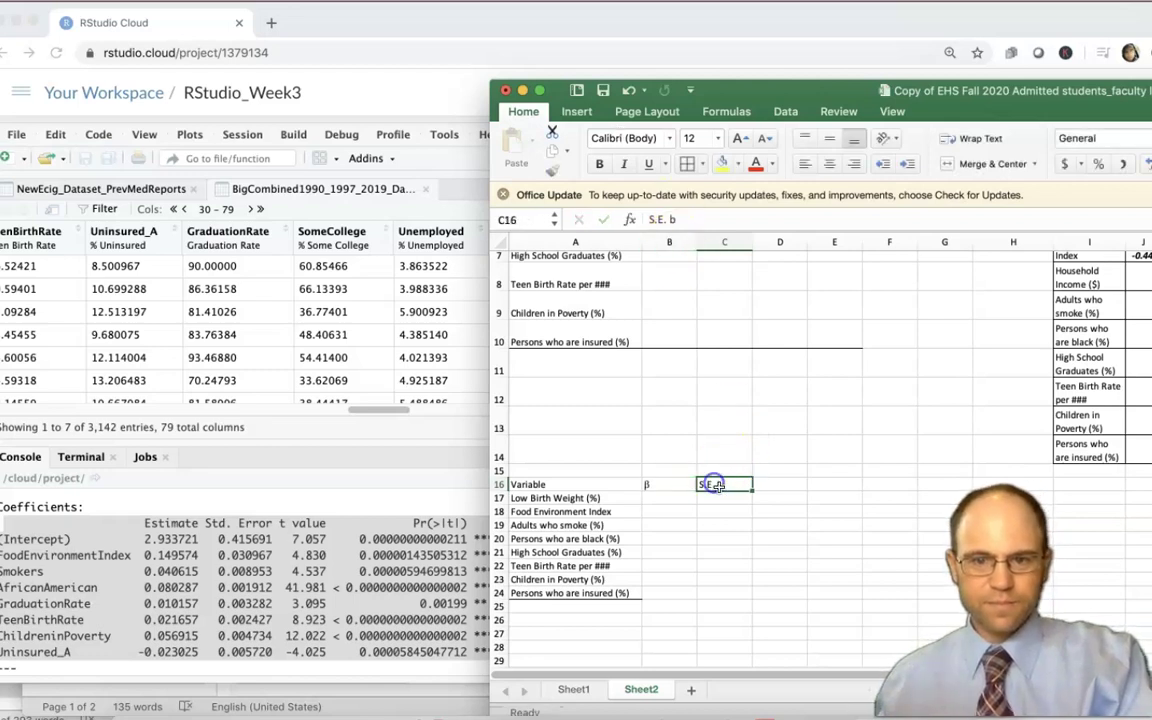
{"action": "left_click", "coordinate": [670, 219]}
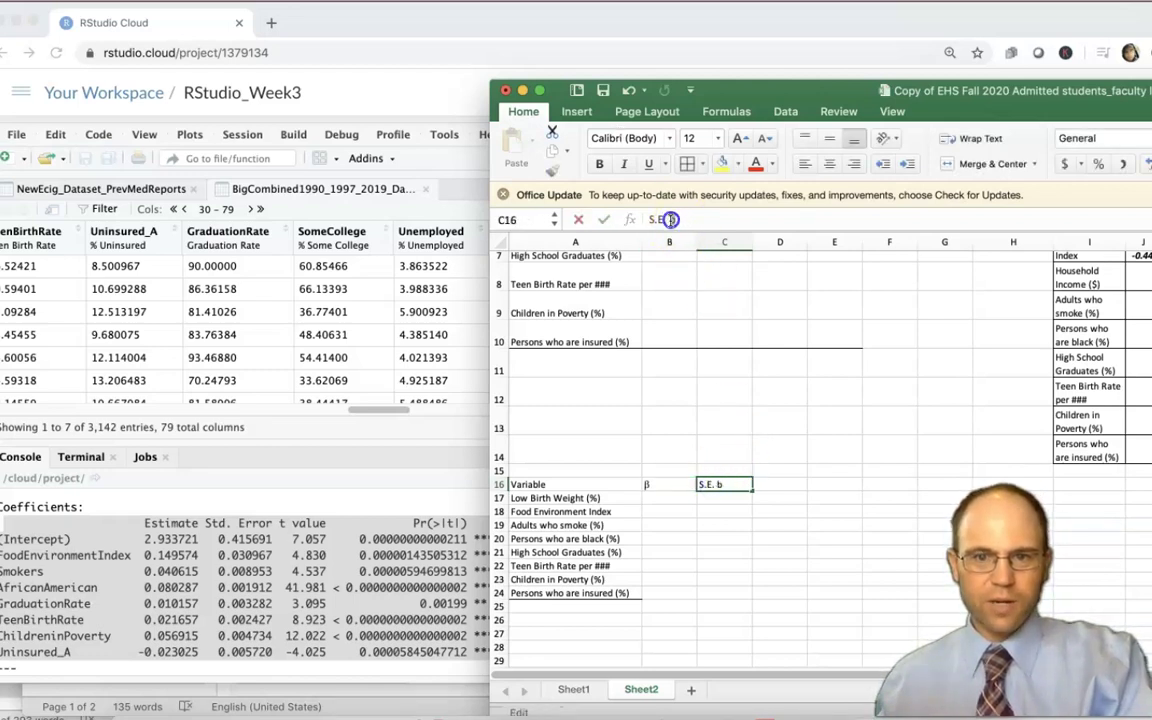
{"action": "left_click", "coordinate": [600, 138]}
{"action": "type", "text": "Symbol"}
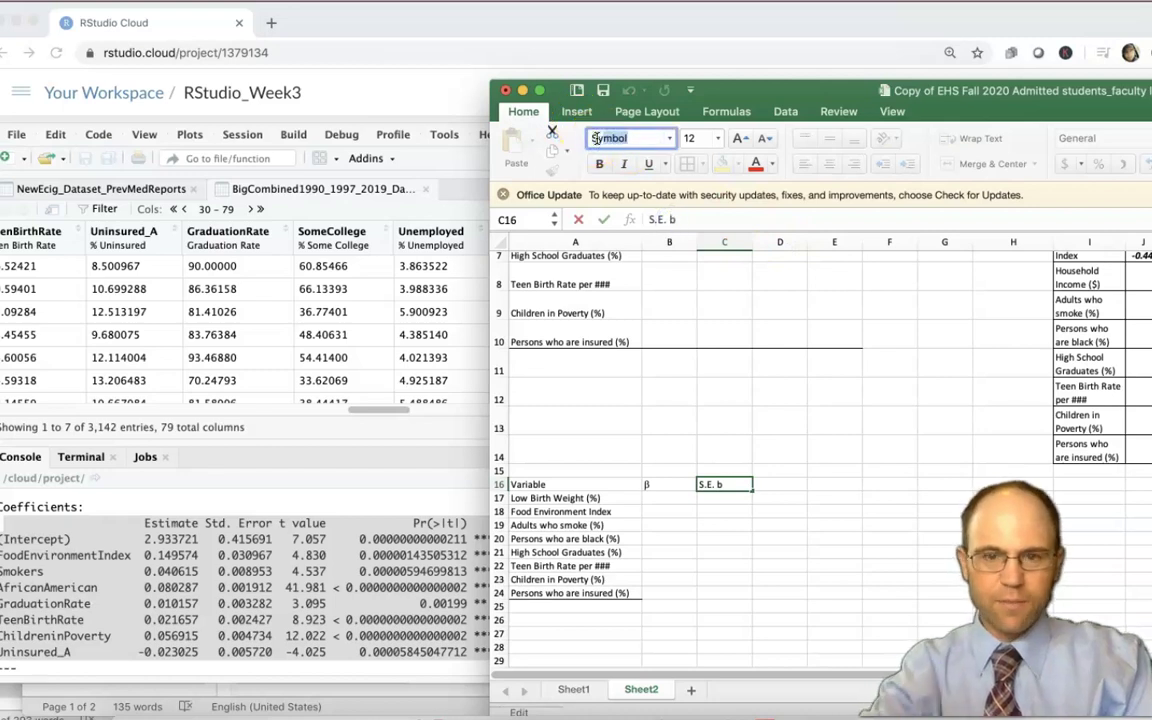
{"action": "key", "text": "Return"}
{"action": "left_click", "coordinate": [686, 463]}
{"action": "left_click", "coordinate": [724, 484]}
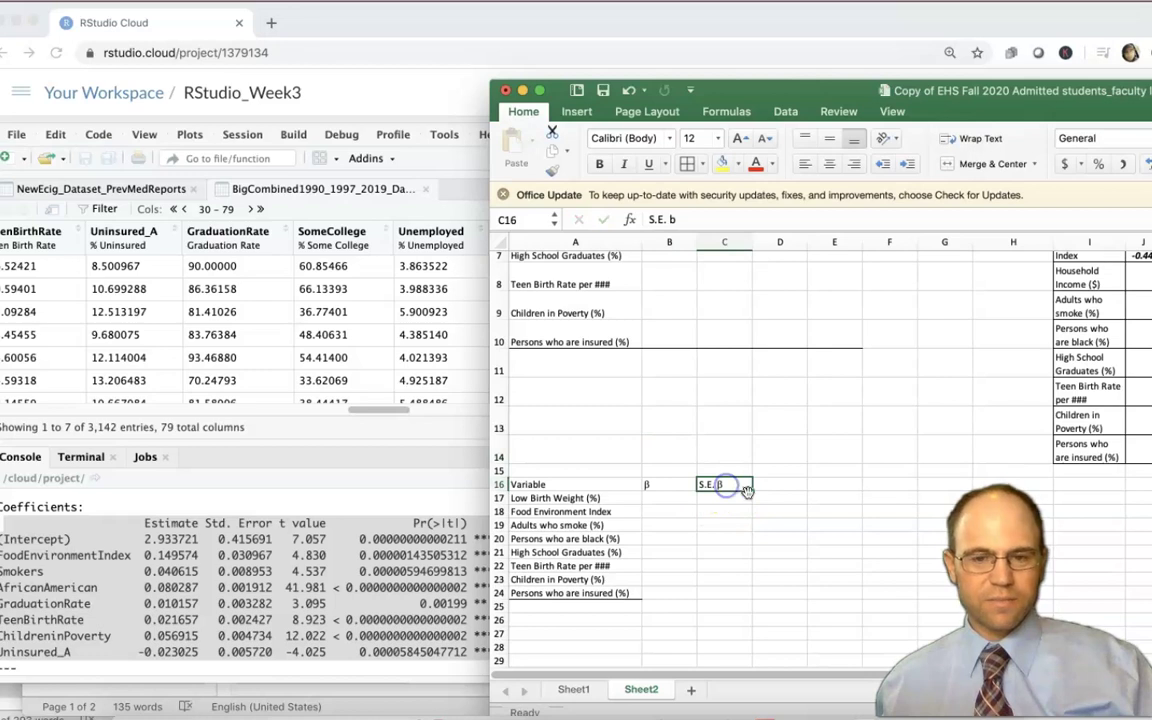
{"action": "left_click", "coordinate": [652, 485]}
{"action": "type", "text": "Coef"}
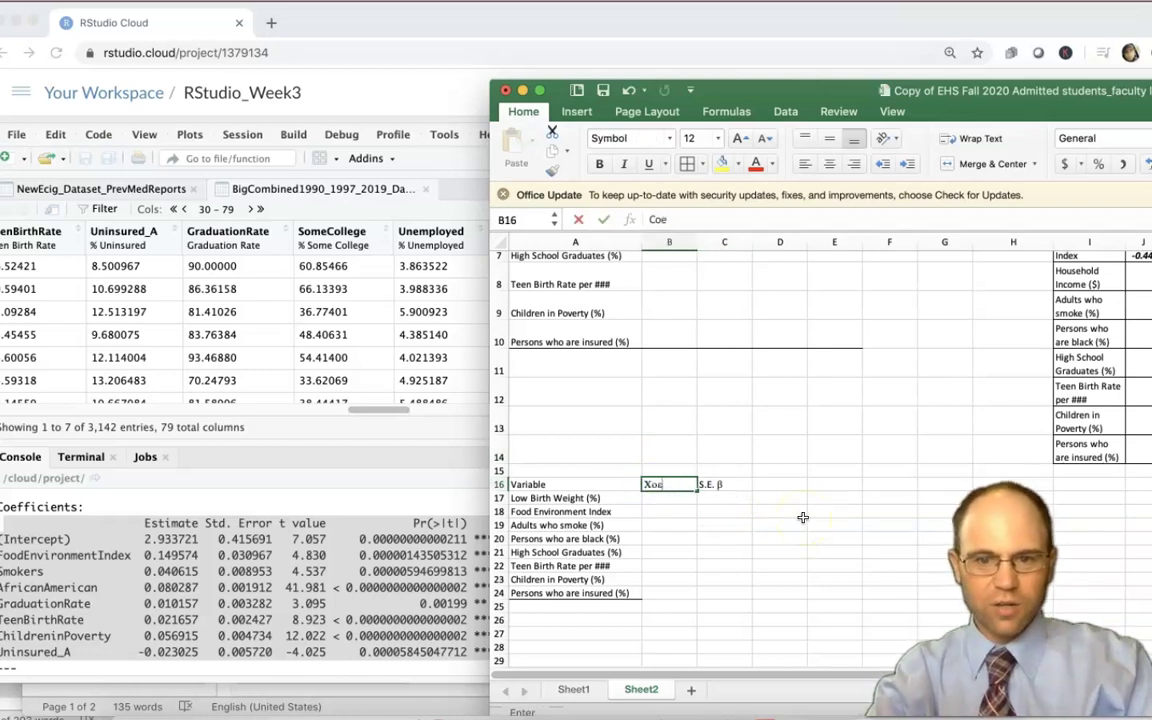
{"action": "left_click", "coordinate": [789, 484]}
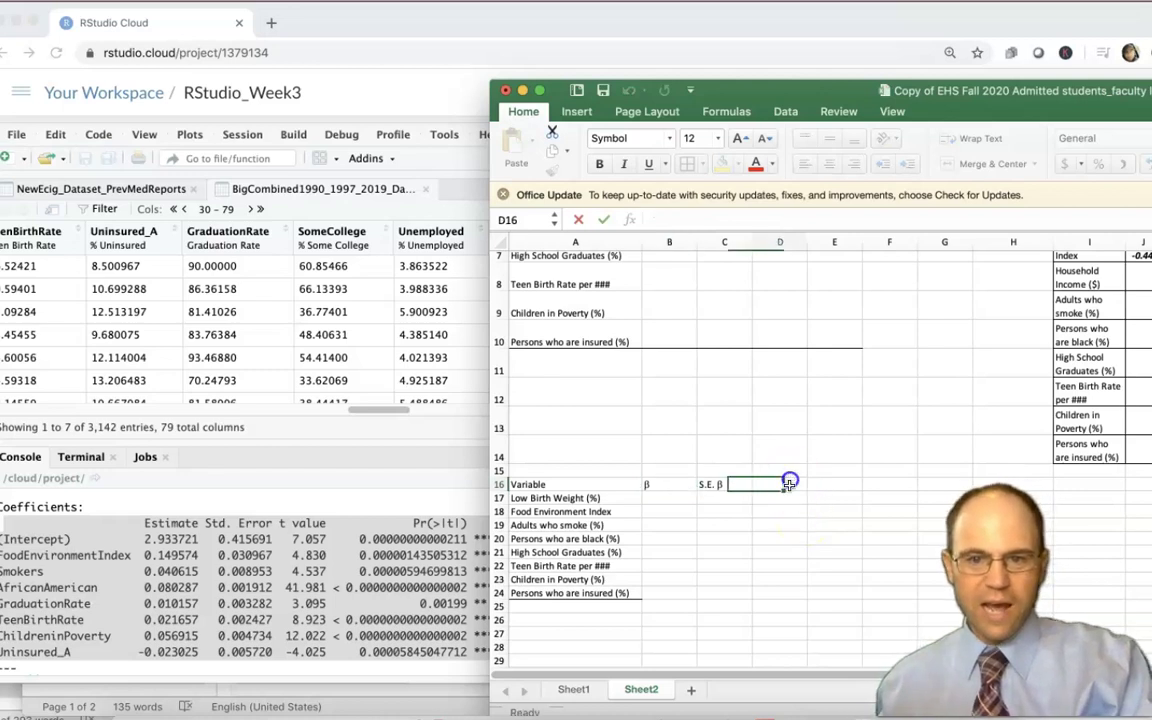
{"action": "type", "text": "Co"}
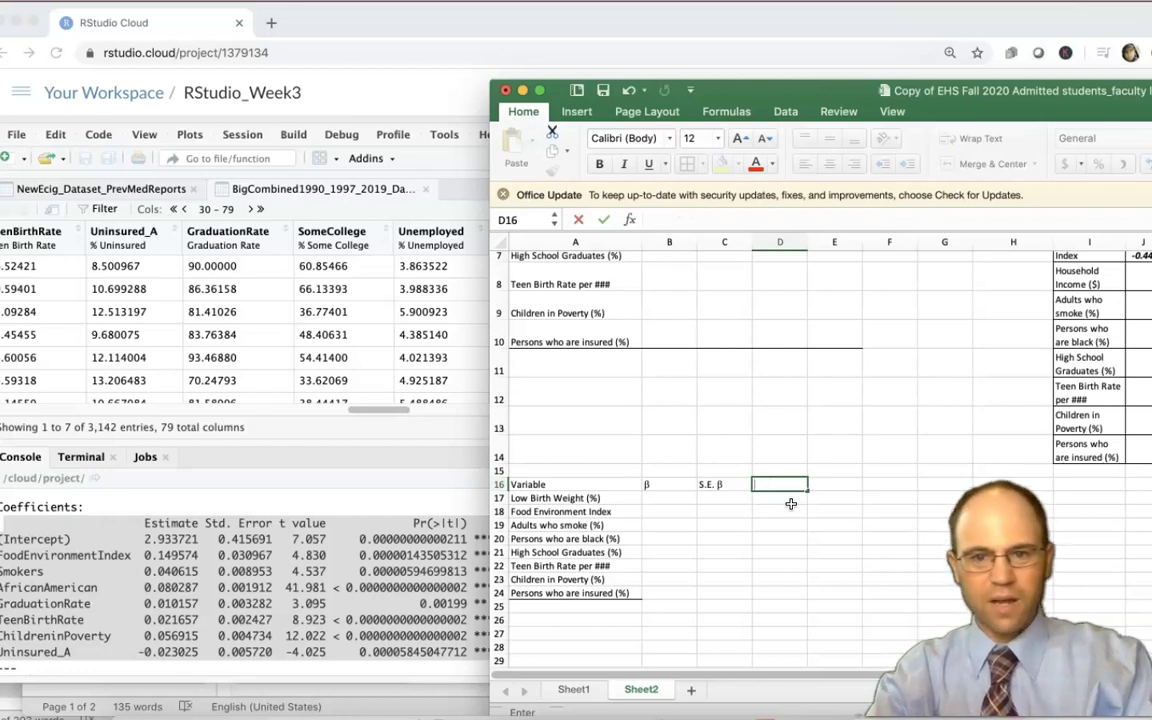
{"action": "key", "text": "Escape"}
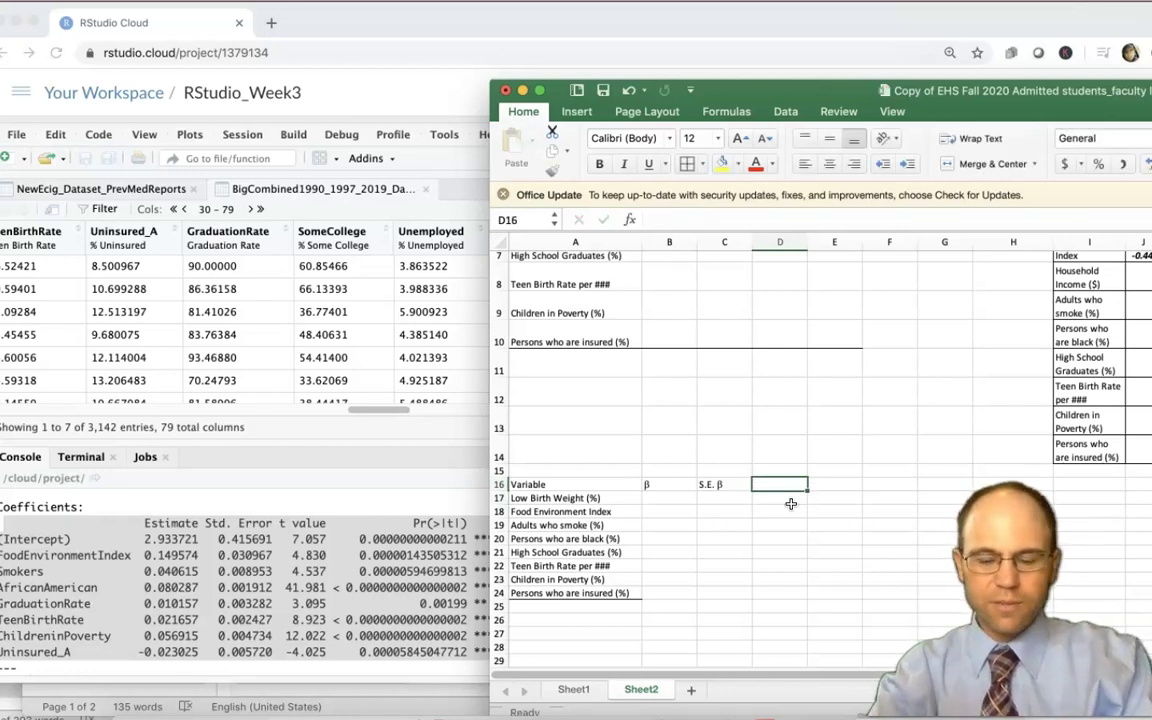
- Add the column headers t-value in D16 and p in E16
{"action": "type", "text": "t-value"}
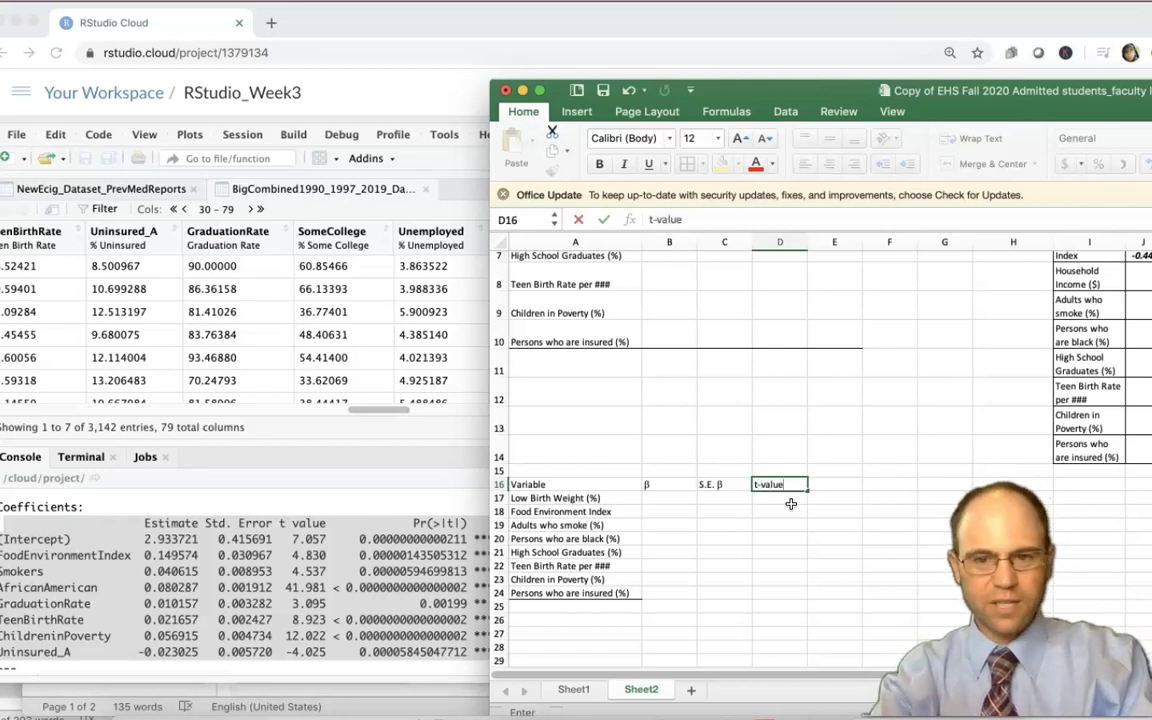
{"action": "key", "text": "Tab"}
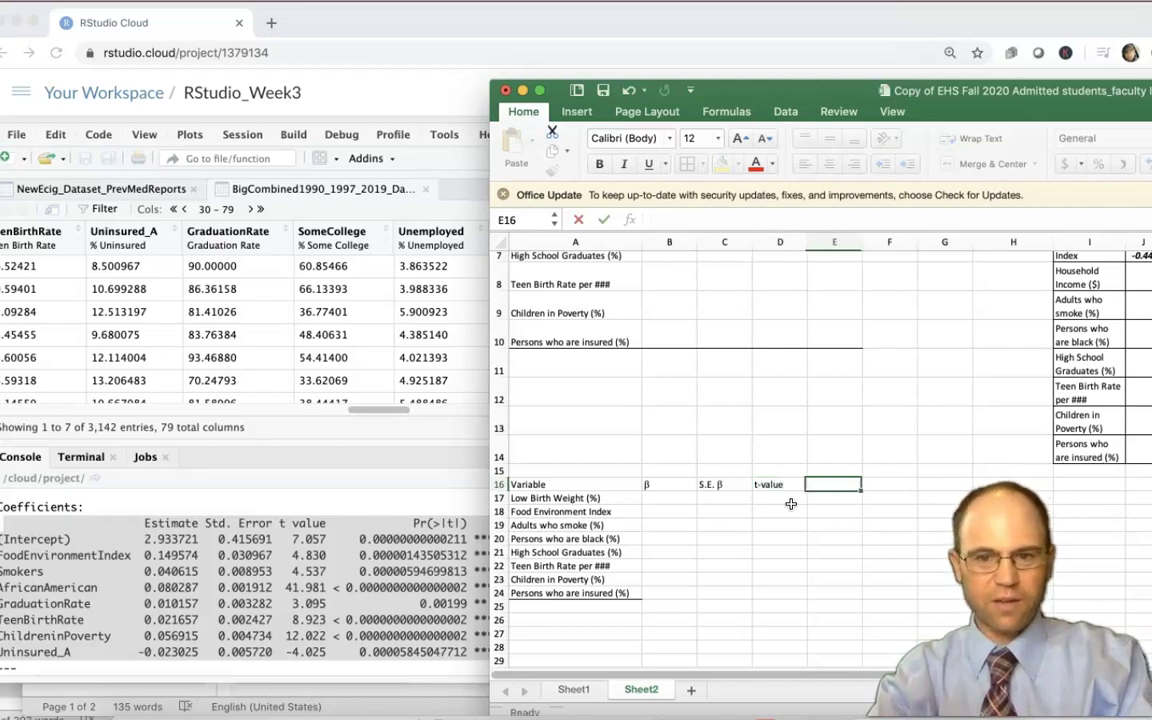
{"action": "type", "text": "p"}
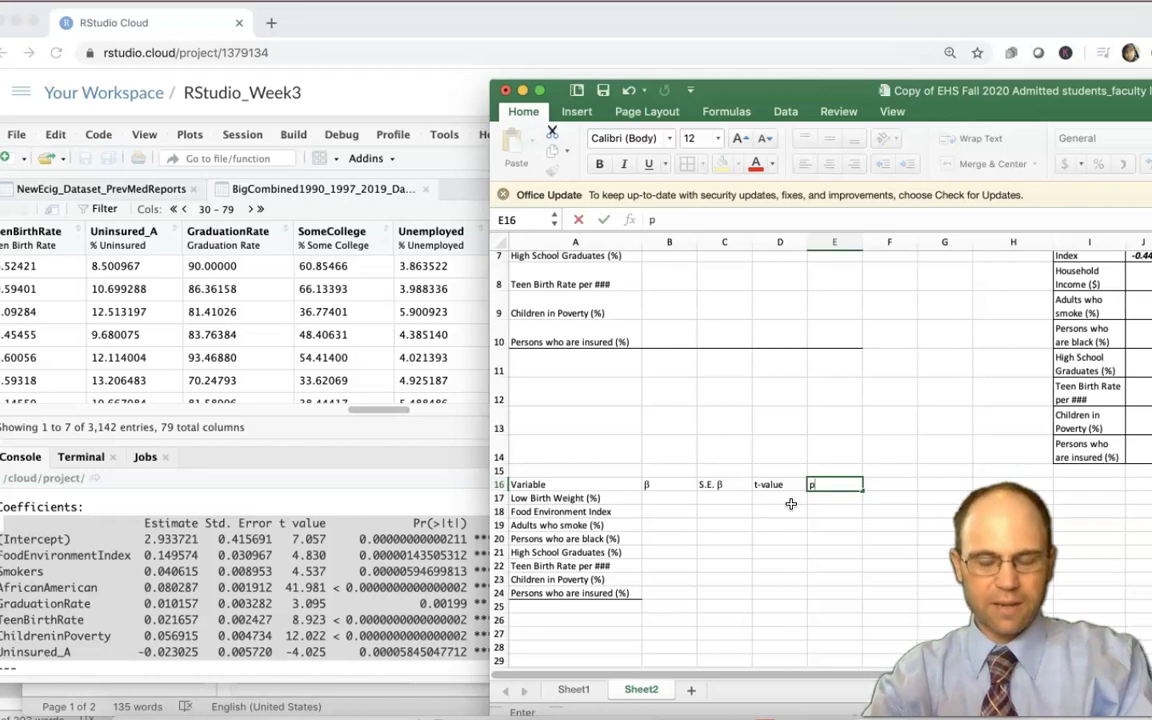
{"action": "key", "text": "Return"}
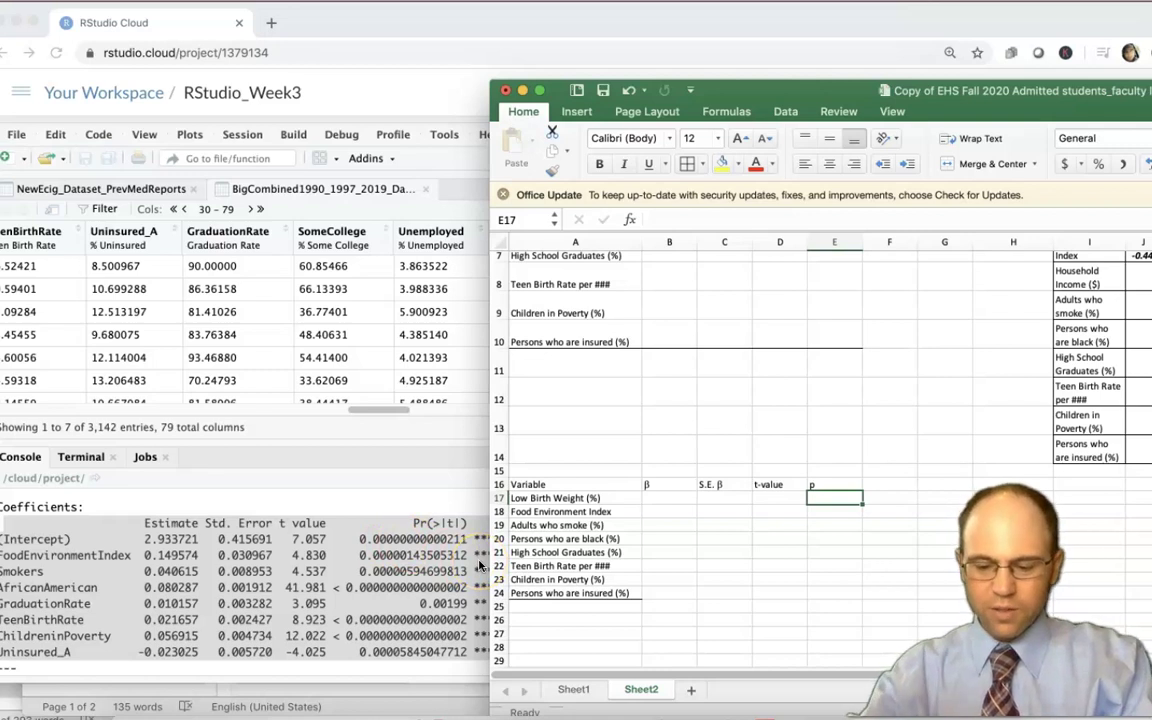
- Enter <0.0001 as the p-value in E17 for the Low Birth Weight (%) row
{"action": "type", "text": "<0.00"}
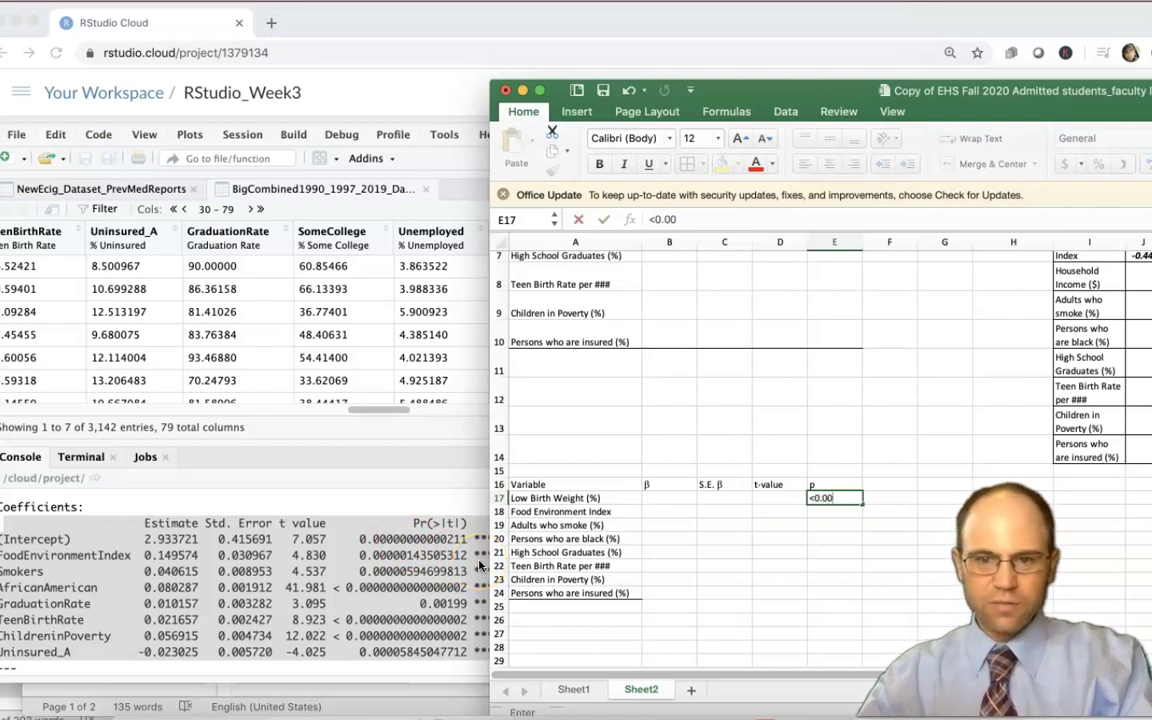
{"action": "type", "text": "01"}
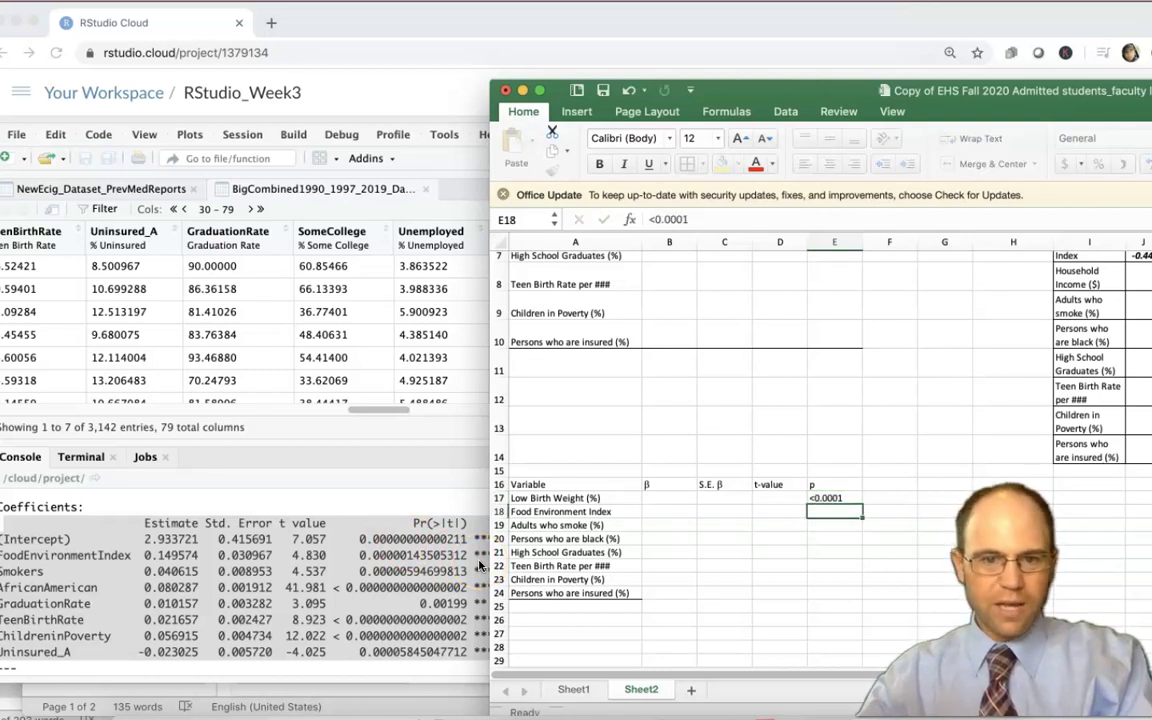
{"action": "key", "text": "Return"}
- Enter 0.002 as the p-value in E21 for the High School Graduates (%) row
{"action": "key", "text": "Down"}
{"action": "key", "text": "Down"}
{"action": "key", "text": "Down"}
{"action": "key", "text": "Down"}
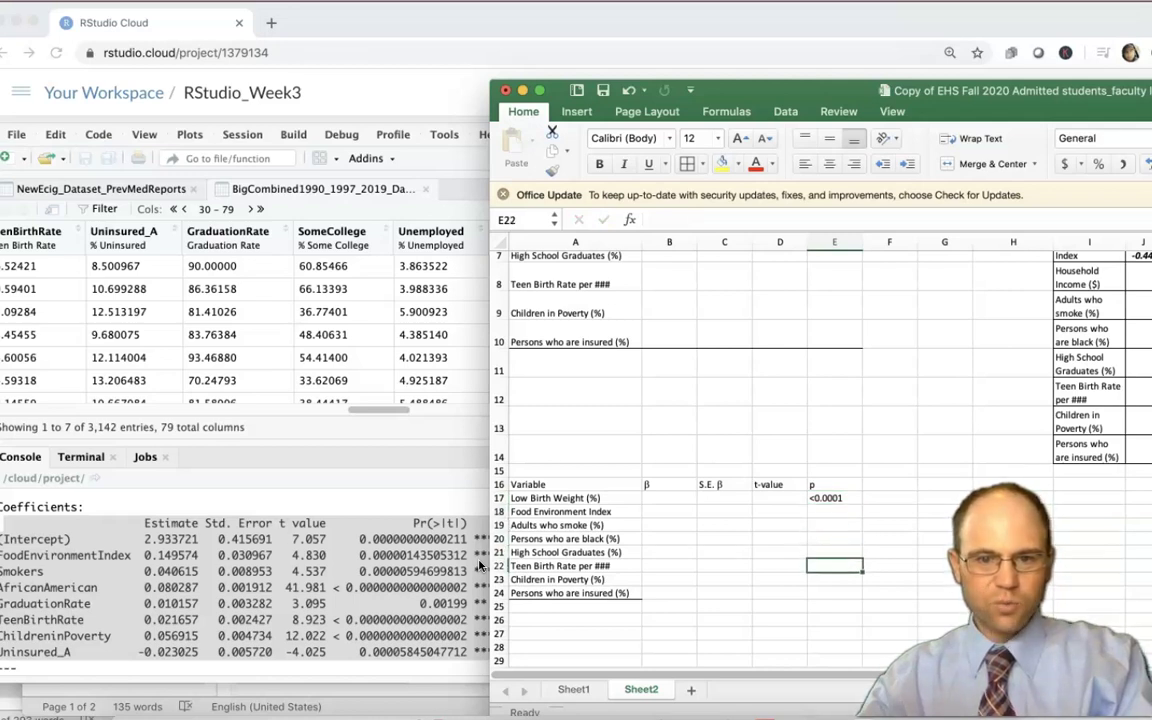
{"action": "key", "text": "Down"}
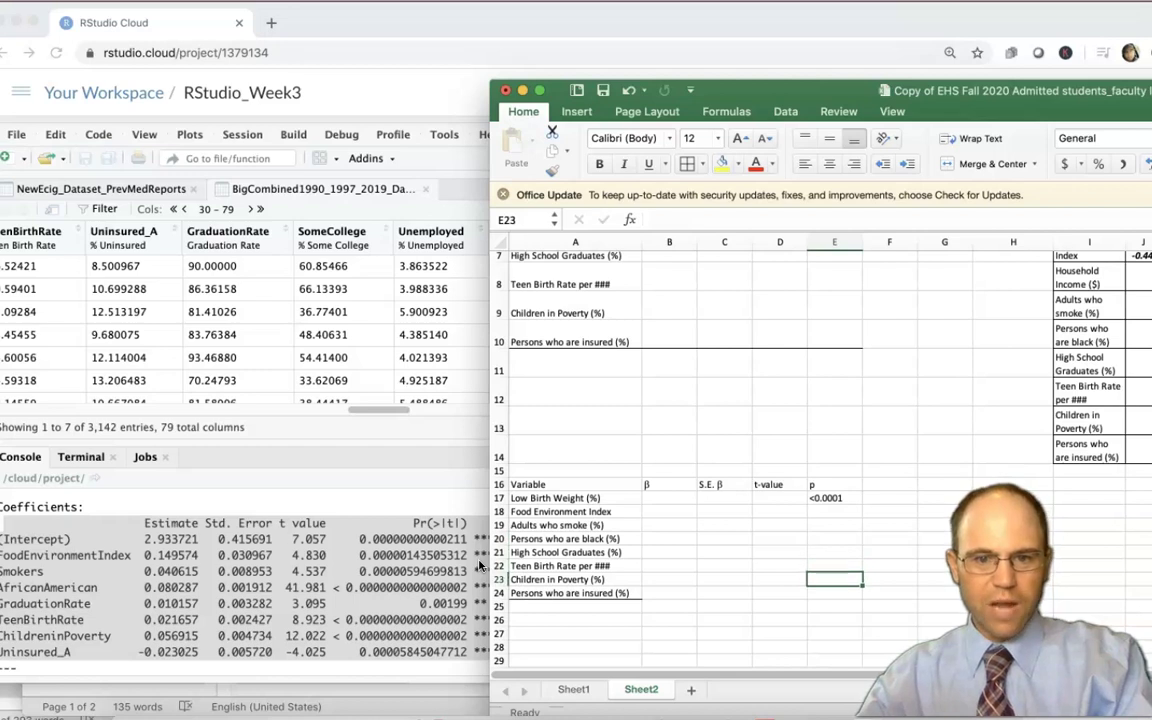
{"action": "key", "text": "Up"}
{"action": "key", "text": "Up"}
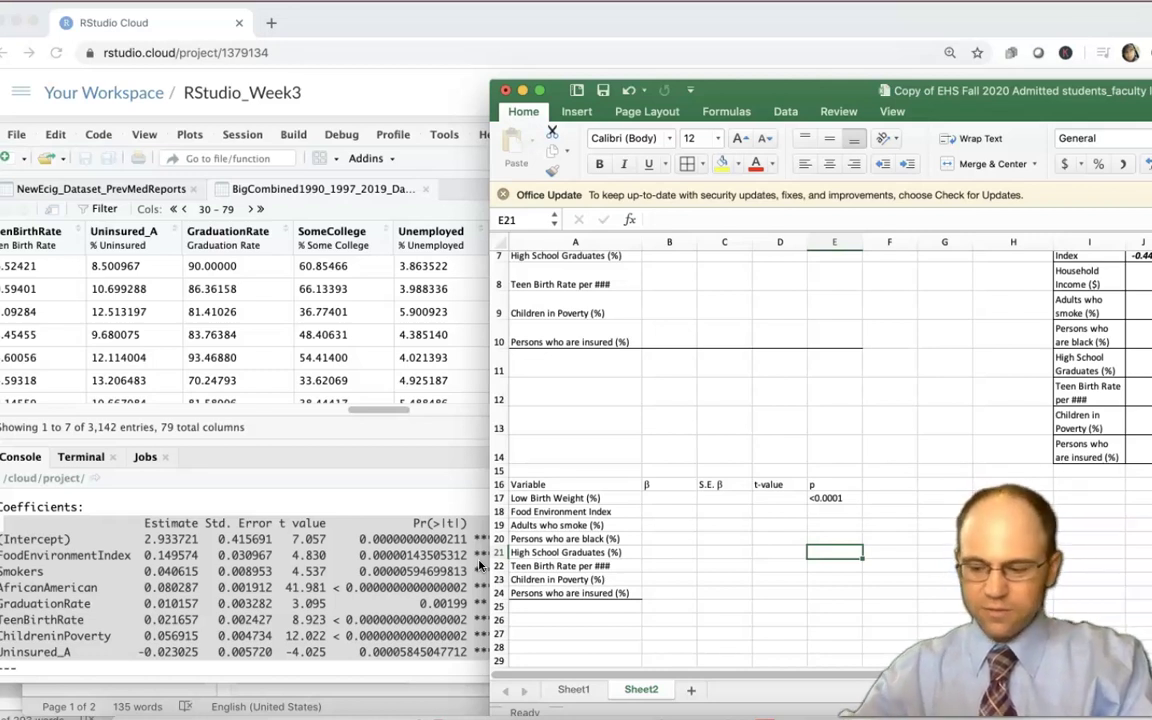
{"action": "type", "text": "0"}
{"action": "key", "text": "BackSpace"}
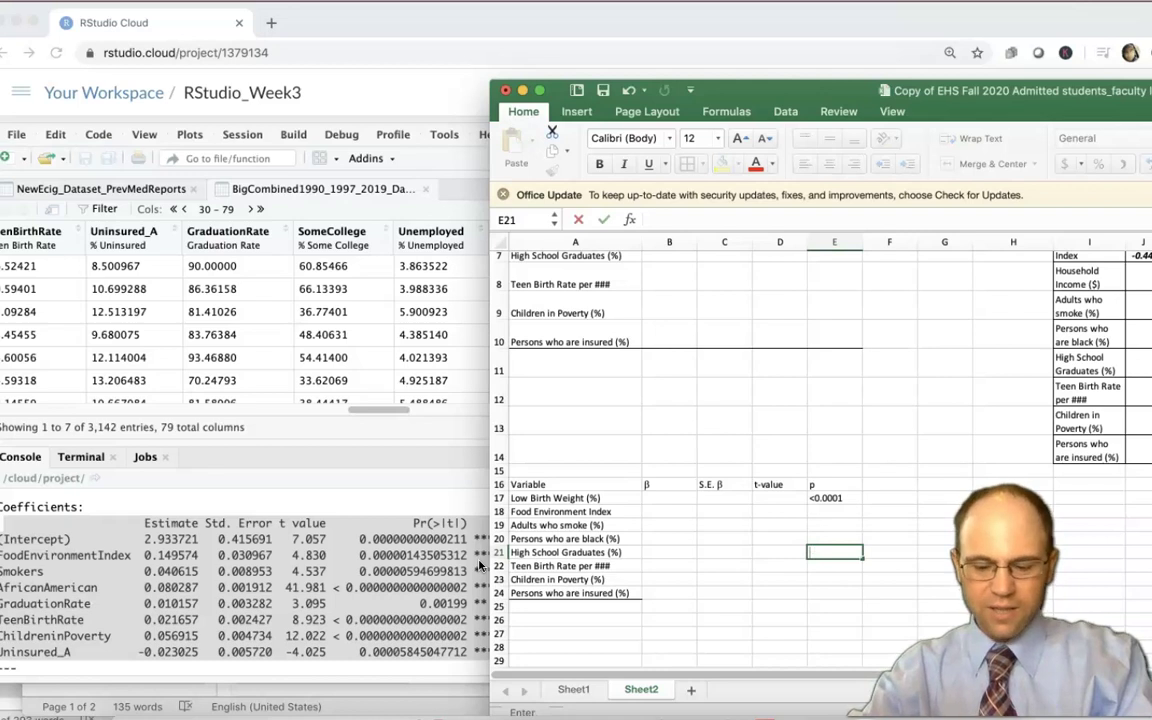
{"action": "type", "text": "<0.00"}
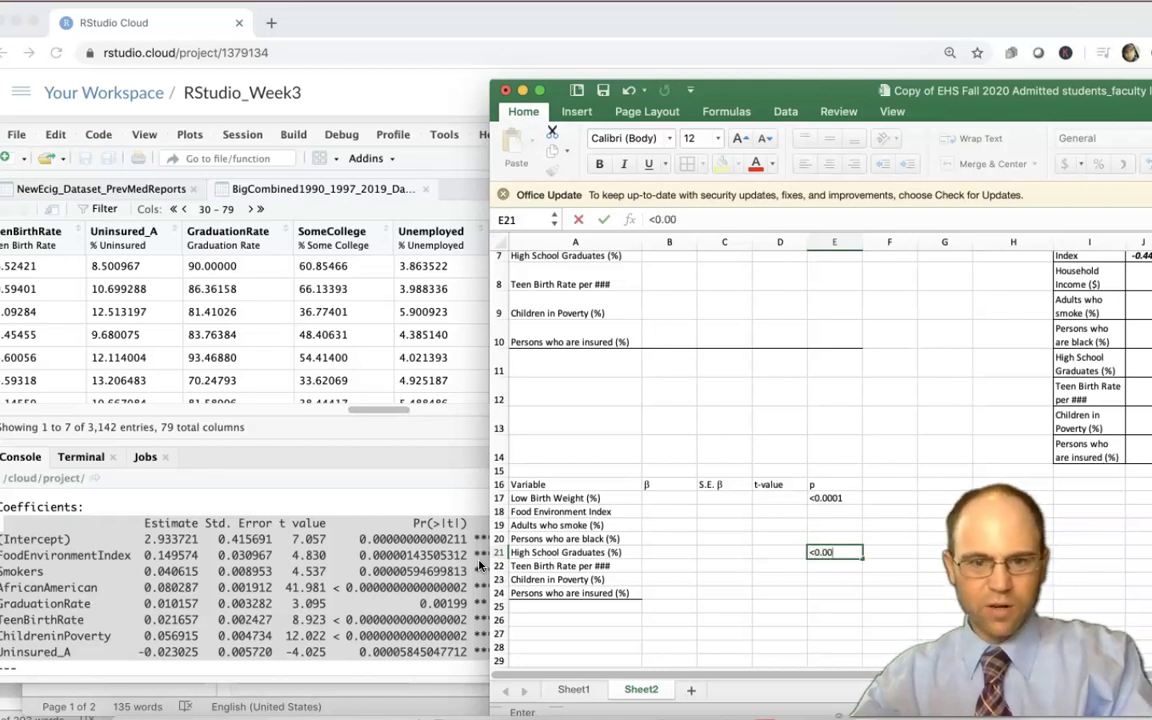
{"action": "type", "text": "1"}
{"action": "key", "text": "BackSpace"}
{"action": "key", "text": "BackSpace"}
{"action": "key", "text": "BackSpace"}
{"action": "type", "text": "0.00"}
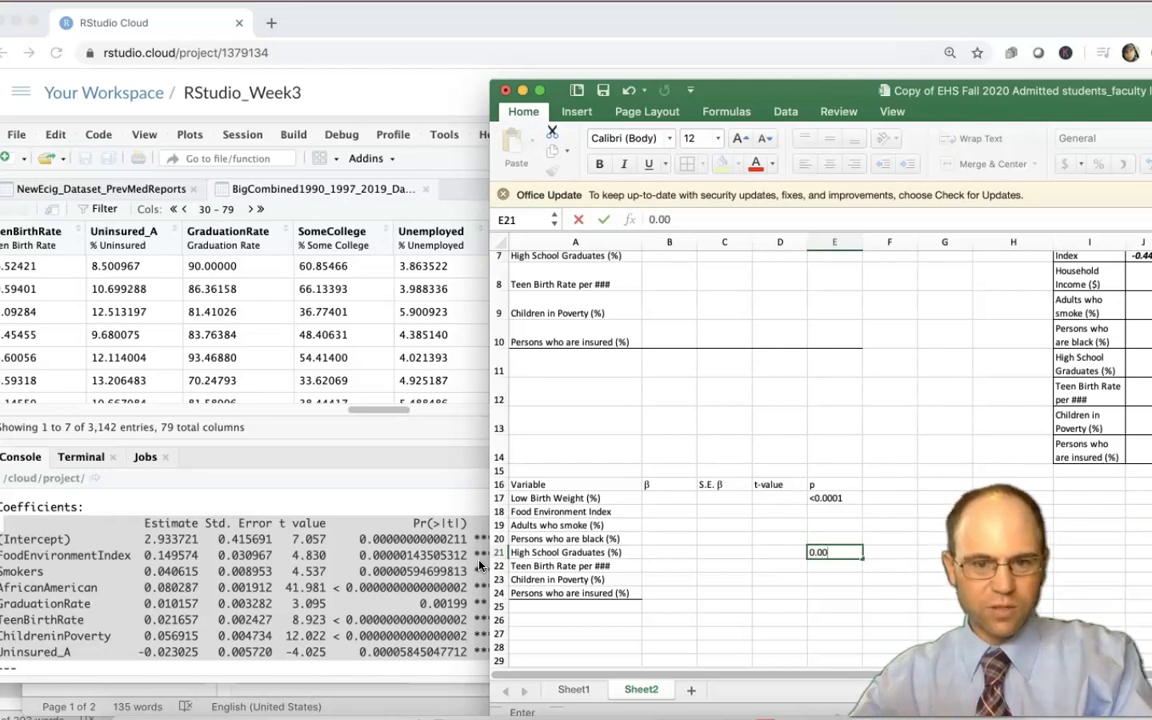
{"action": "type", "text": "2"}
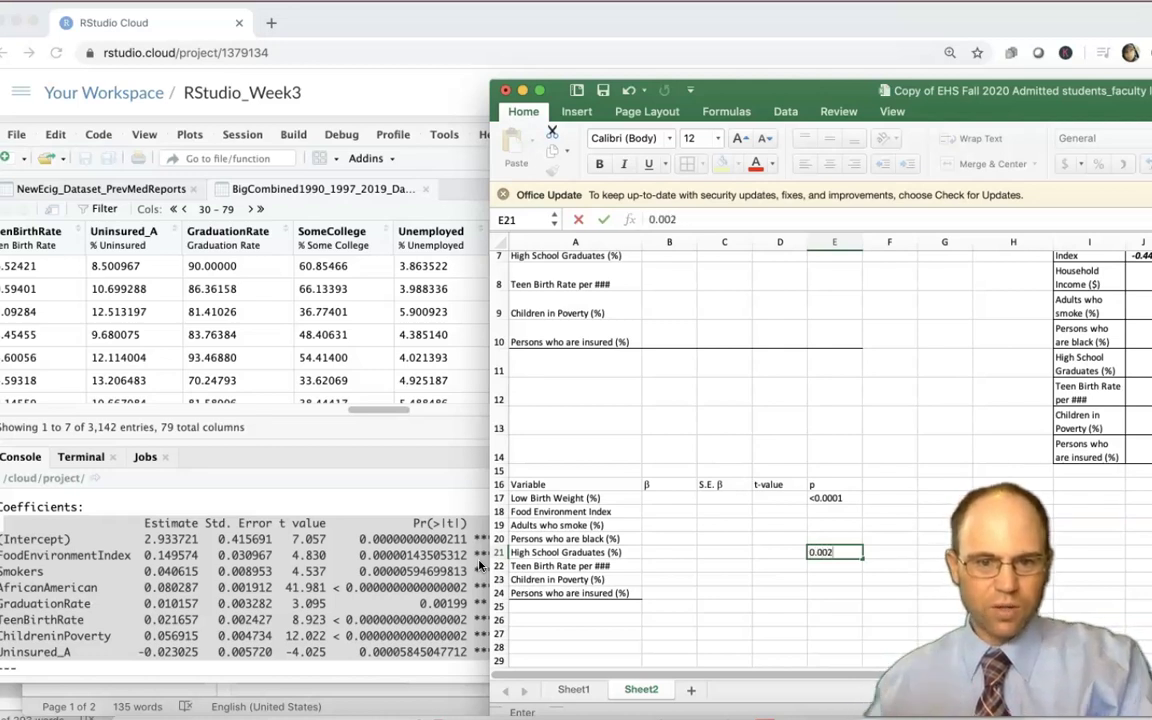
- Highlight the GraduationRate p-value in the RStudio coefficients output, and return to the Excel sheet
{"action": "left_click", "coordinate": [440, 605]}
{"action": "left_click_drag", "start_coordinate": [420, 604], "coordinate": [465, 604]}
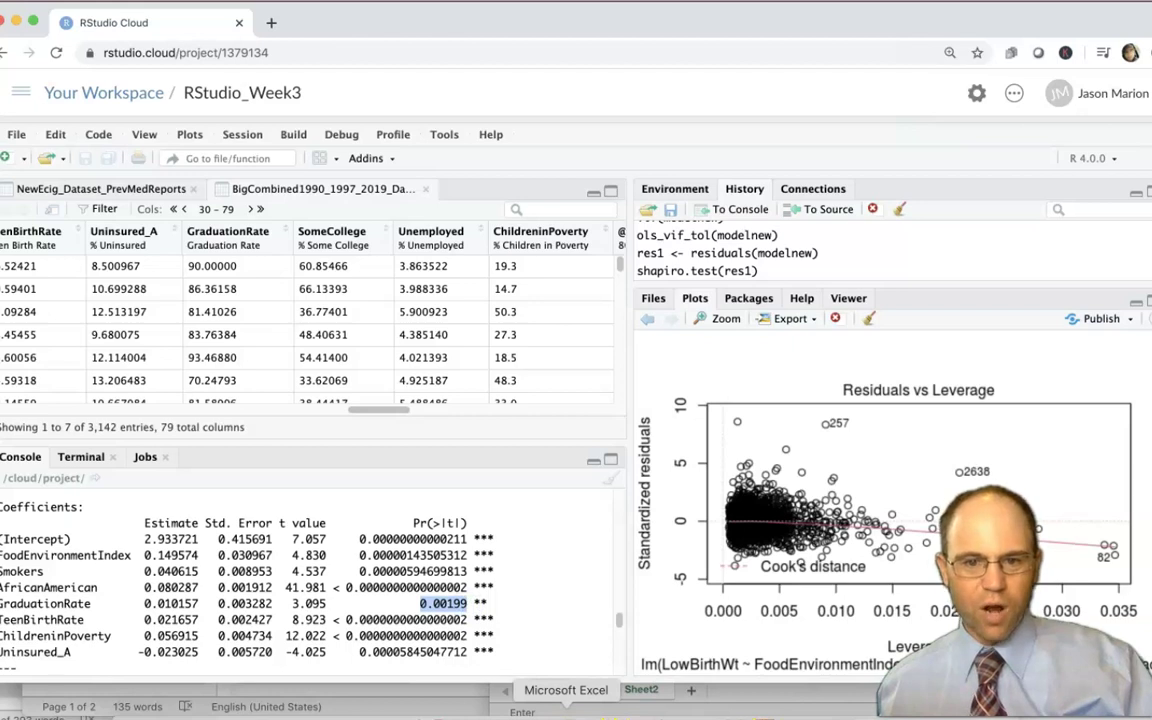
{"action": "left_click", "coordinate": [566, 715]}
{"action": "left_click", "coordinate": [756, 569]}
{"action": "left_click", "coordinate": [820, 562]}
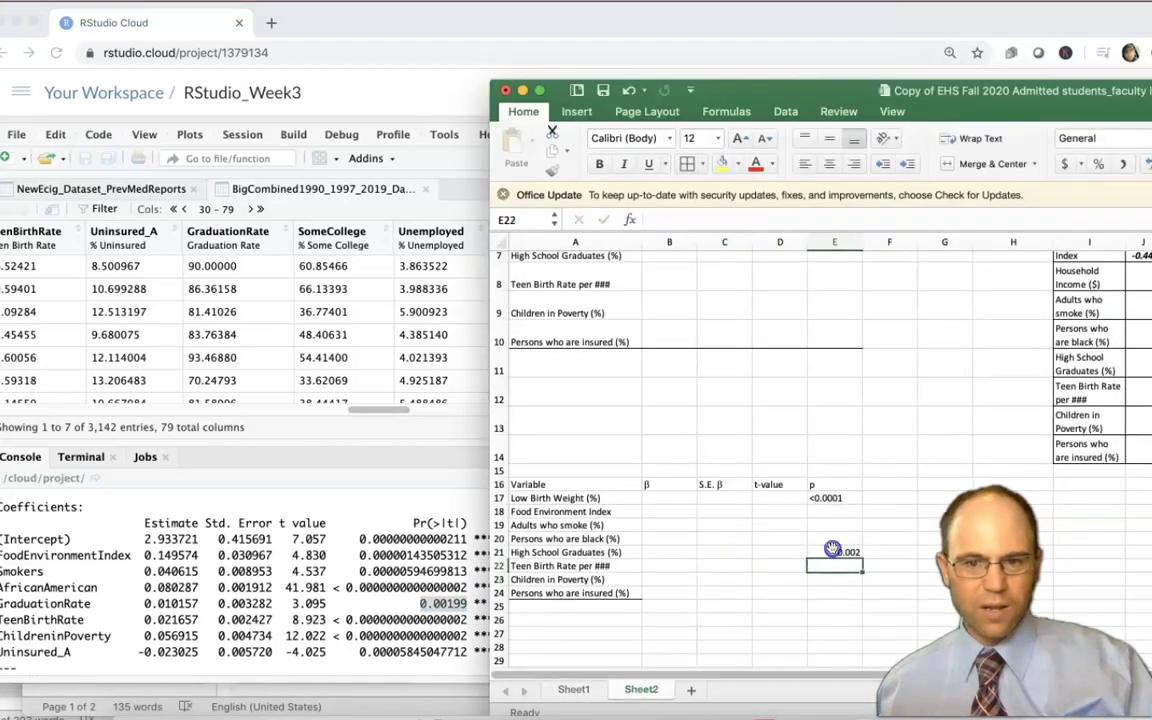
- Left-align the High School Graduates p-value in E21
{"action": "left_click", "coordinate": [832, 549]}
{"action": "left_click_drag", "start_coordinate": [843, 555], "coordinate": [848, 555]}
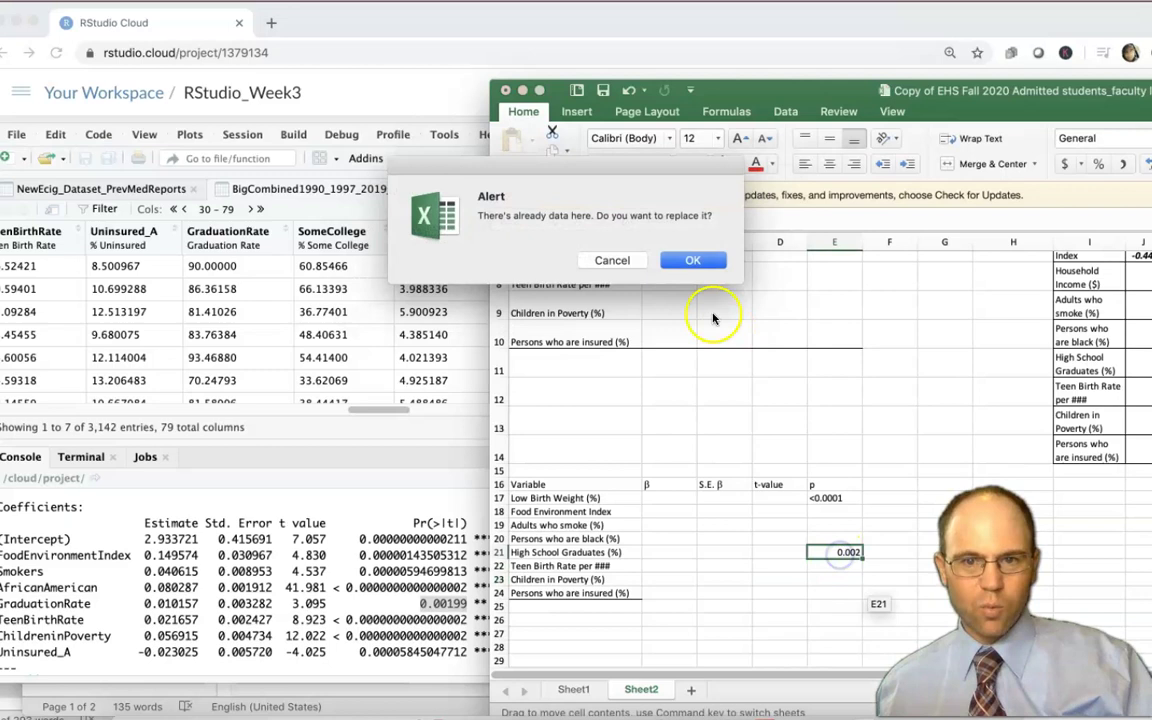
{"action": "left_click", "coordinate": [690, 260]}
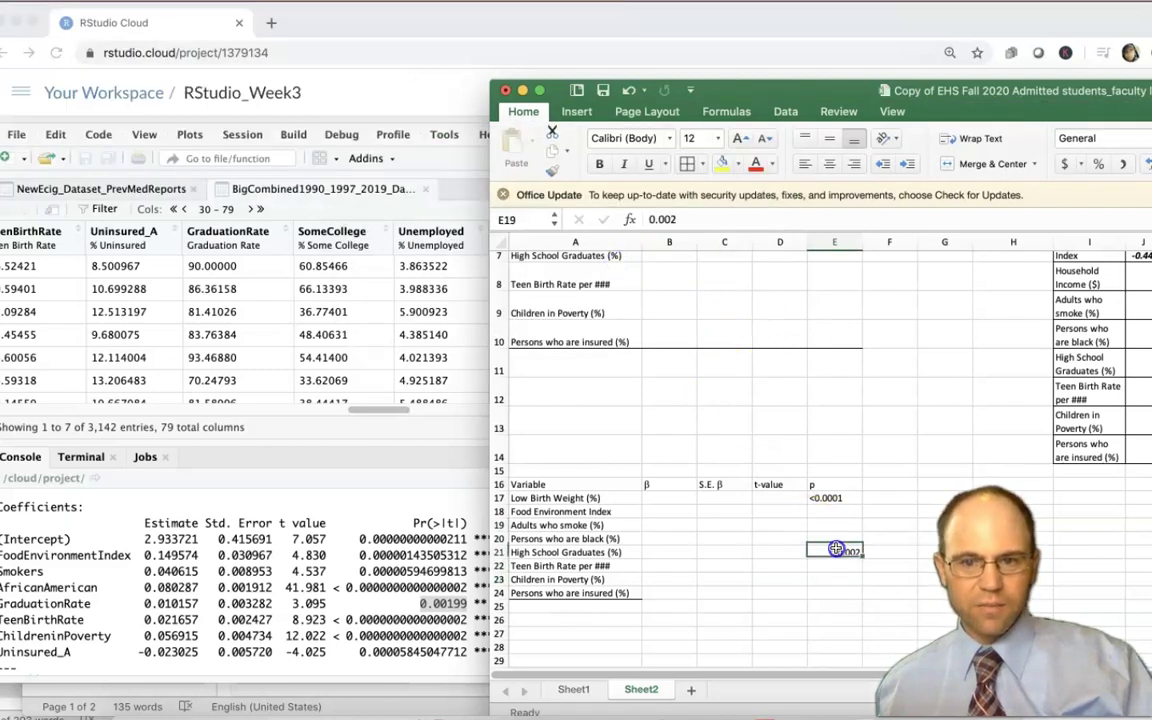
{"action": "left_click", "coordinate": [805, 163]}
{"action": "left_click", "coordinate": [945, 609]}
{"action": "left_click", "coordinate": [851, 583]}
{"action": "left_click_drag", "start_coordinate": [851, 586], "coordinate": [843, 573]}
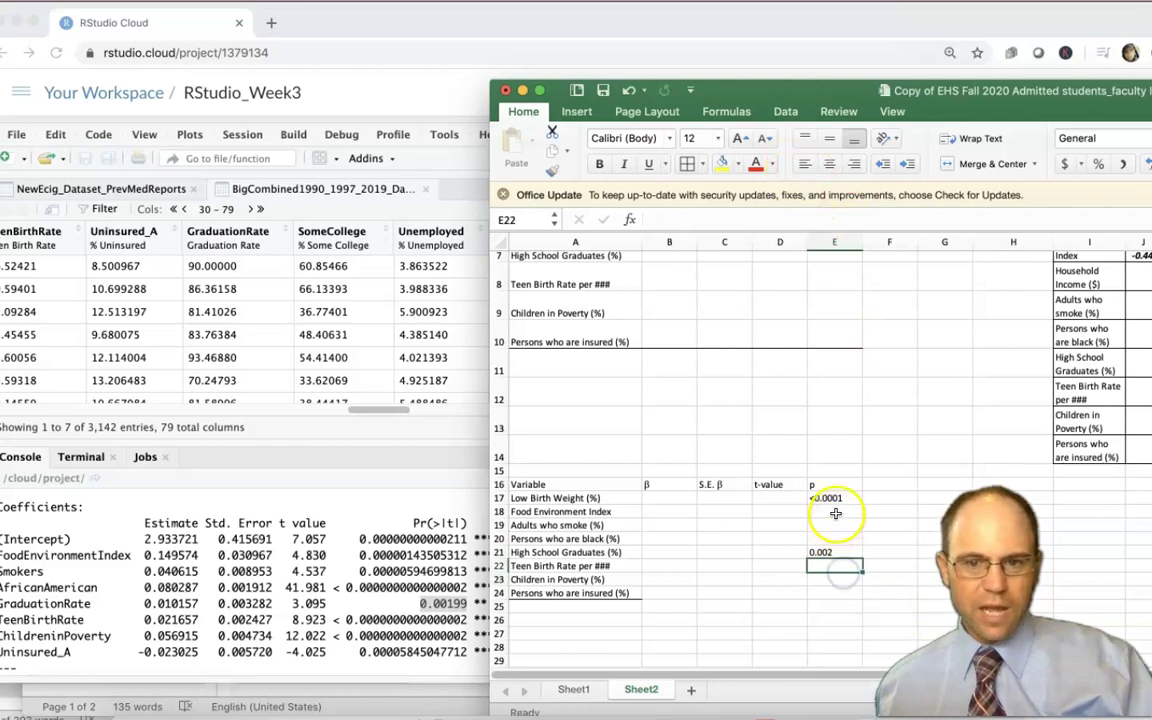
- Insert a blank row above the Persons who are insured (%) row in the lower table
{"action": "left_click", "coordinate": [835, 513]}
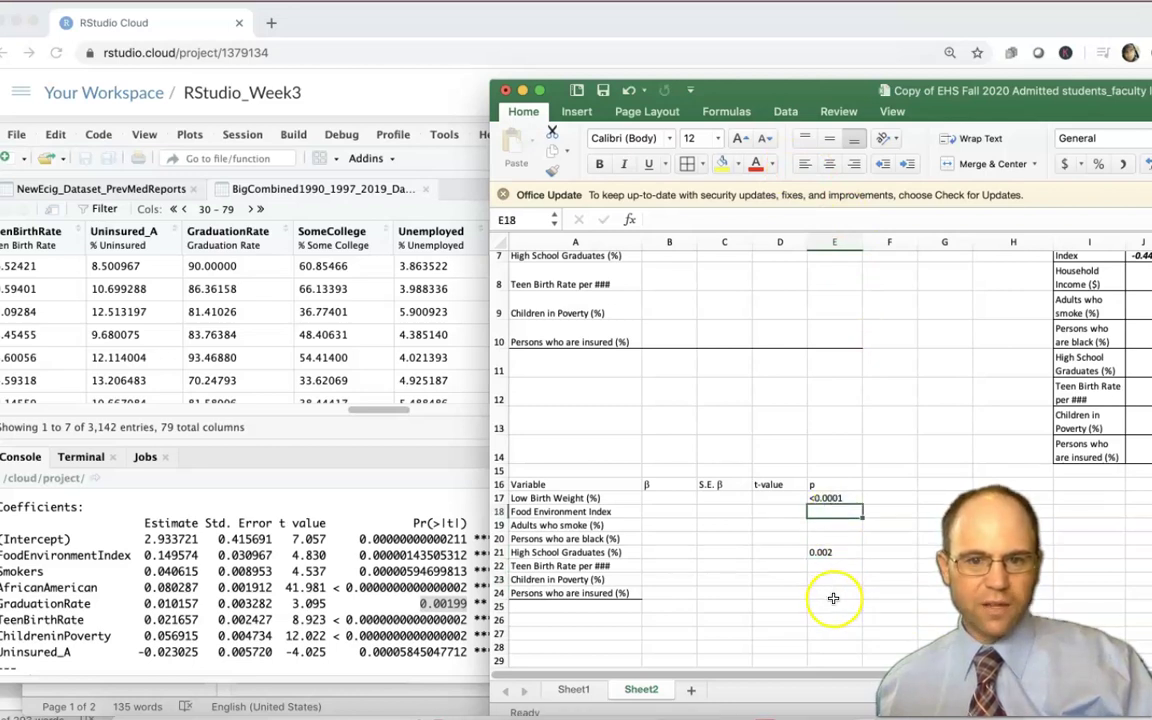
{"action": "left_click", "coordinate": [497, 593]}
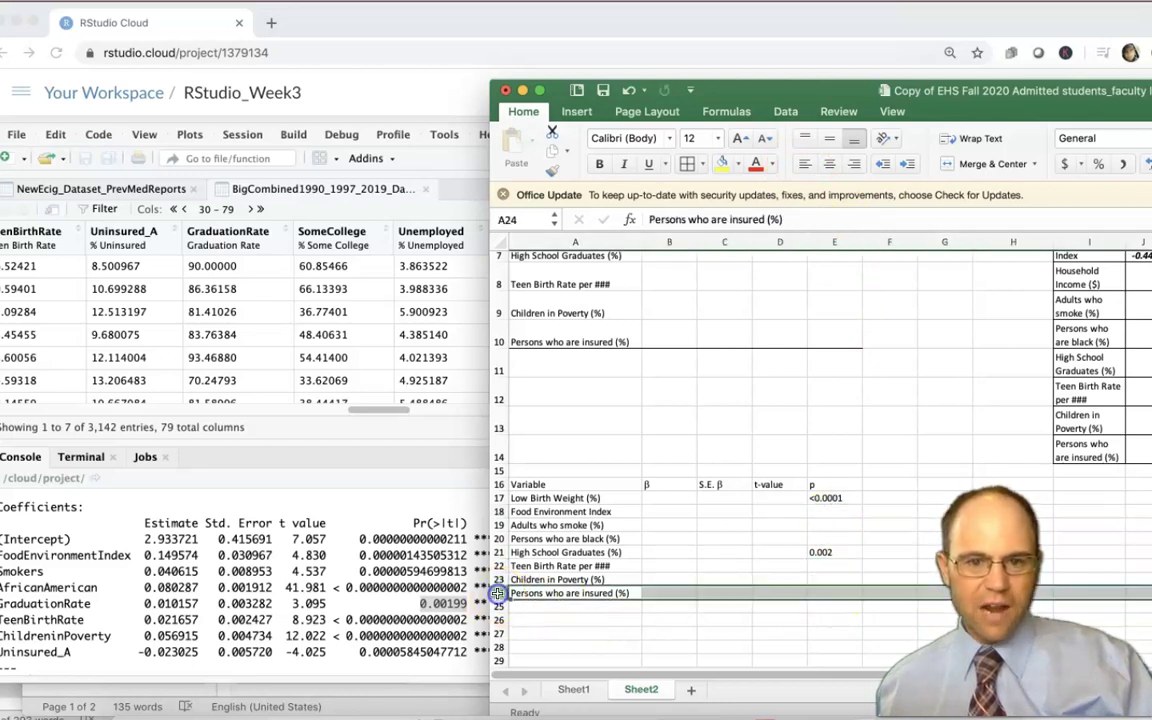
{"action": "right_click", "coordinate": [497, 593]}
{"action": "left_click", "coordinate": [520, 595]}
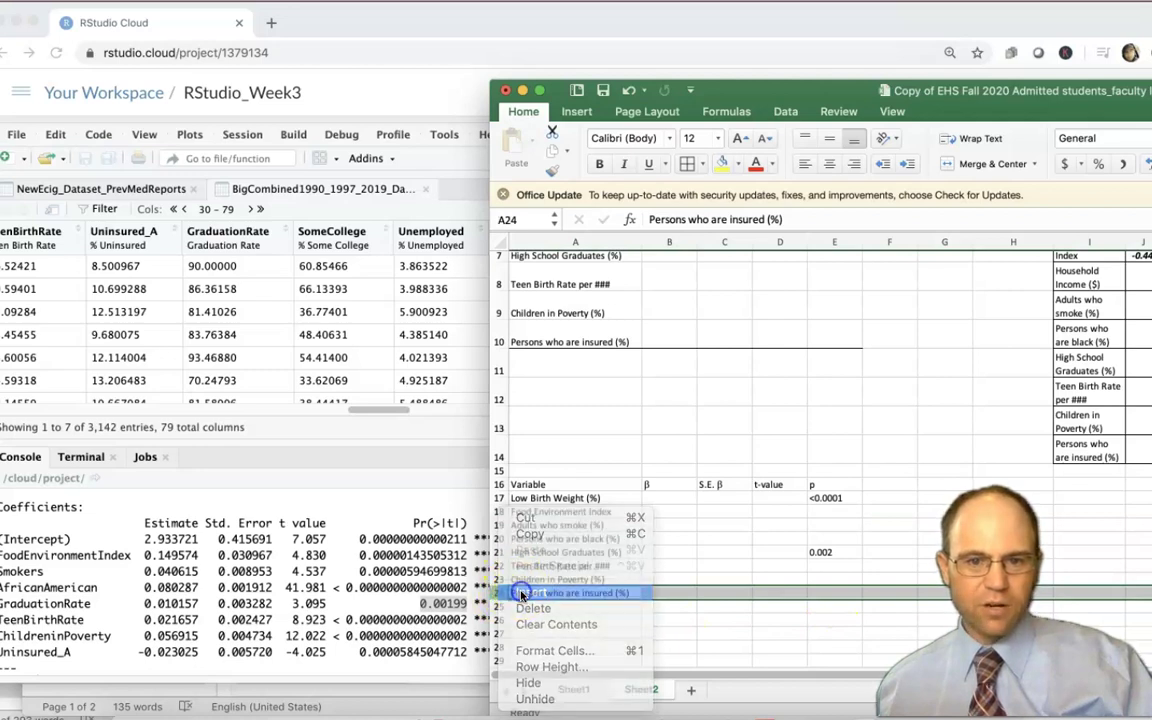
{"action": "left_click", "coordinate": [562, 605]}
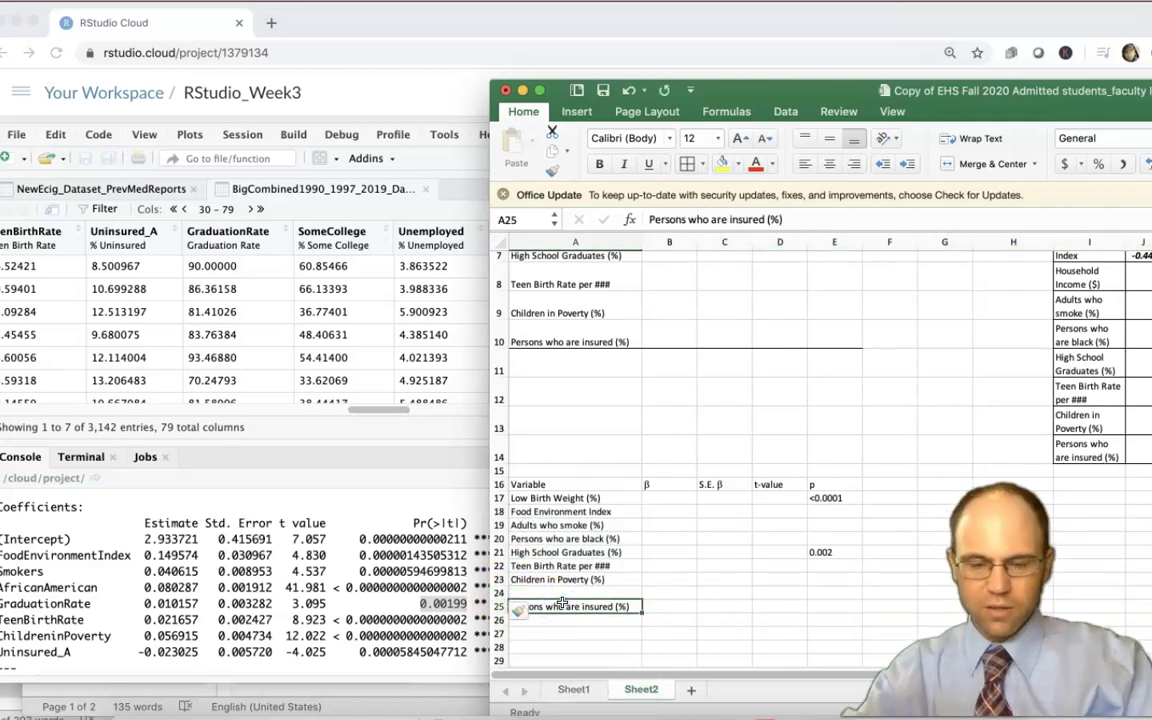
- Try to move the Persons who are insured (%) label from A25 up to A24, and undo the move
{"action": "left_click_drag", "start_coordinate": [562, 605], "coordinate": [562, 592]}
{"action": "left_click", "coordinate": [562, 604]}
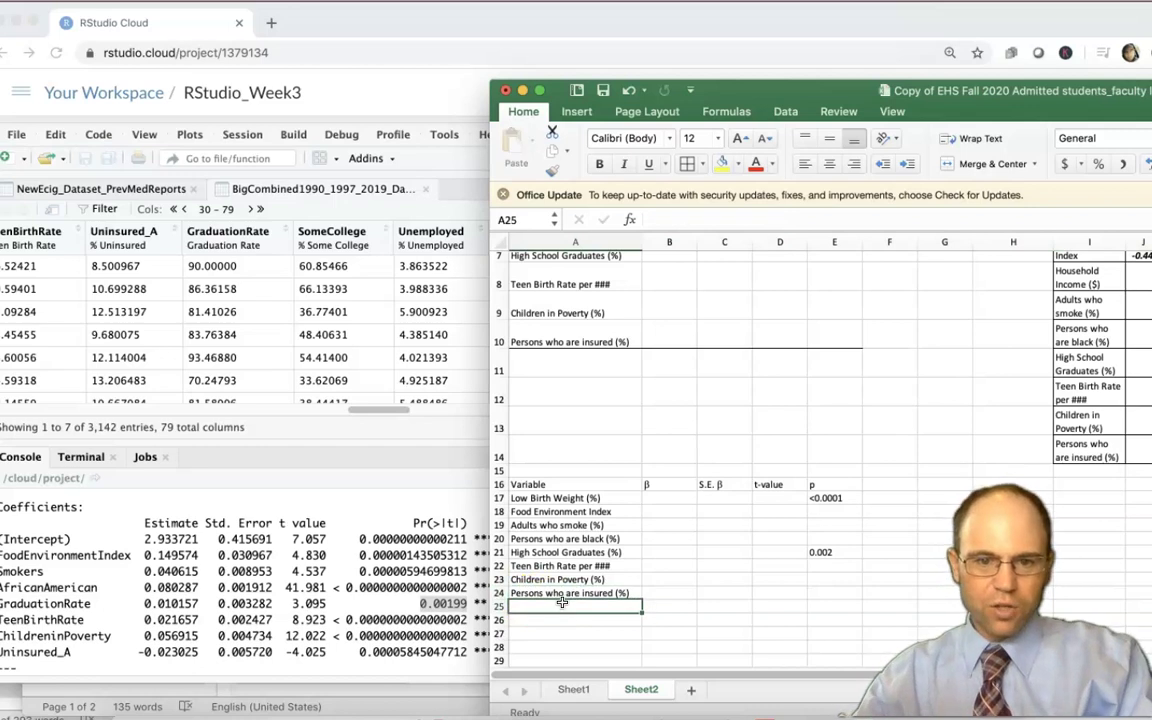
{"action": "key", "text": "Up"}
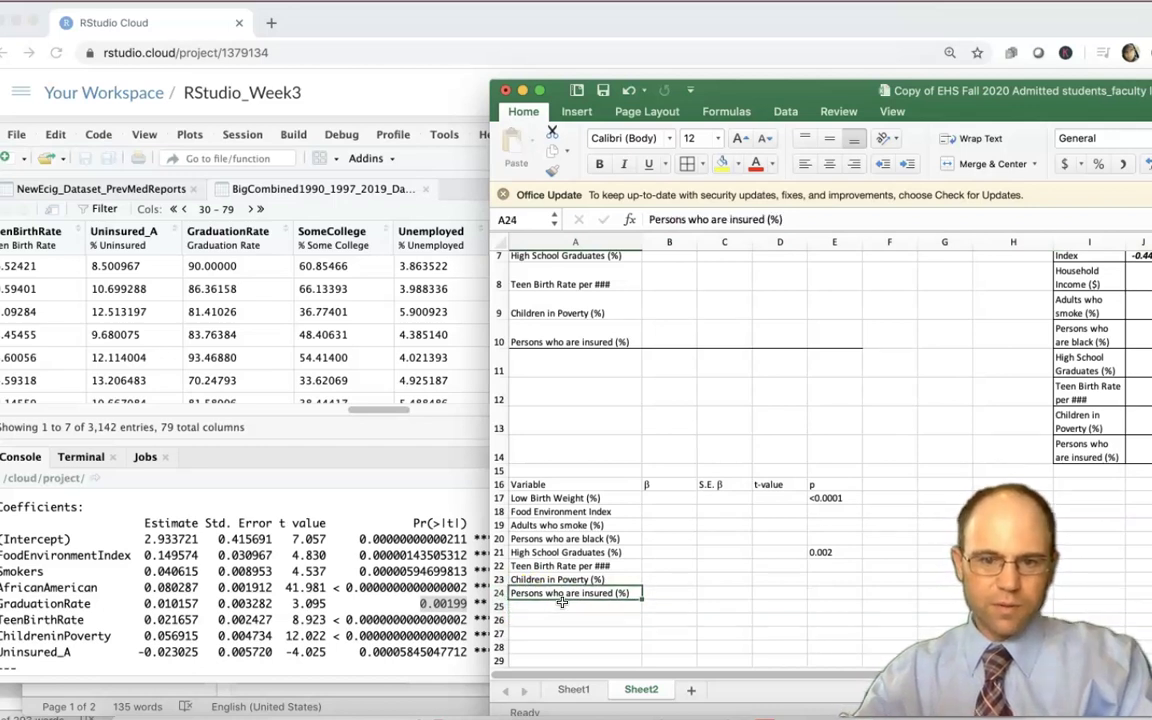
{"action": "key", "text": "super+z"}
{"action": "left_click", "coordinate": [562, 604]}
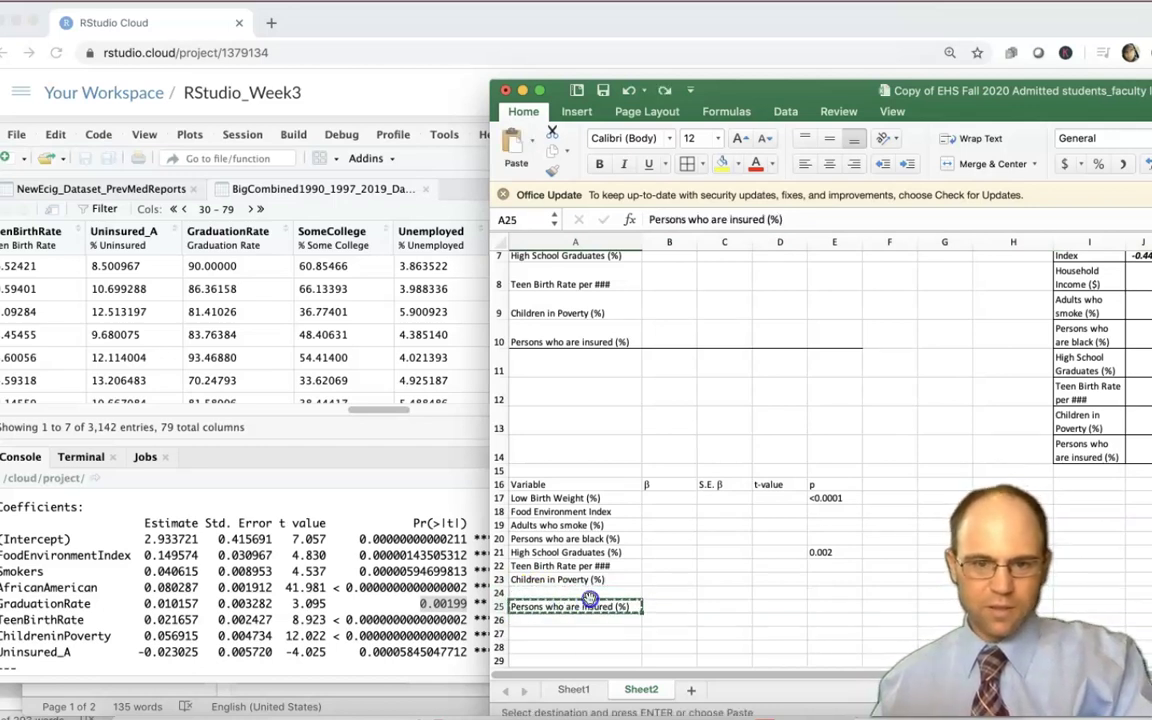
{"action": "left_click_drag", "start_coordinate": [590, 600], "coordinate": [580, 587]}
{"action": "key", "text": "super+z"}
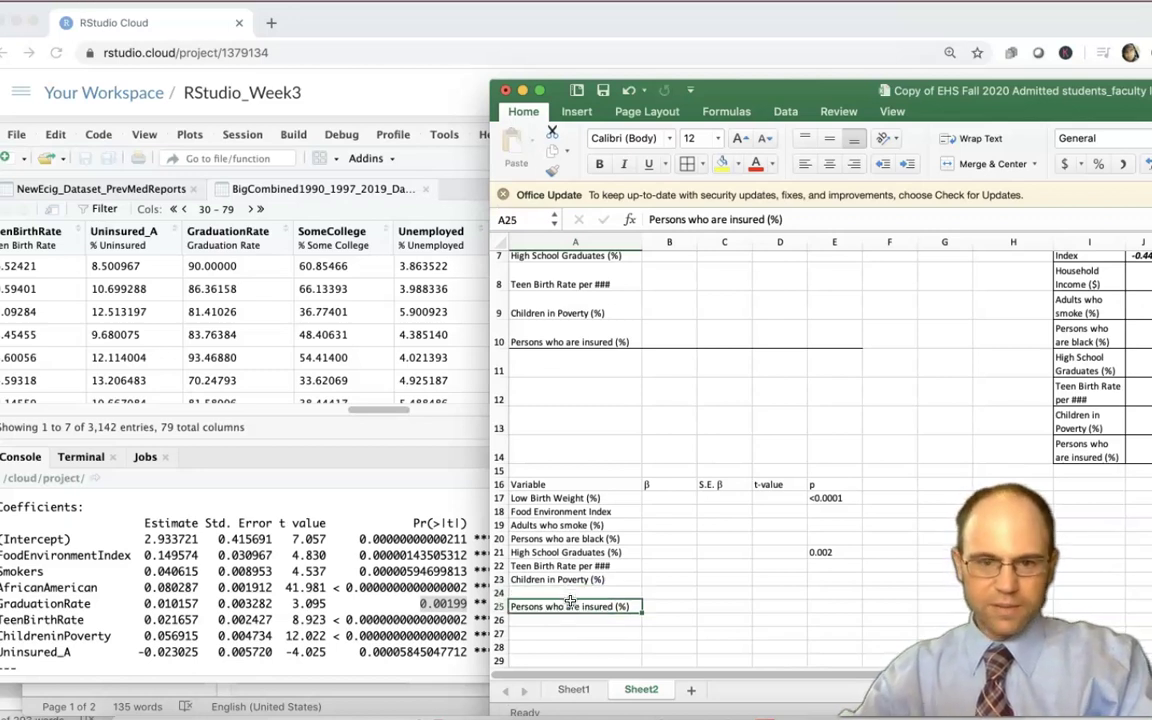
- Enter Persons who are insured (%) in A24 and replace the label in A25 with Constant
{"action": "type", "text": "Person"}
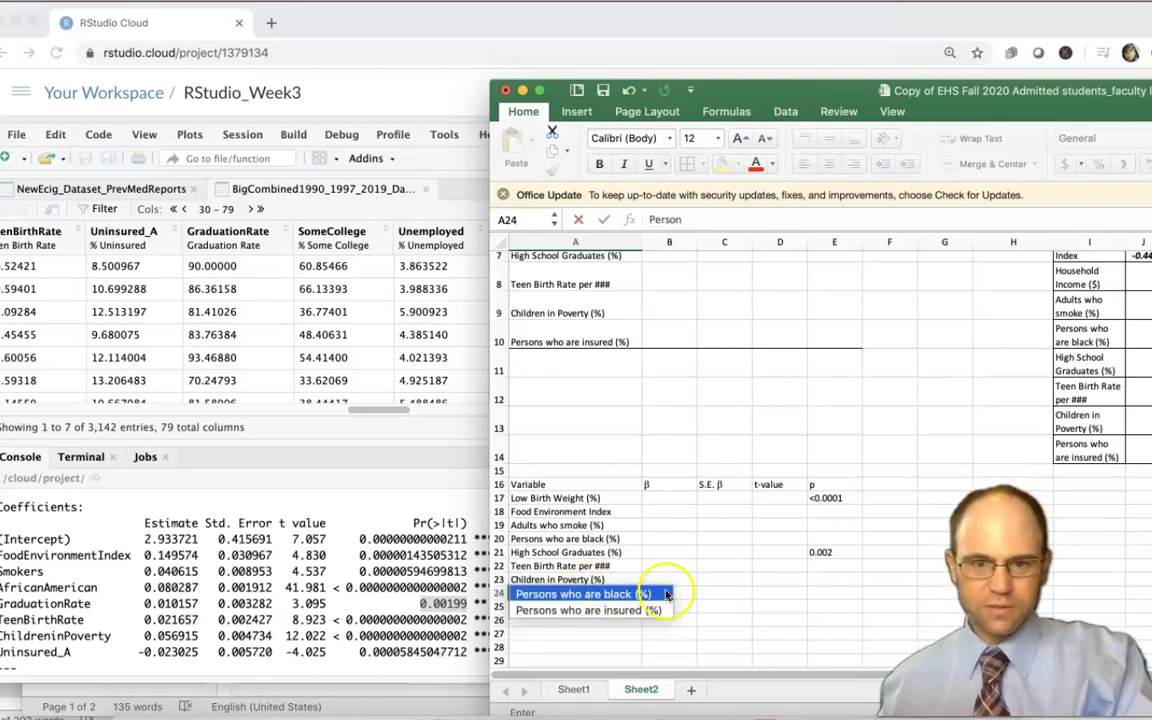
{"action": "left_click", "coordinate": [590, 609]}
{"action": "type", "text": "Co"}
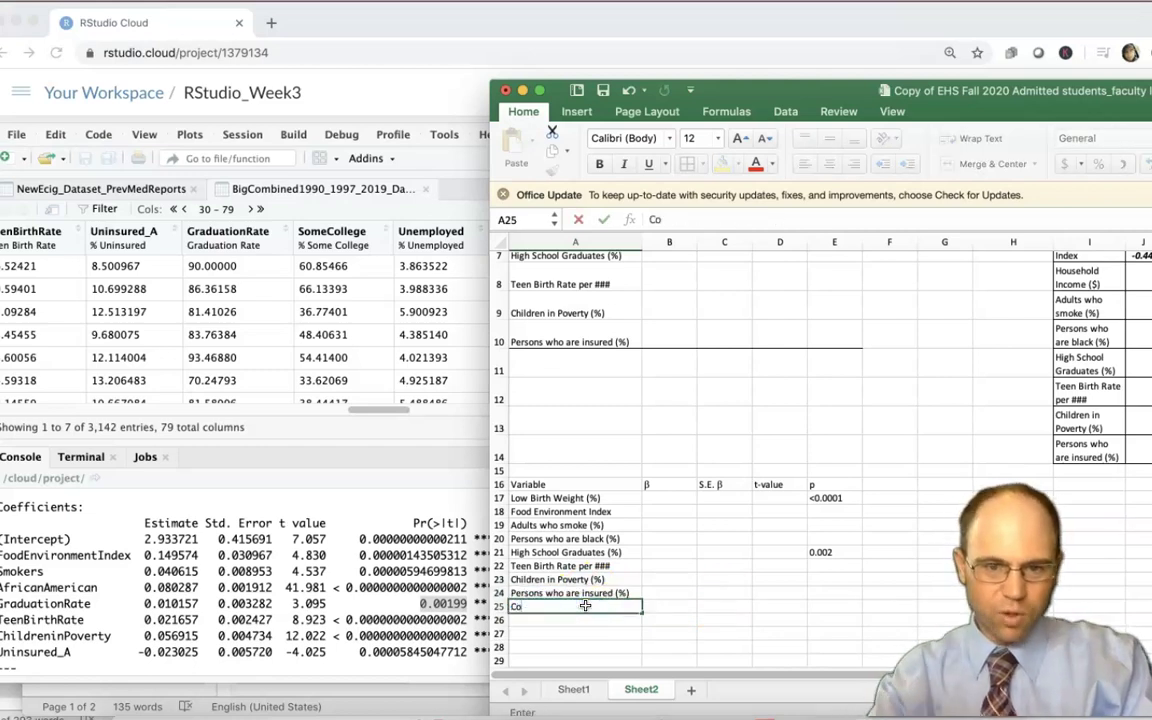
{"action": "type", "text": "nstant"}
{"action": "key", "text": "Tab"}
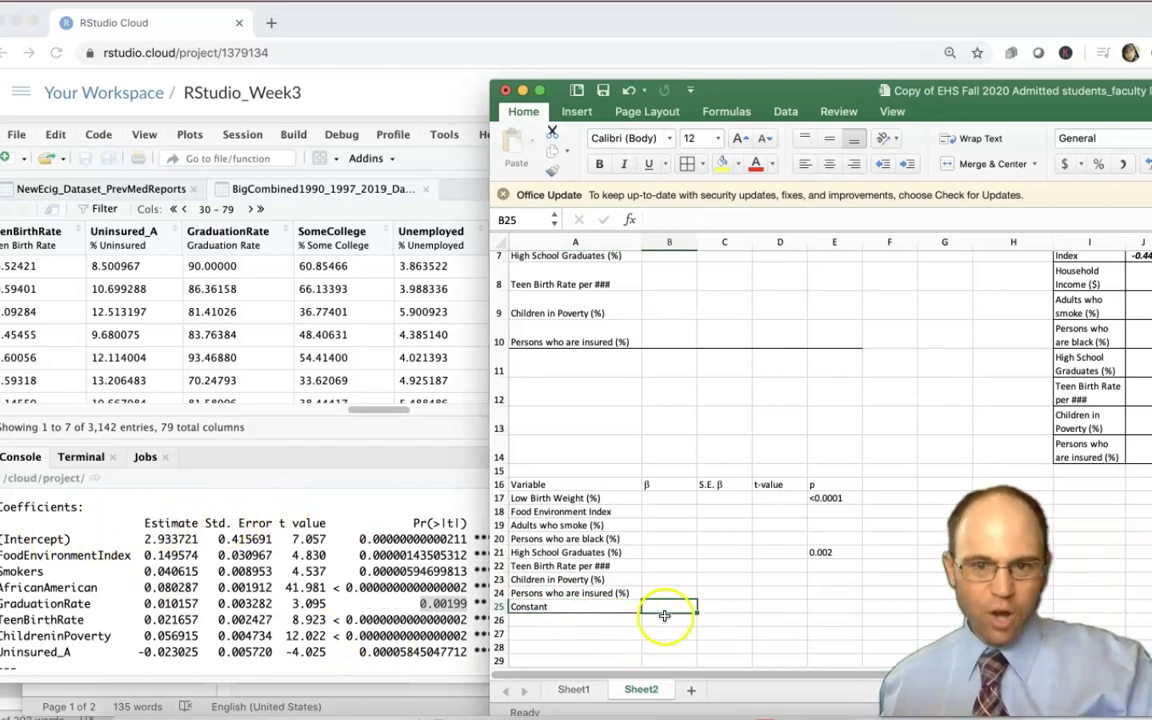
- Enter 2.934 as the β value in B25 for the Constant row and left-align it
{"action": "type", "text": "2.934"}
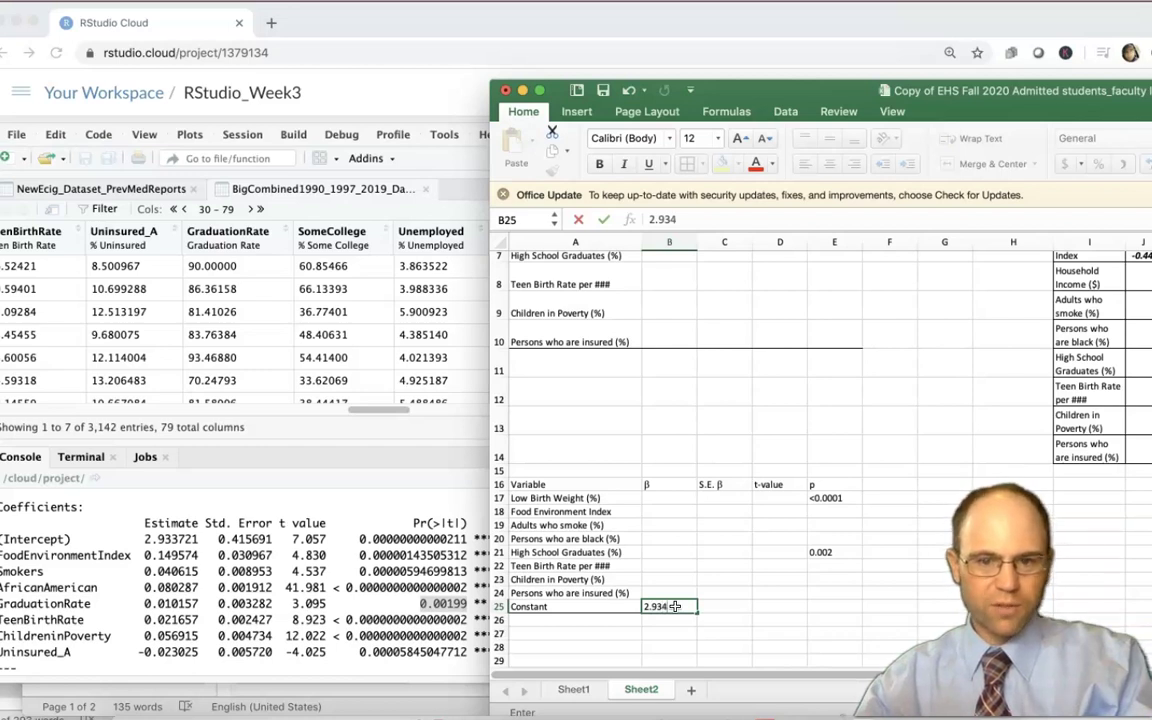
{"action": "key", "text": "Up"}
{"action": "left_click", "coordinate": [676, 606]}
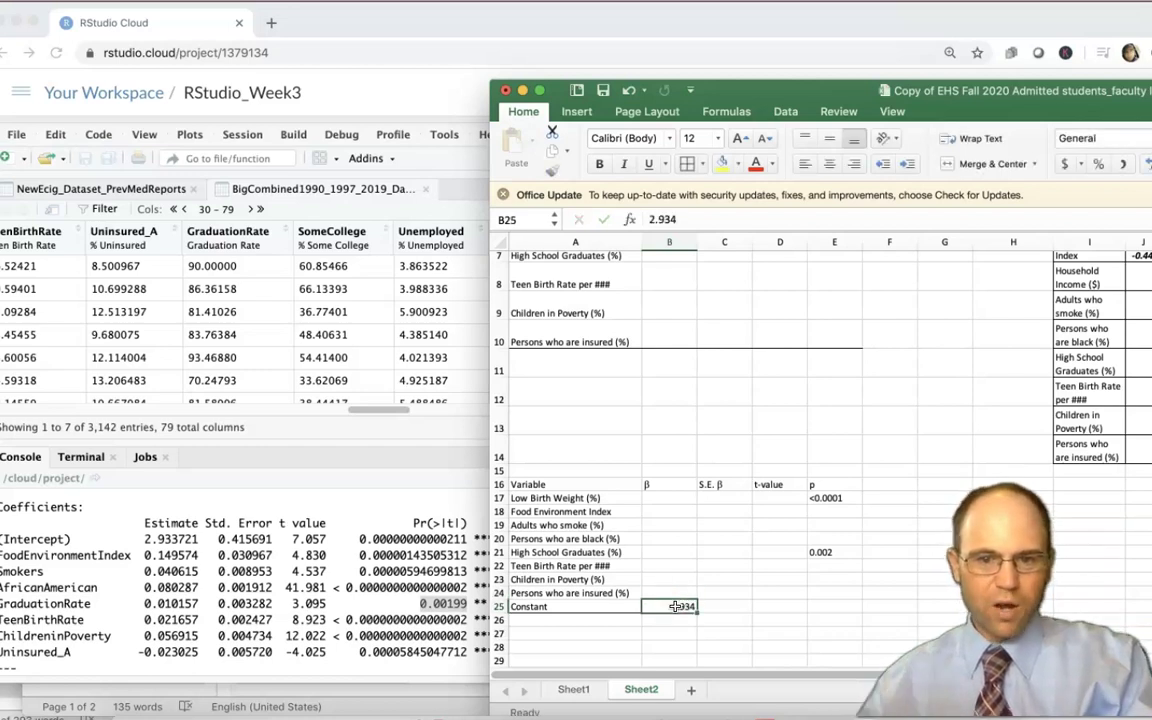
{"action": "left_click", "coordinate": [805, 163]}
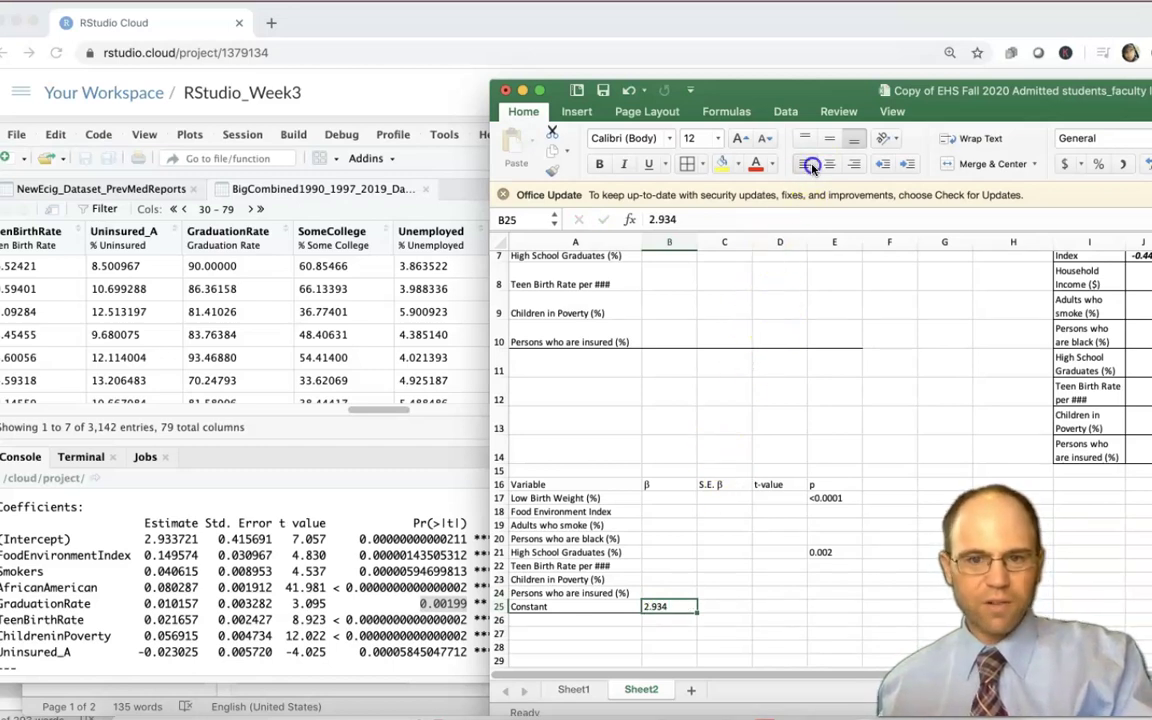
{"action": "left_click", "coordinate": [666, 590]}
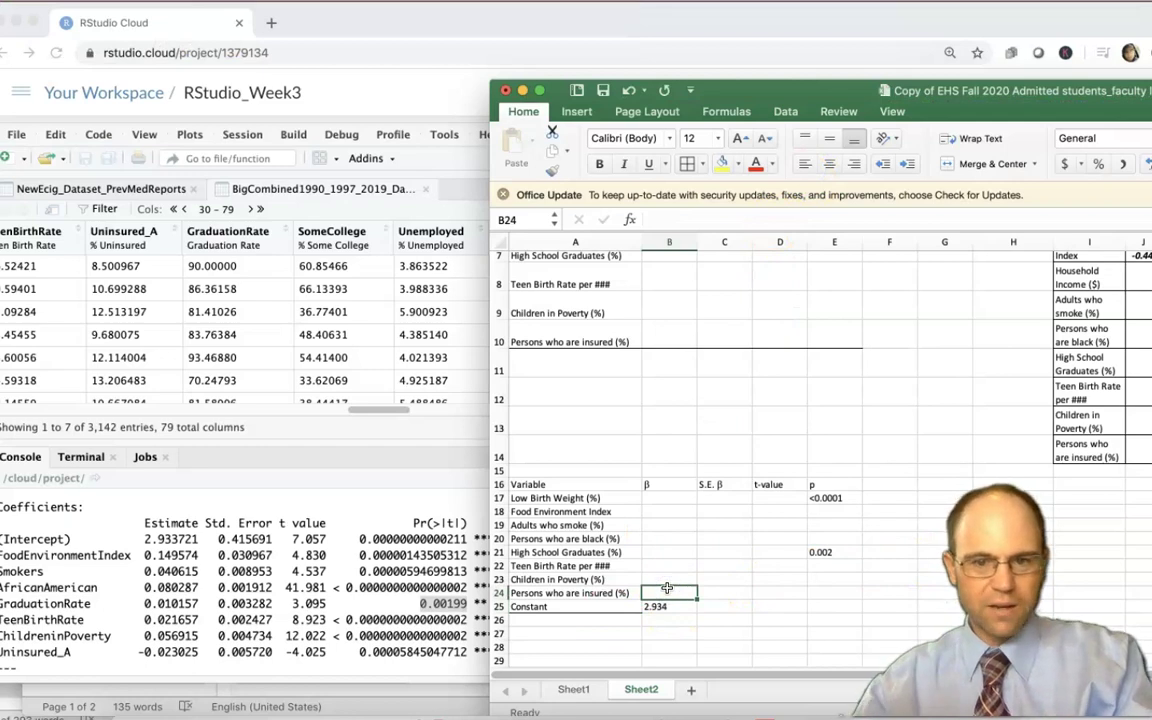
{"action": "key", "text": "Up"}
{"action": "key", "text": "Up"}
{"action": "key", "text": "Up"}
{"action": "key", "text": "Up"}
{"action": "key", "text": "Up"}
{"action": "key", "text": "Up"}
{"action": "key", "text": "Up"}
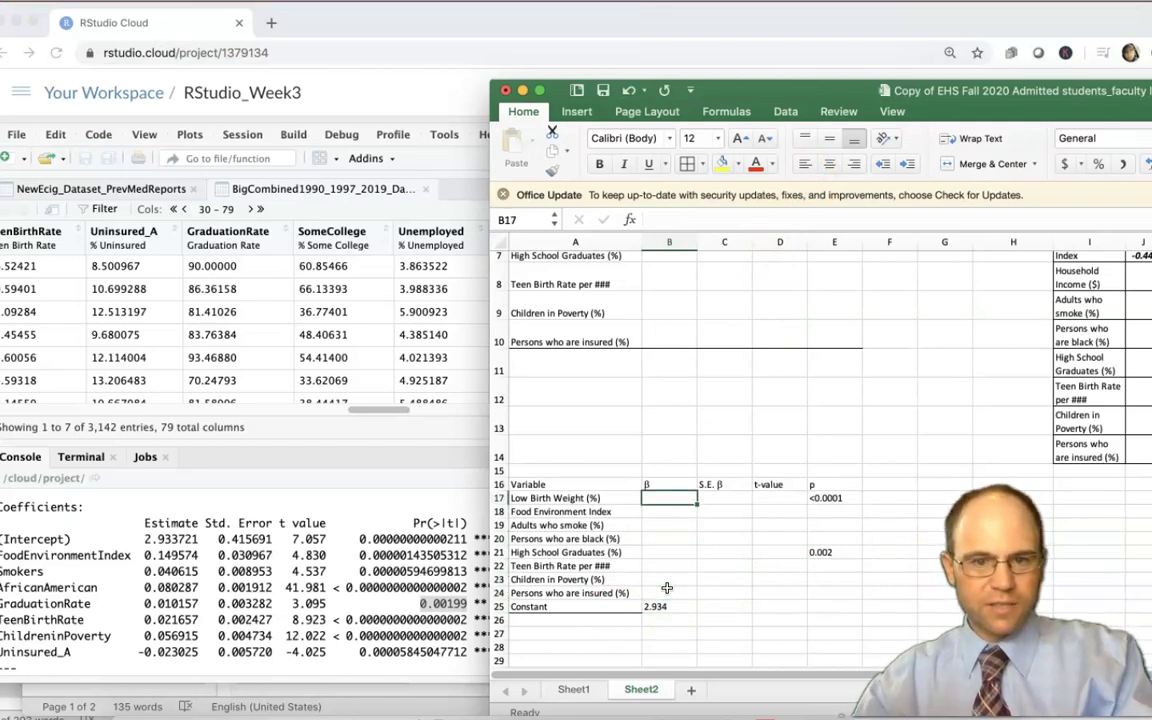
- Move the <0.0001 p-value from E17 down to E18, in the Food Environment Index row
{"action": "left_click", "coordinate": [823, 497]}
{"action": "key", "text": "super+c"}
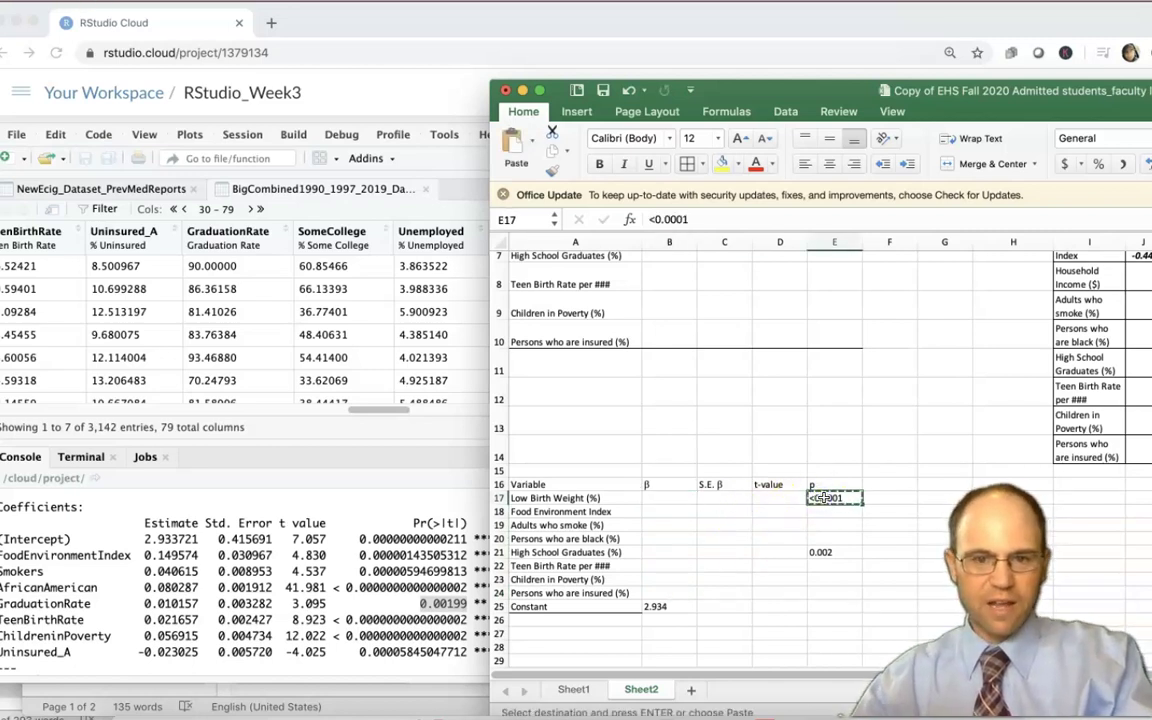
{"action": "key", "text": "Down"}
{"action": "key", "text": "Return"}
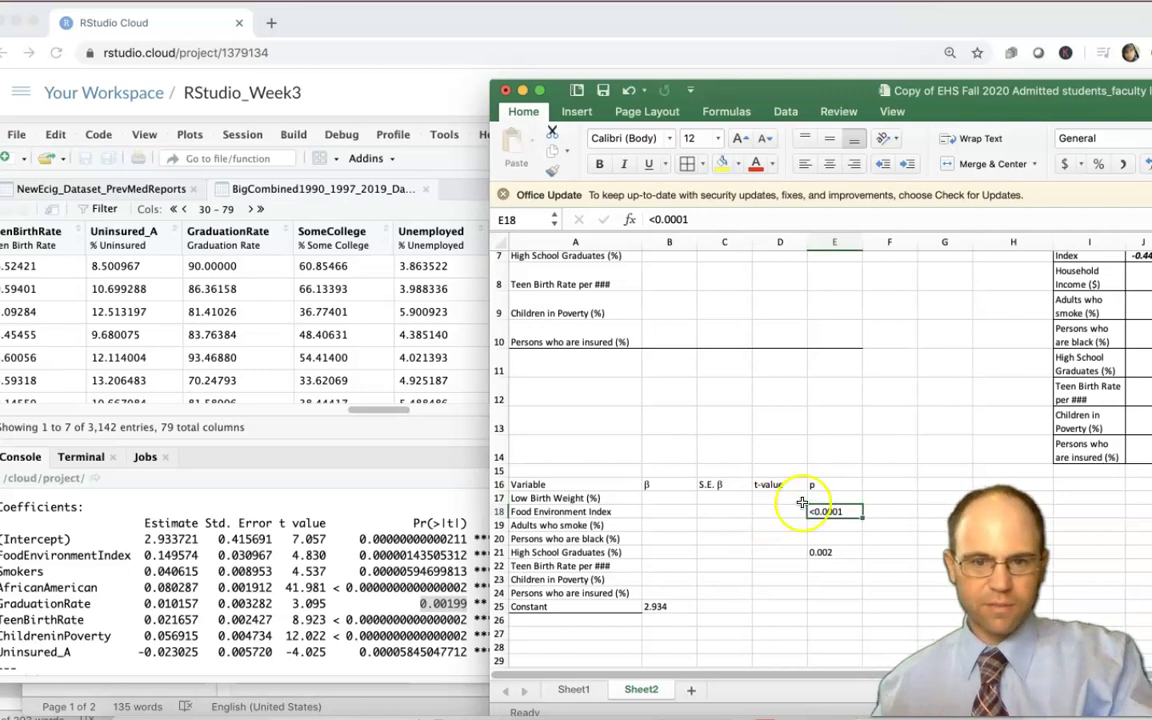
- Delete the Low Birth Weight (%) row, row 17, from the coefficients table
{"action": "left_click", "coordinate": [499, 497]}
{"action": "right_click", "coordinate": [499, 497]}
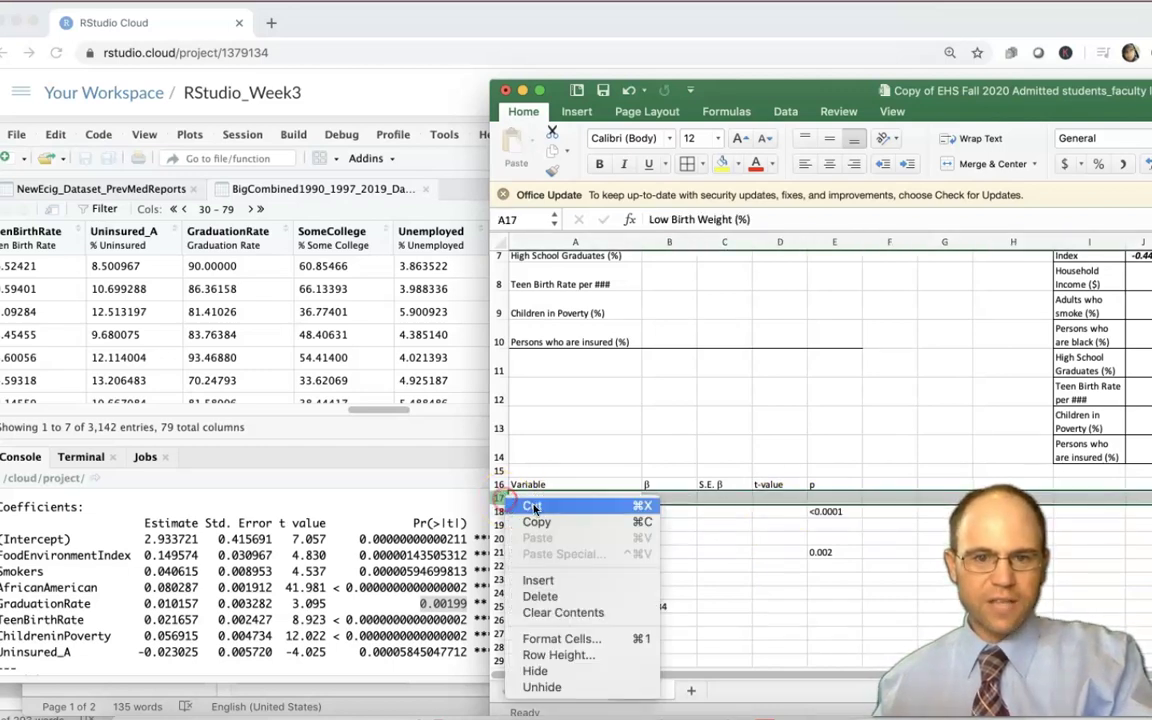
{"action": "left_click", "coordinate": [575, 597]}
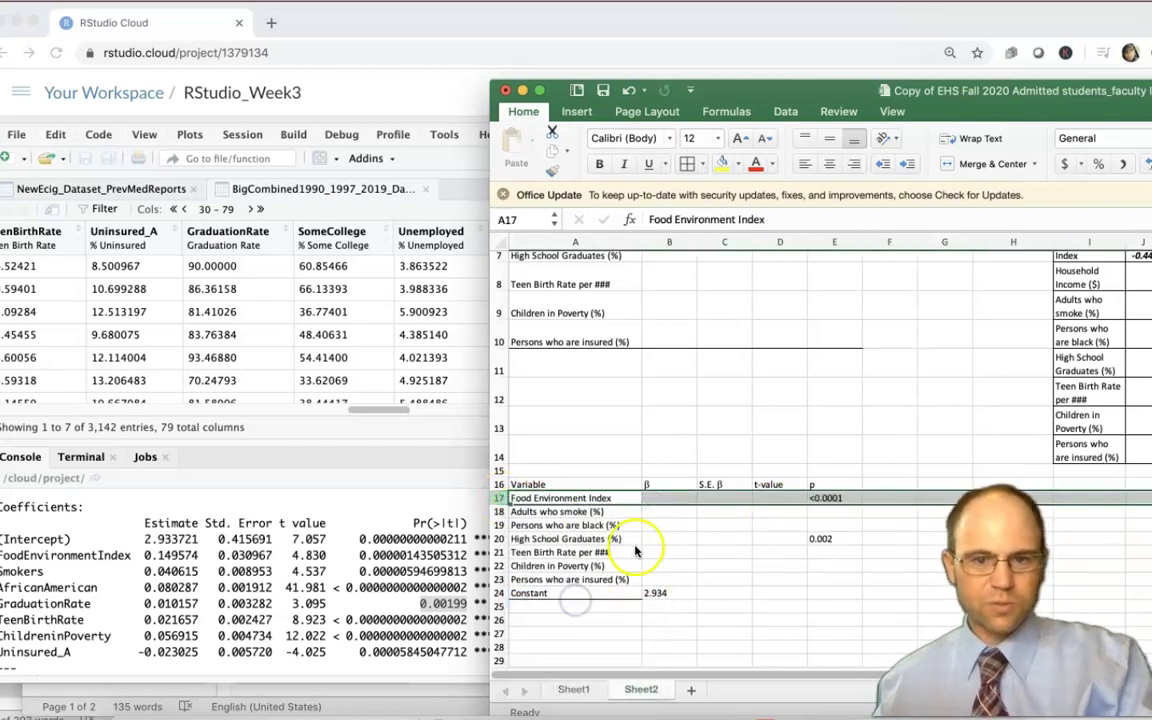
{"action": "left_click", "coordinate": [731, 579]}
- Apply bottom and top borders to the coefficients table's header row, A16:E16
{"action": "left_click_drag", "start_coordinate": [840, 485], "coordinate": [532, 481]}
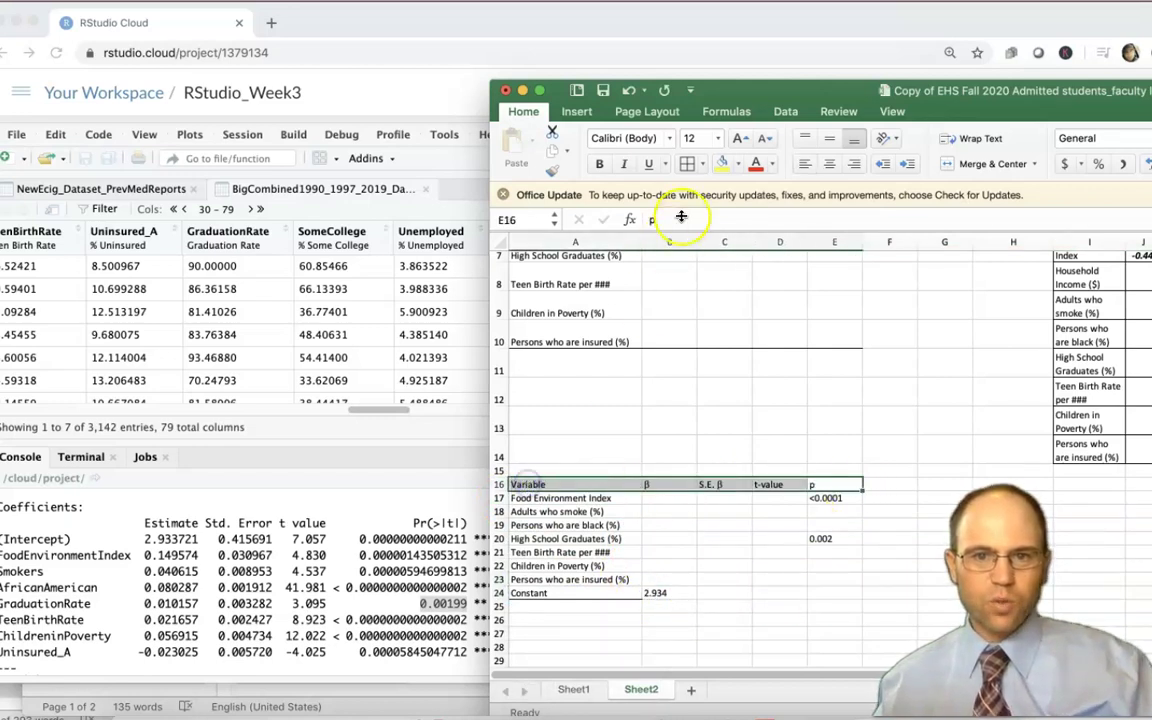
{"action": "left_click", "coordinate": [703, 164]}
{"action": "left_click", "coordinate": [729, 209]}
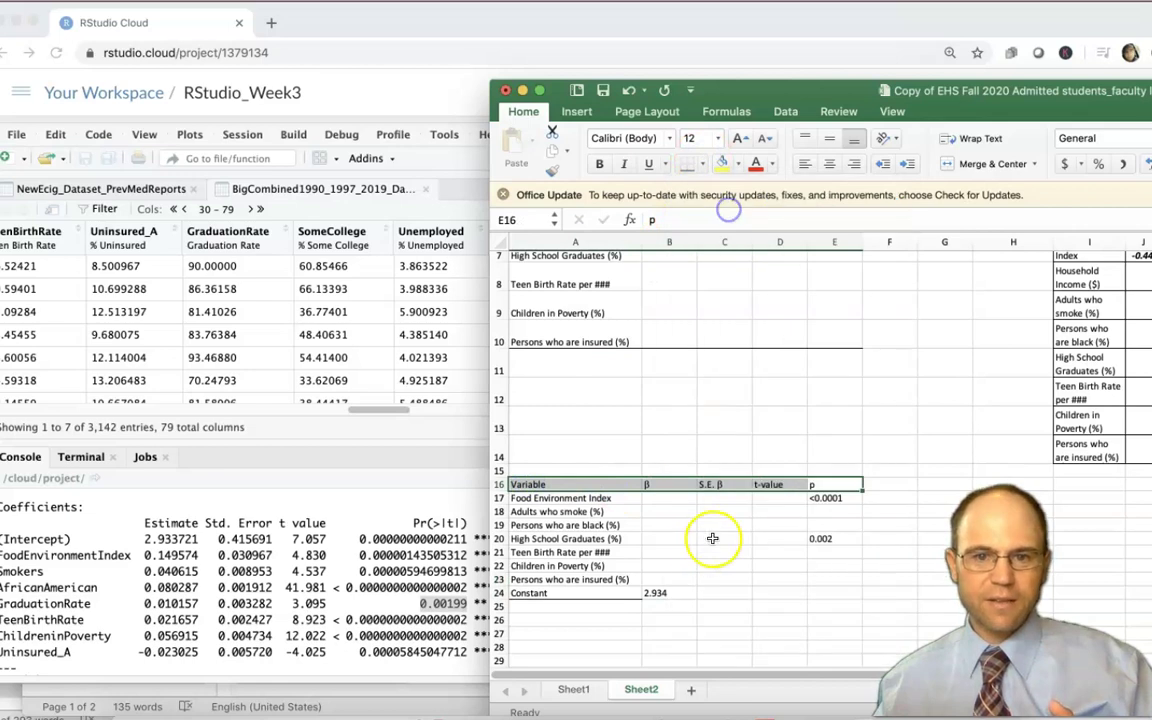
{"action": "left_click_drag", "start_coordinate": [848, 481], "coordinate": [585, 487]}
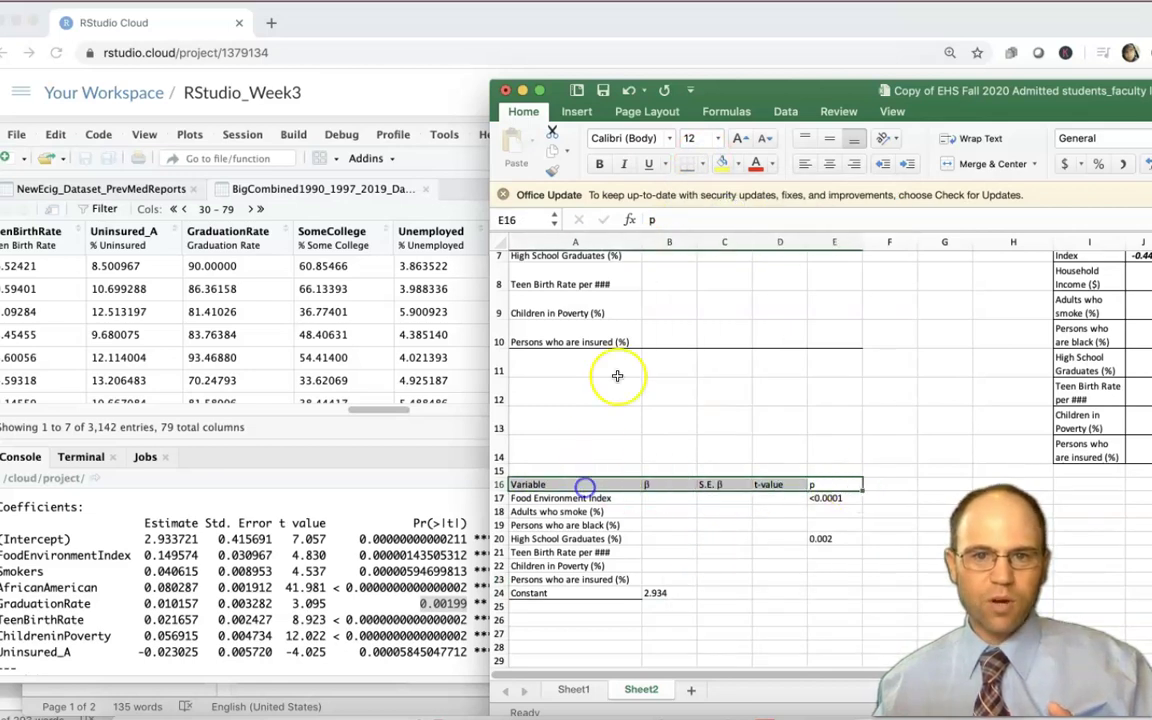
{"action": "left_click", "coordinate": [703, 164]}
{"action": "left_click", "coordinate": [713, 230]}
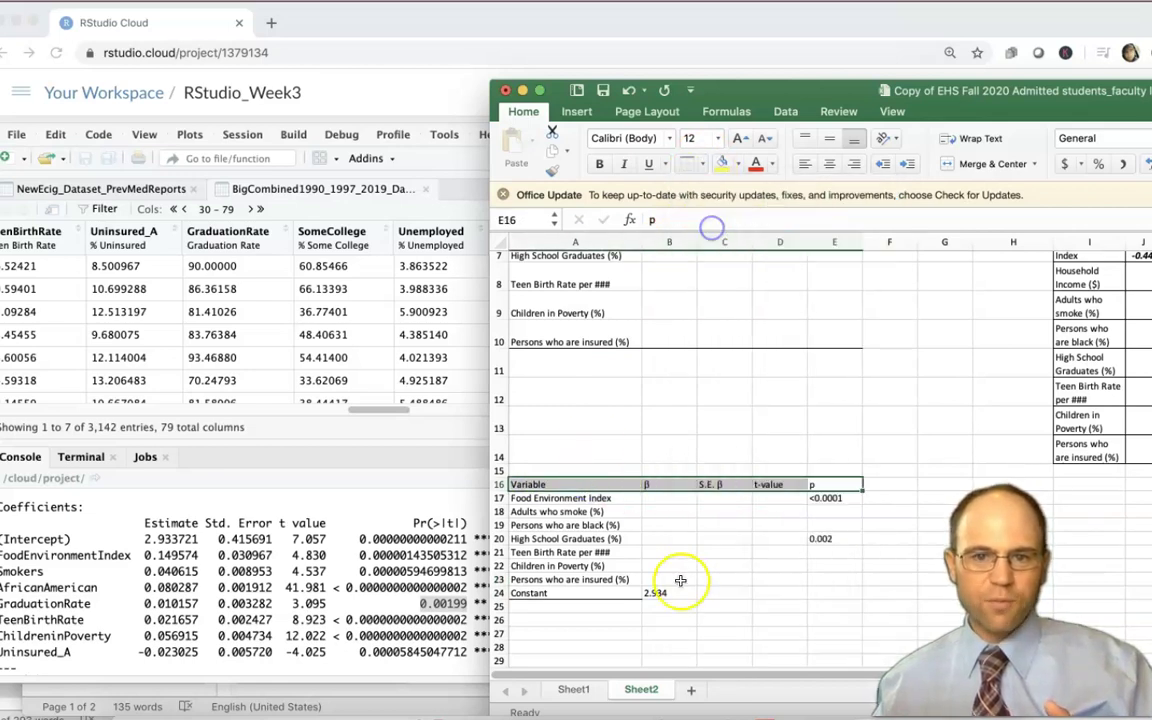
- Add a bottom border to B24:E24 in the Constant row
{"action": "left_click", "coordinate": [683, 508]}
{"action": "left_click", "coordinate": [656, 596]}
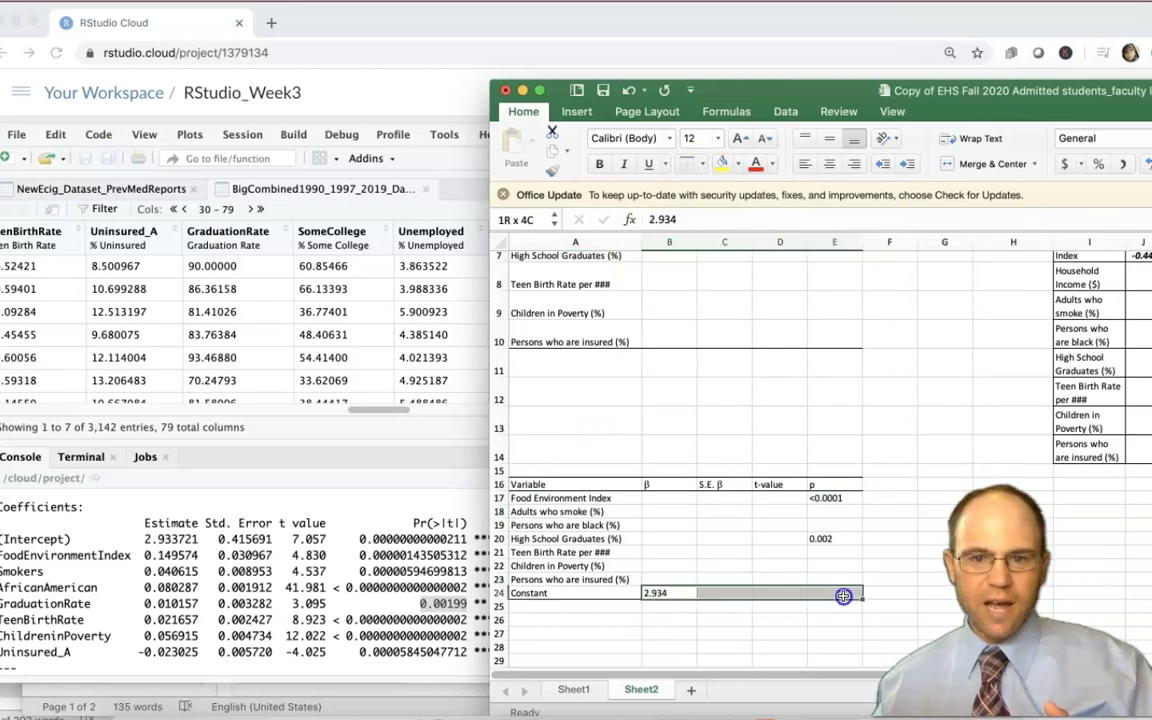
{"action": "left_click", "coordinate": [700, 165]}
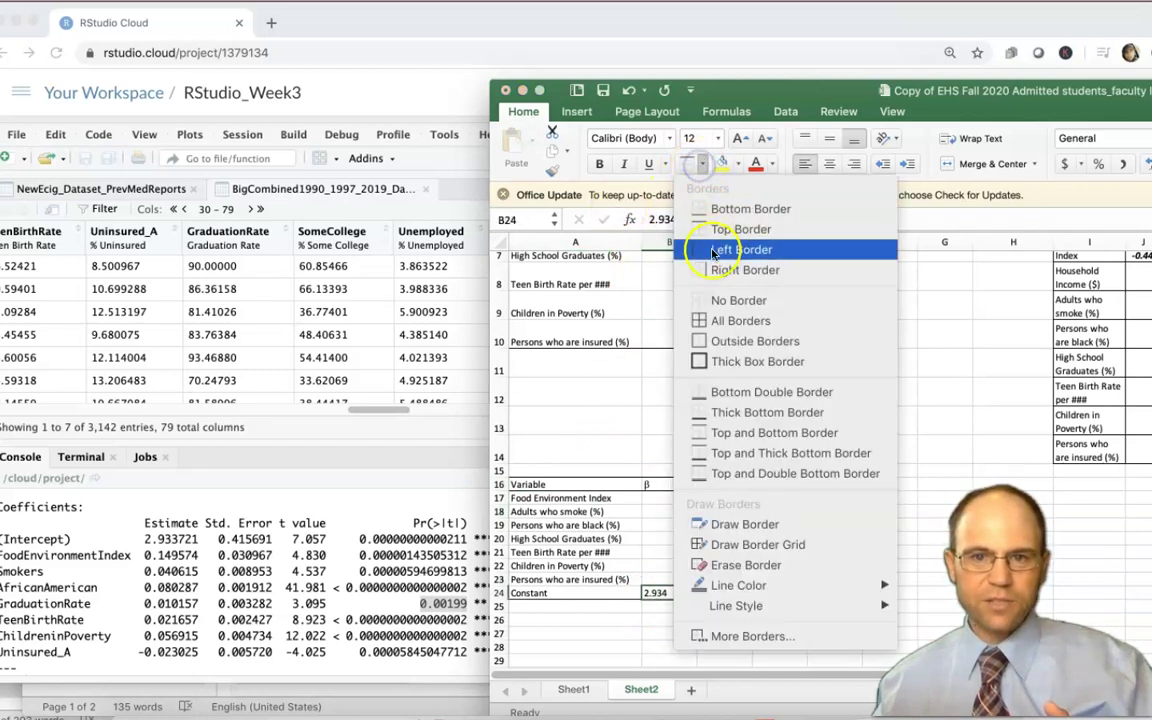
{"action": "left_click", "coordinate": [723, 208]}
{"action": "left_click_drag", "start_coordinate": [753, 589], "coordinate": [753, 585]}
{"action": "left_click", "coordinate": [739, 596]}
{"action": "key", "text": "super+z"}
- Enter 0.42 as the S.E. β value in C24 for the Constant row, and clear that cell again
{"action": "left_click", "coordinate": [734, 594]}
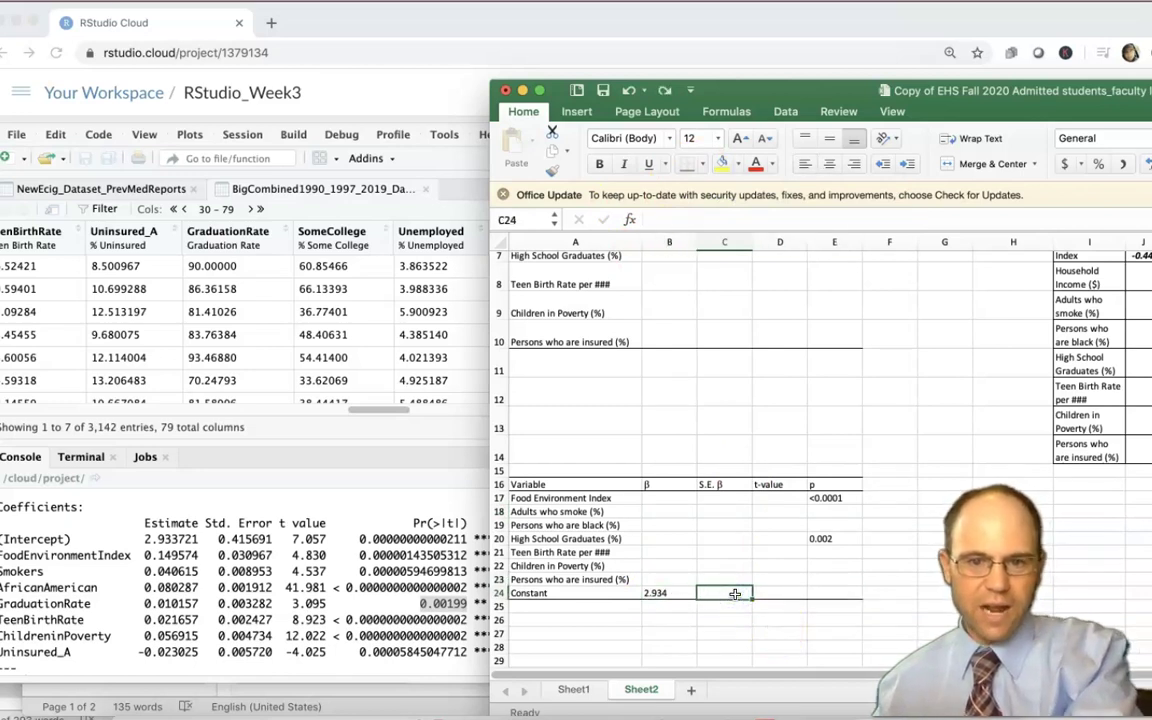
{"action": "type", "text": "0"}
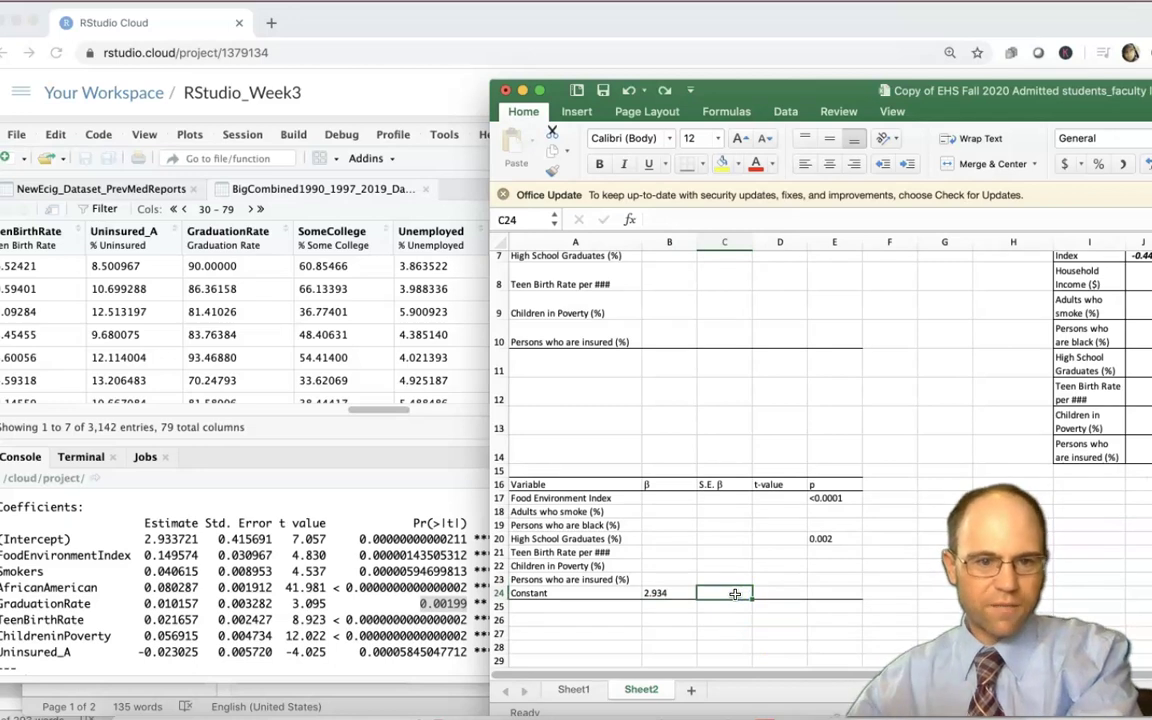
{"action": "type", "text": "."}
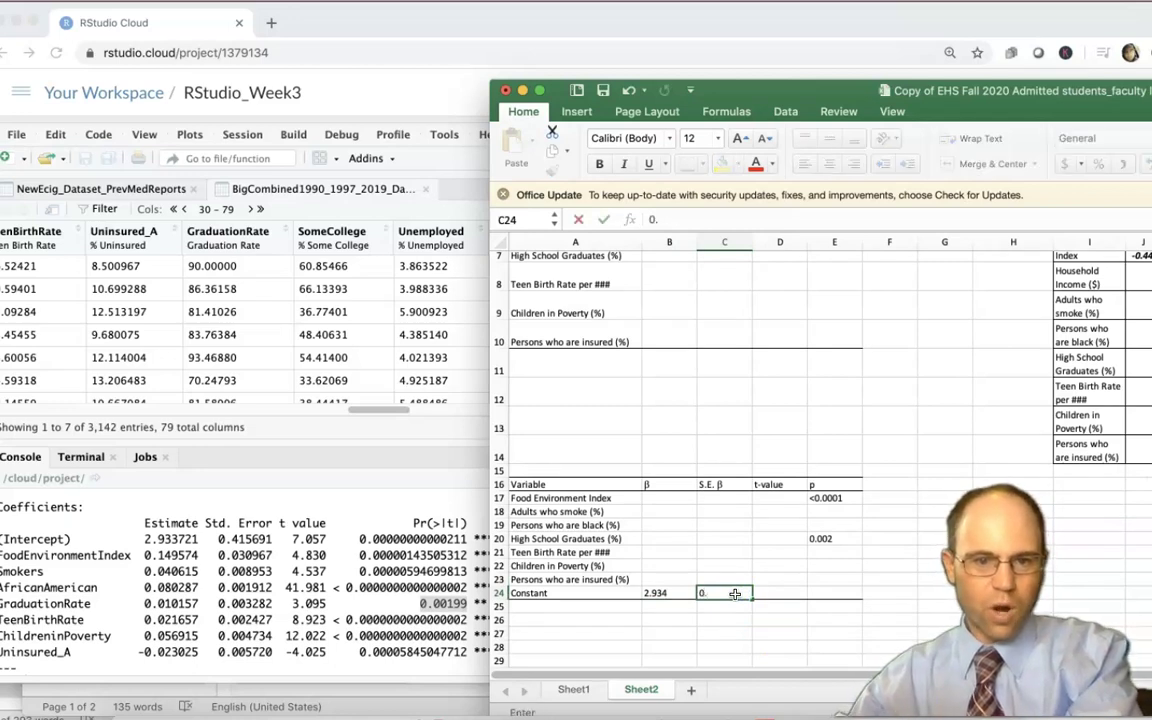
{"action": "type", "text": "42"}
{"action": "key", "text": "Tab"}
{"action": "key", "text": "Tab"}
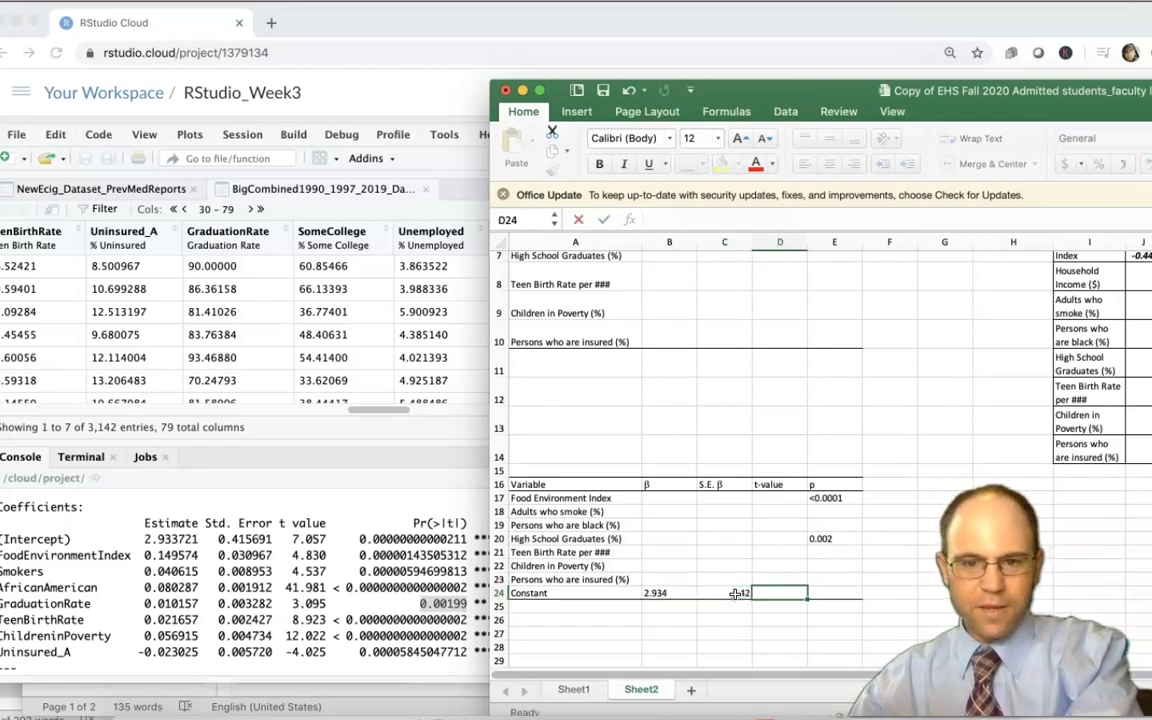
{"action": "left_click", "coordinate": [735, 594]}
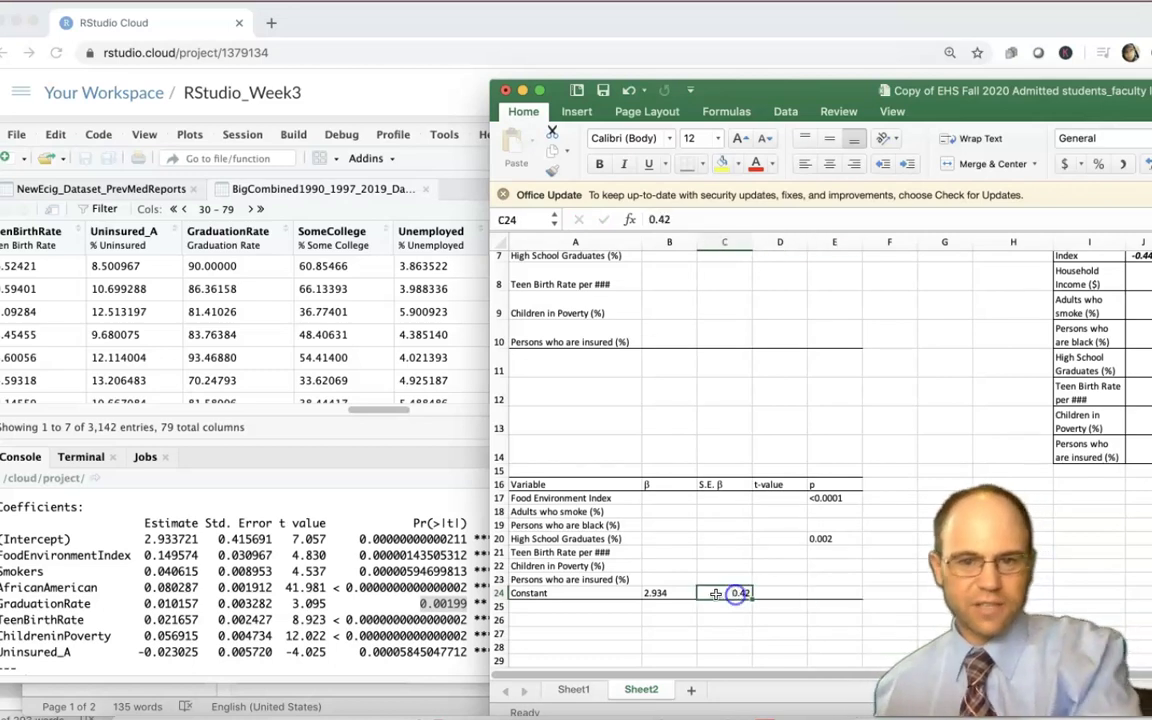
{"action": "key", "text": "Delete"}
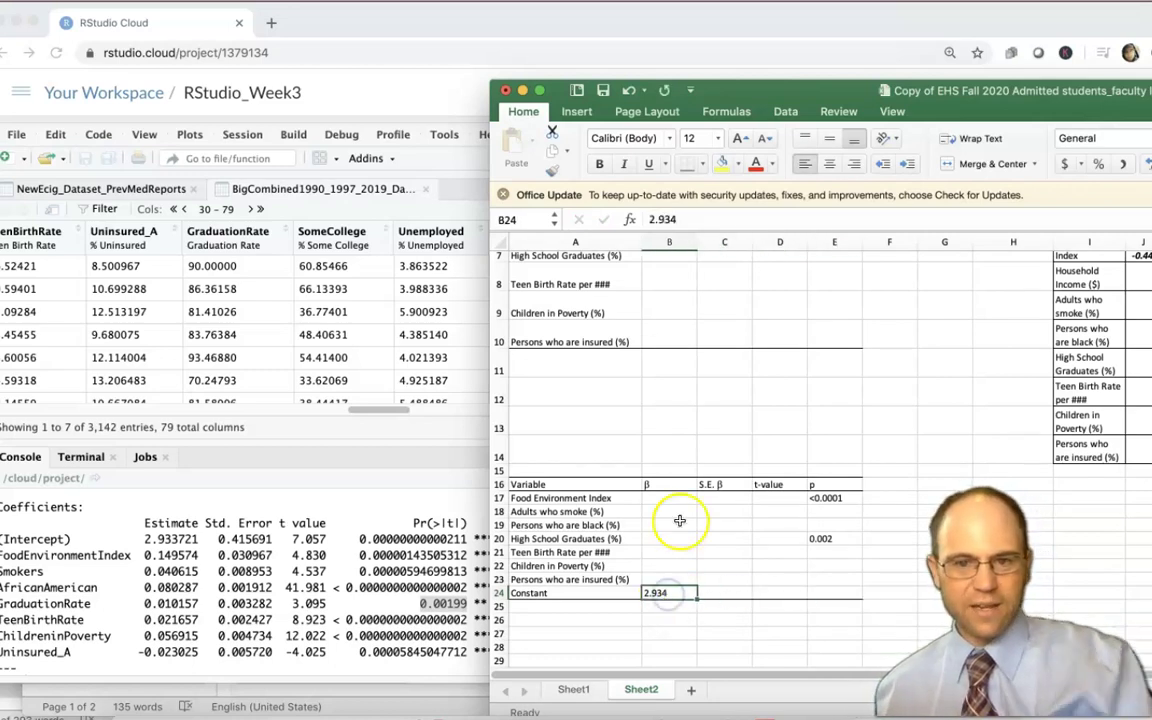
- Copy the coefficients table range A15:E25 and switch to the Word document
{"action": "left_click_drag", "start_coordinate": [677, 497], "coordinate": [822, 575]}
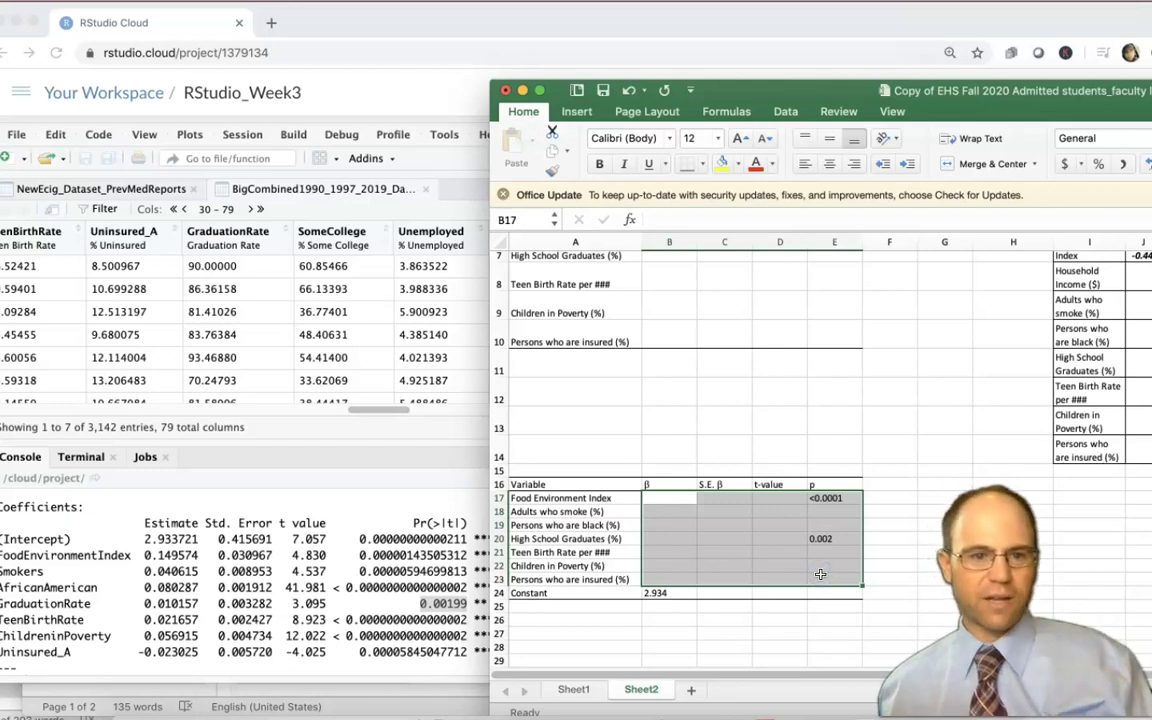
{"action": "left_click_drag", "start_coordinate": [815, 603], "coordinate": [525, 476]}
{"action": "right_click", "coordinate": [525, 476]}
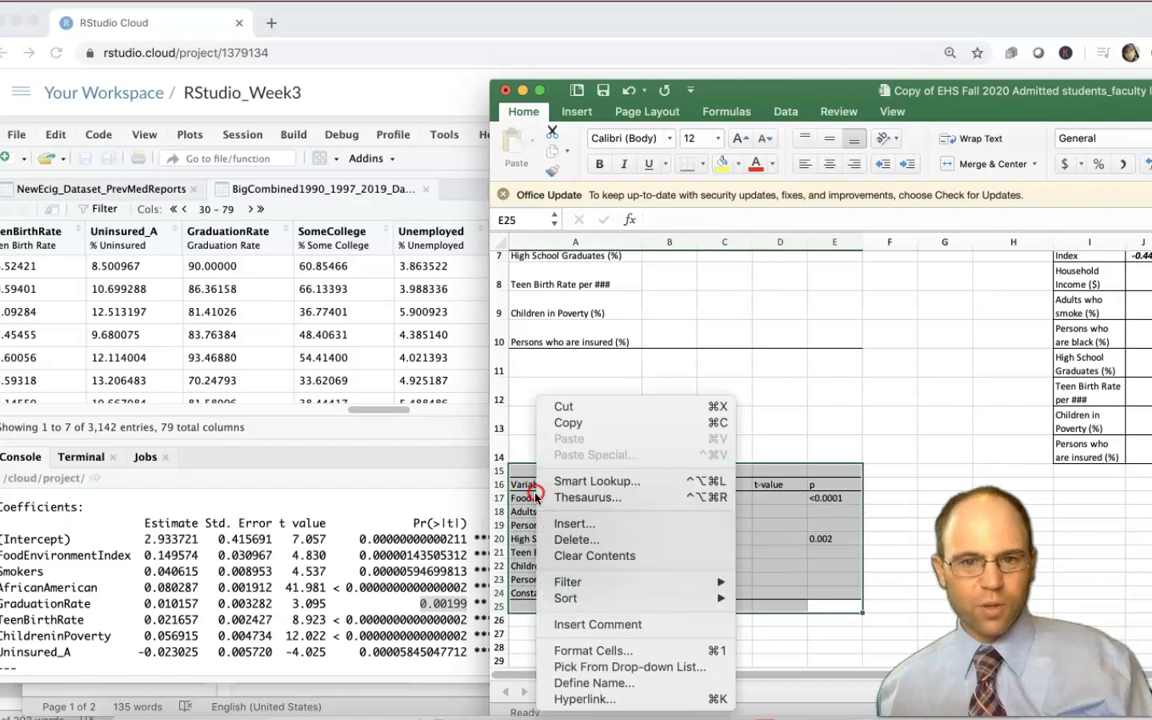
{"action": "left_click", "coordinate": [592, 423]}
{"action": "left_click", "coordinate": [866, 715]}
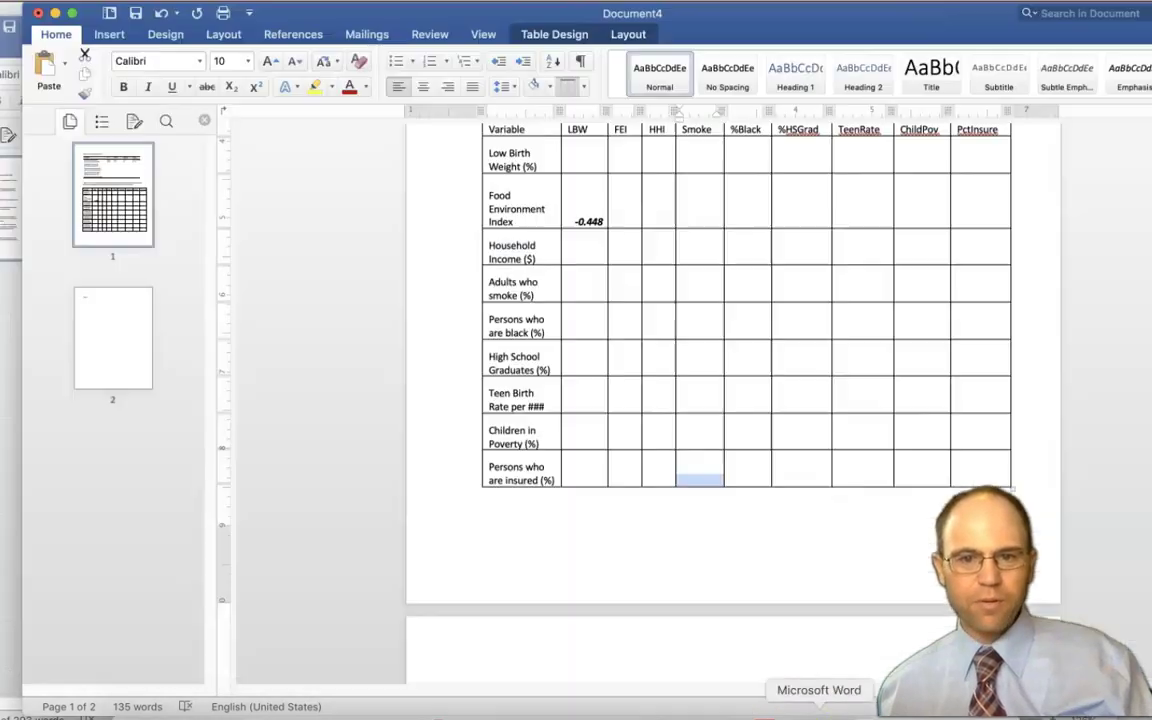
- Try pasting the copied coefficients table below the Table 3. caption on page 2, and undo the paste
{"action": "left_click", "coordinate": [679, 652]}
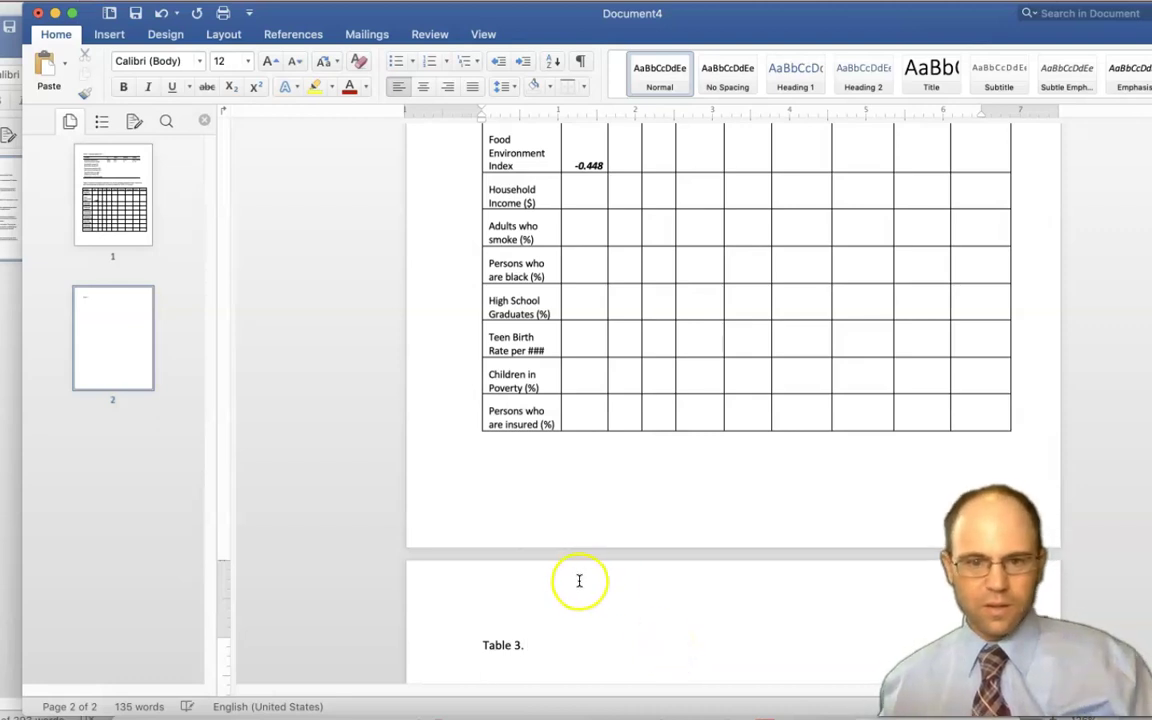
{"action": "key", "text": "super+v"}
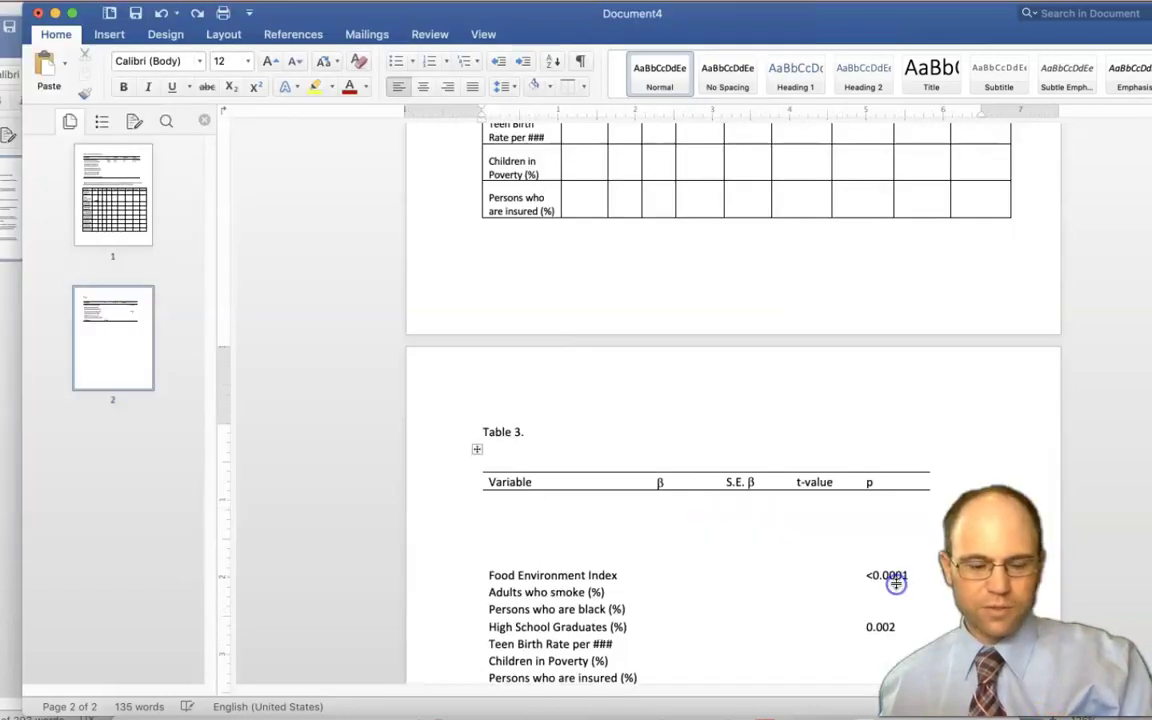
{"action": "scroll", "coordinate": [895, 586], "scroll_direction": "down", "scroll_amount": 2}
{"action": "left_click", "coordinate": [738, 650]}
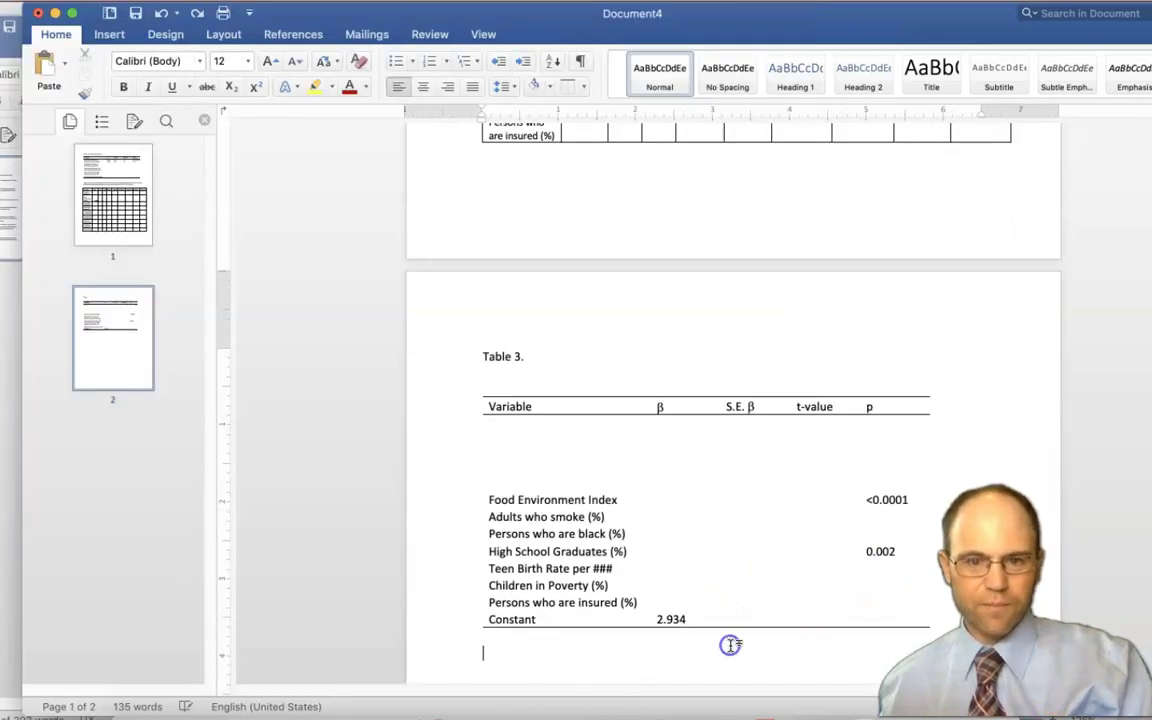
{"action": "key", "text": "super+z"}
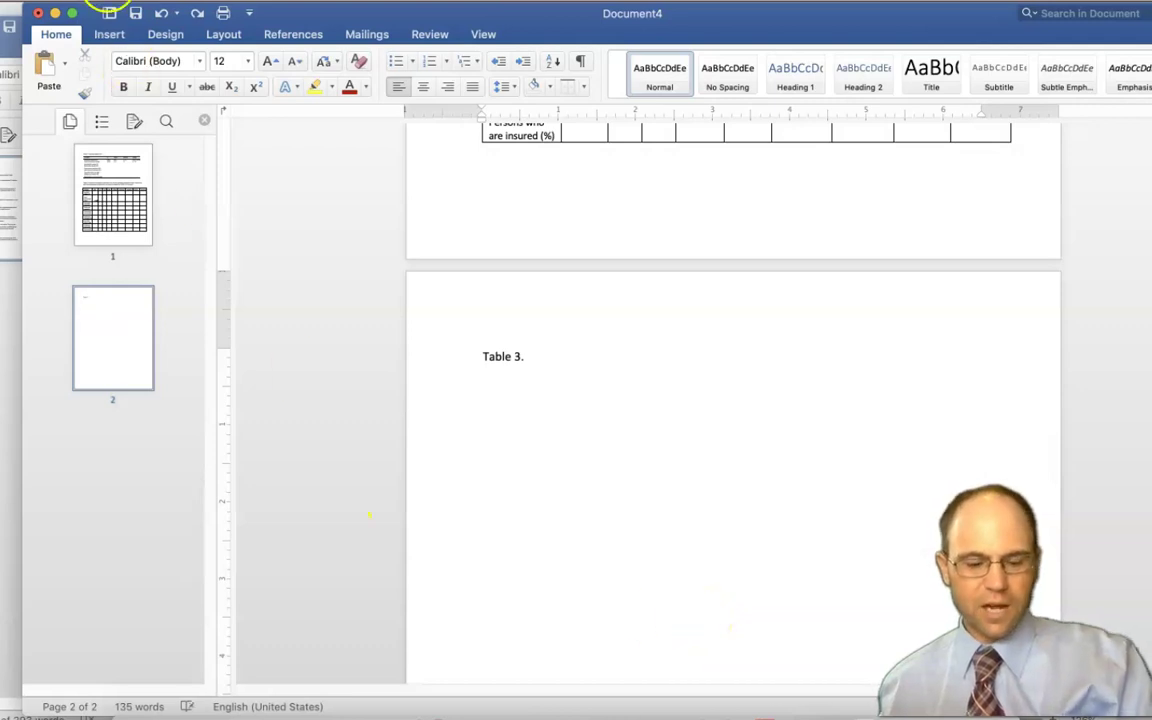
- Paste the copied coefficients table under the Table 3. caption on page 2
{"action": "key", "text": "super+v"}
{"action": "left_click_drag", "start_coordinate": [648, 422], "coordinate": [886, 543]}
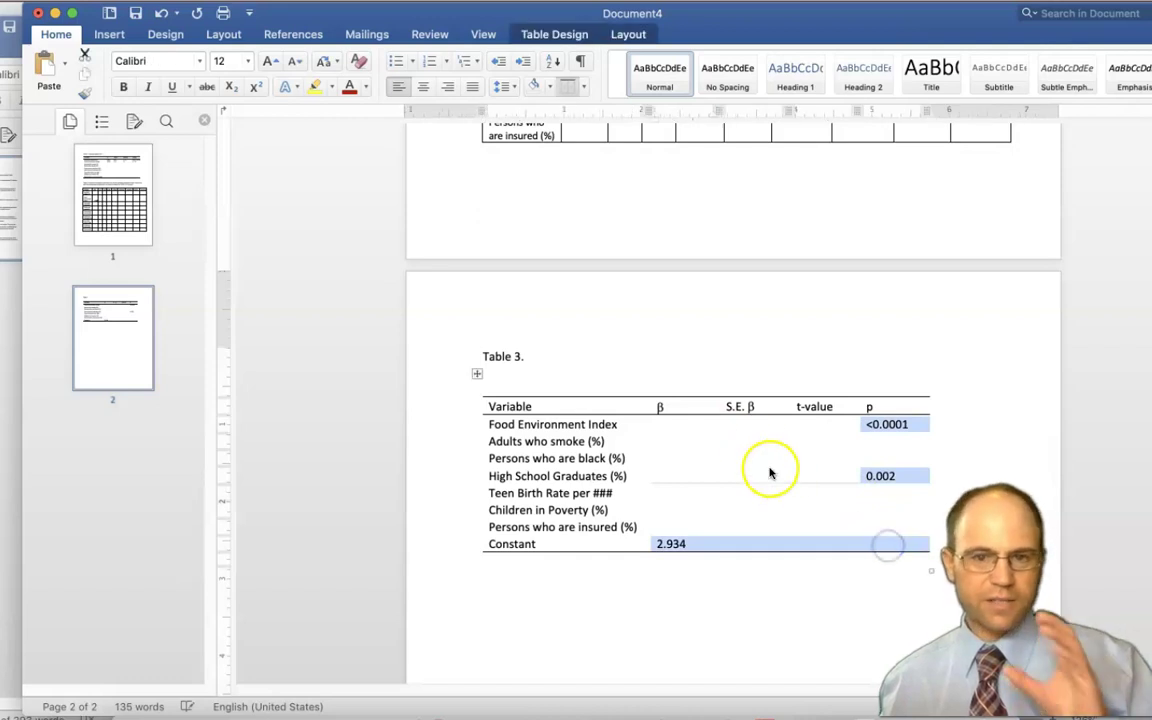
{"action": "left_click", "coordinate": [748, 391]}
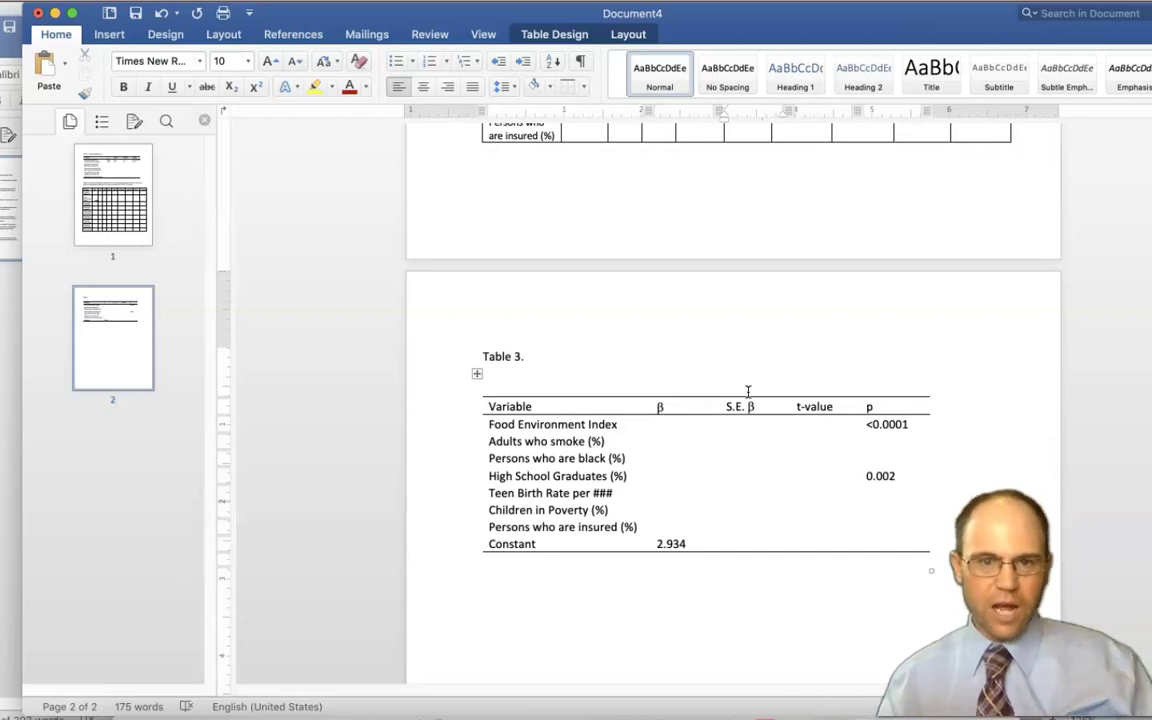
{"action": "left_click", "coordinate": [740, 399]}
{"action": "left_click", "coordinate": [698, 413]}
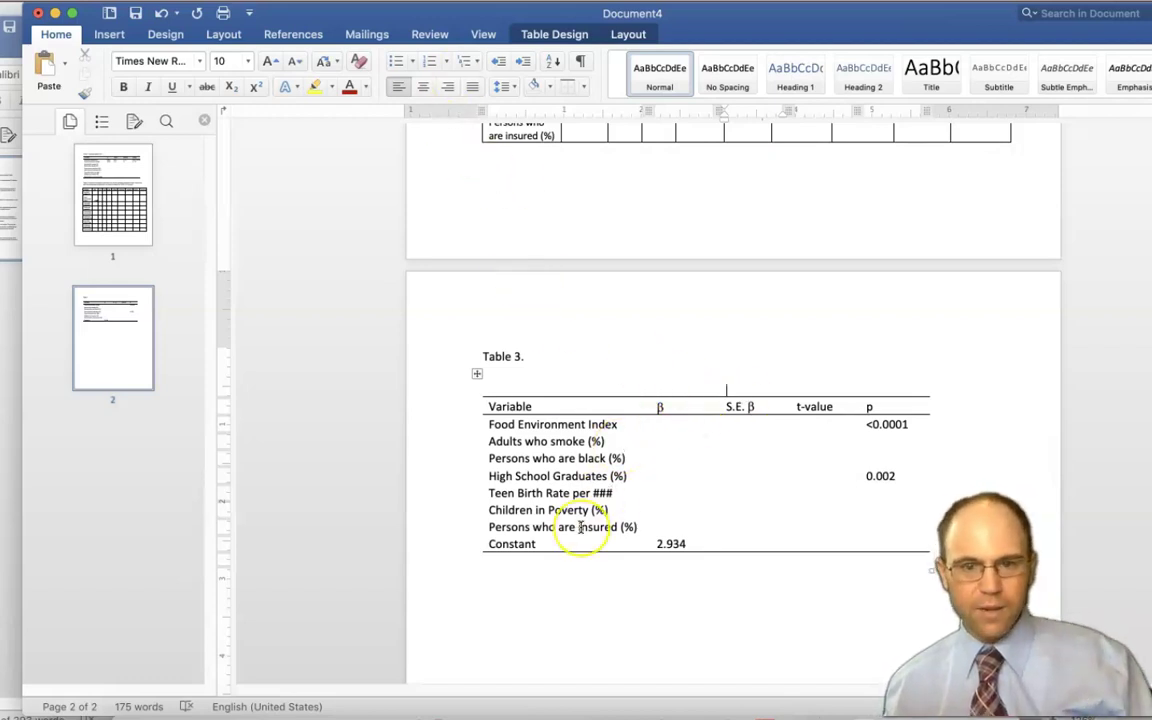
{"action": "scroll", "coordinate": [580, 535], "scroll_direction": "up", "scroll_amount": 3}
{"action": "scroll", "coordinate": [580, 530], "scroll_direction": "up", "scroll_amount": 12}
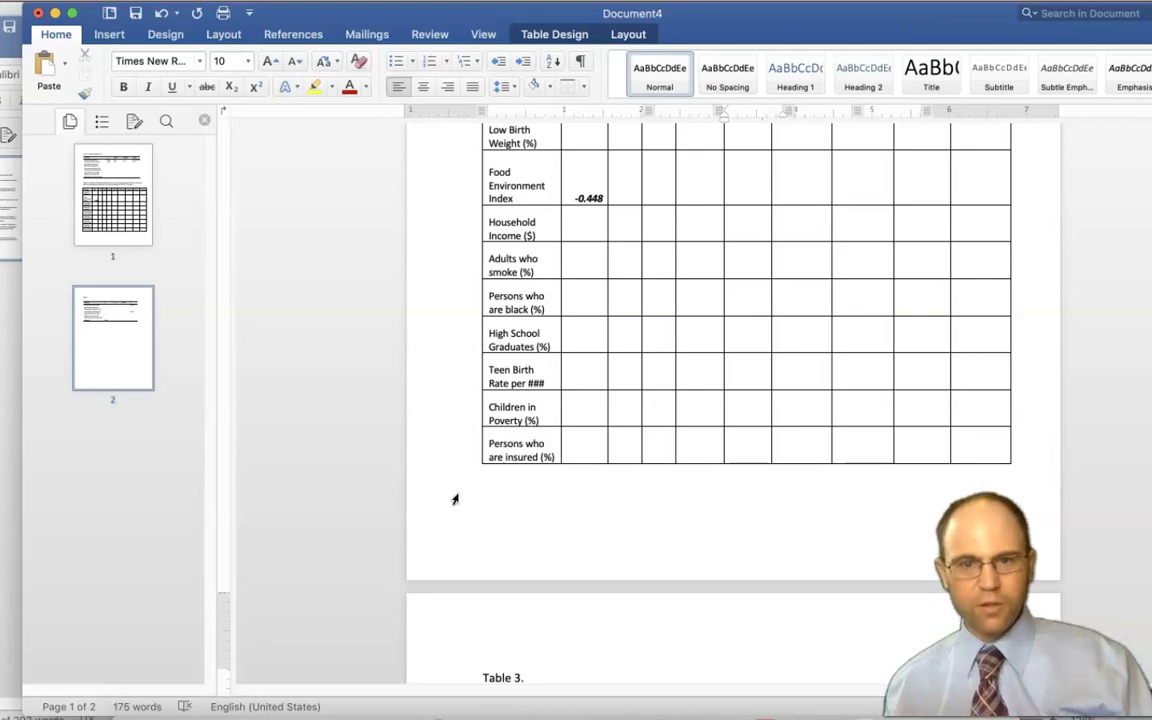
{"action": "left_click", "coordinate": [355, 491]}
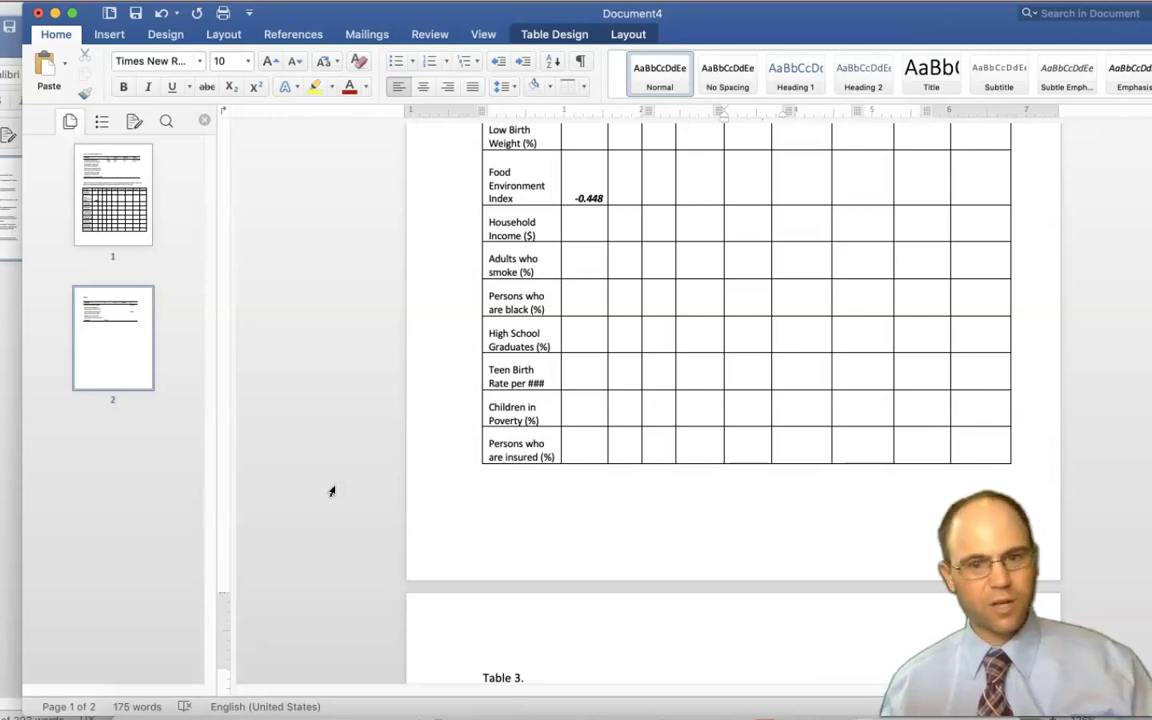
{"action": "left_click", "coordinate": [105, 605]}
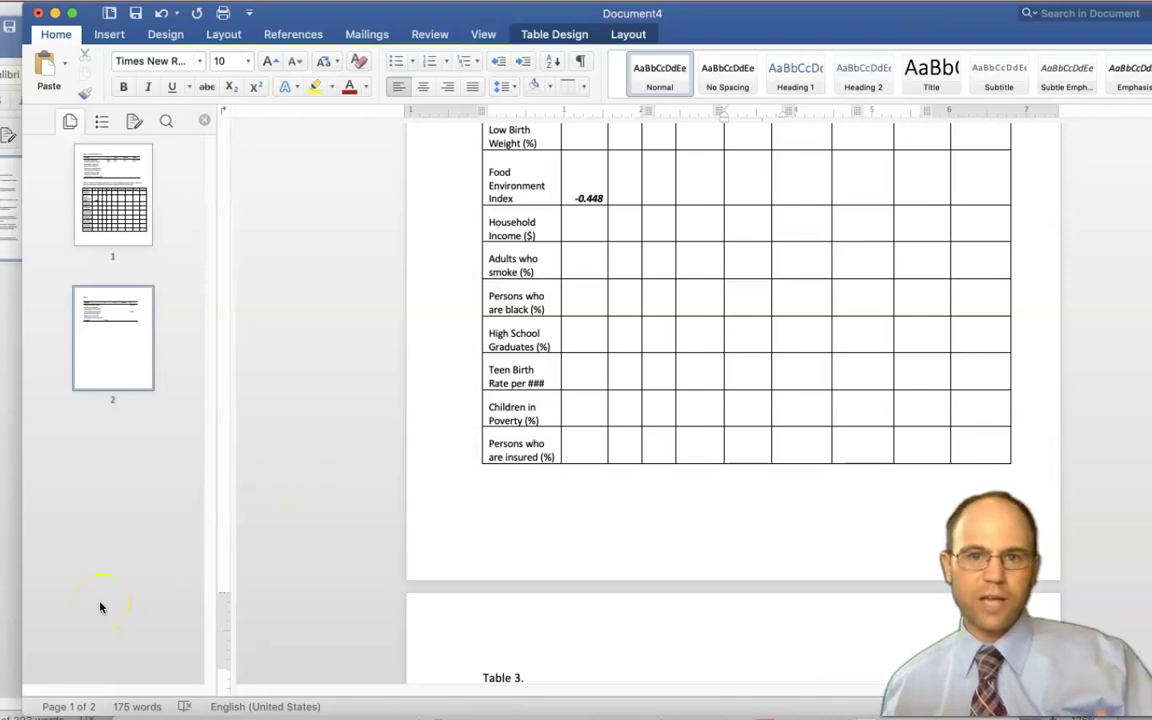
{"action": "left_click_drag", "start_coordinate": [100, 607], "coordinate": [32, 657]}
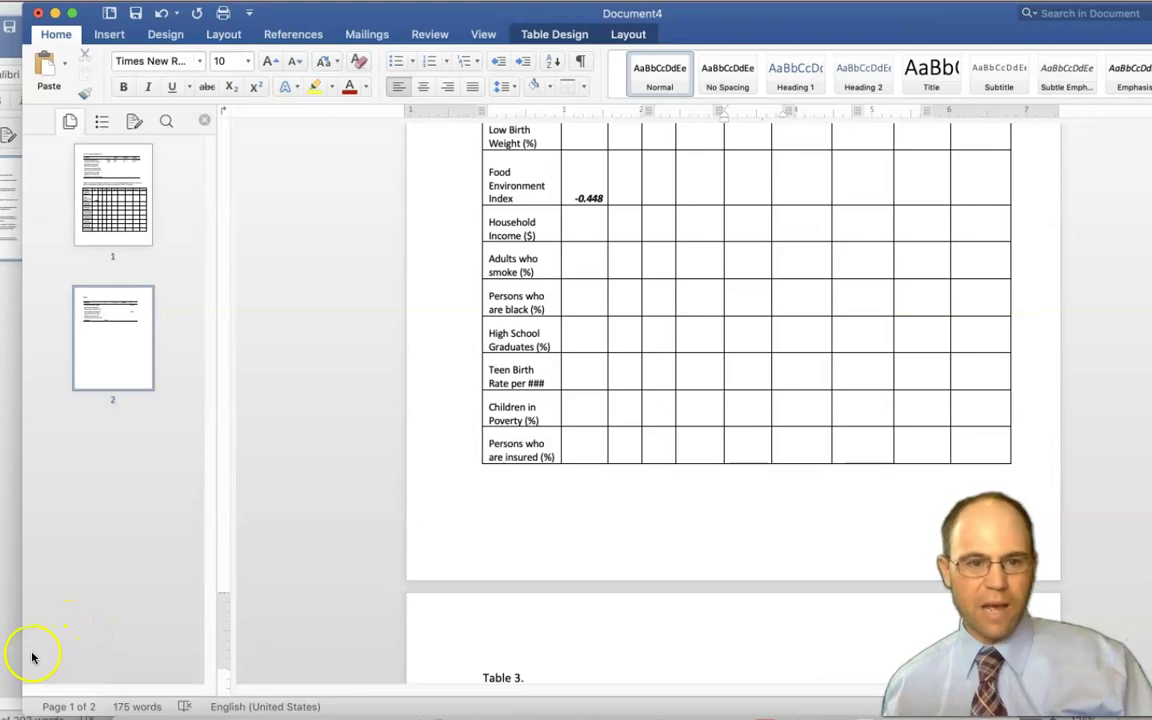